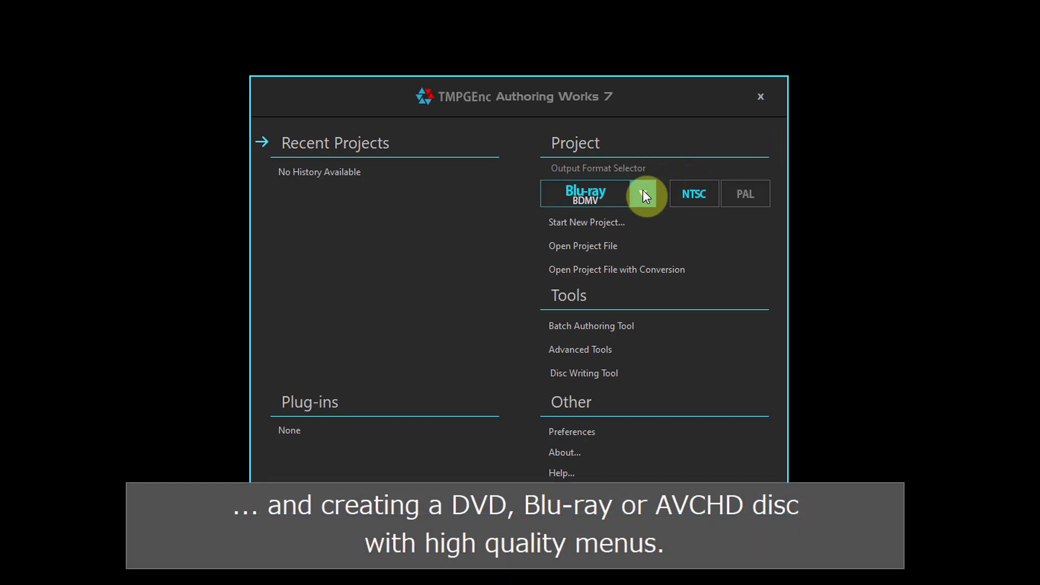
# Keep Blu-ray BDMV as the output format and start a new project.
pyautogui.click(642, 193)
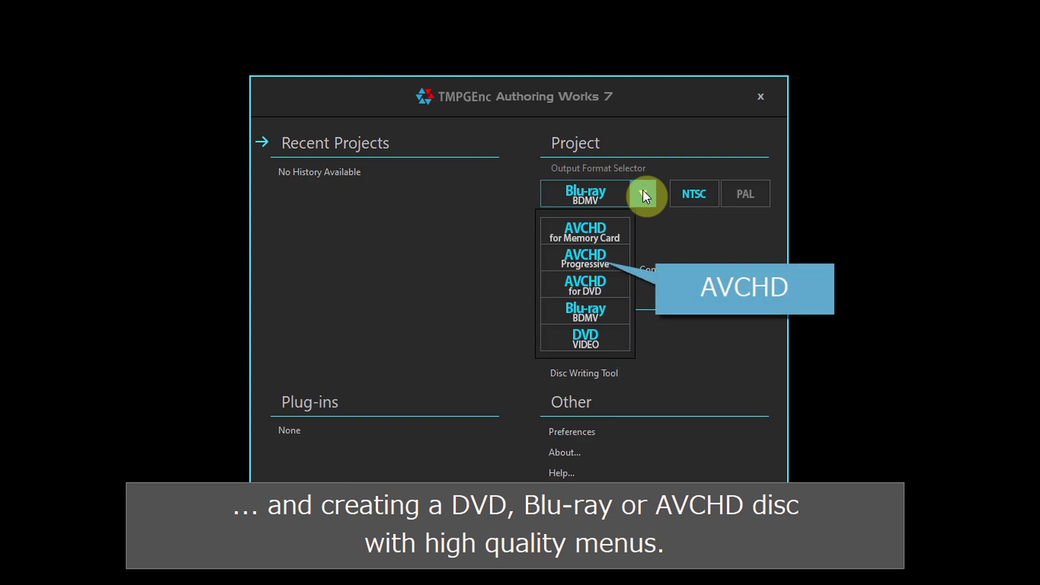
pyautogui.click(643, 194)
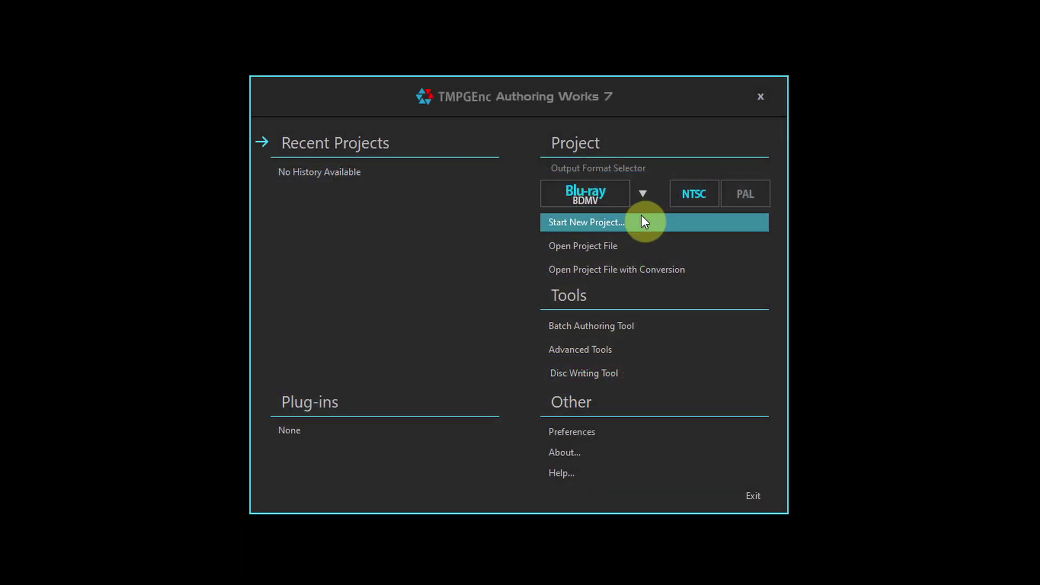
pyautogui.click(641, 216)
# Import the eight video files Clip01 through Clip08 into the project.
pyautogui.click(358, 159)
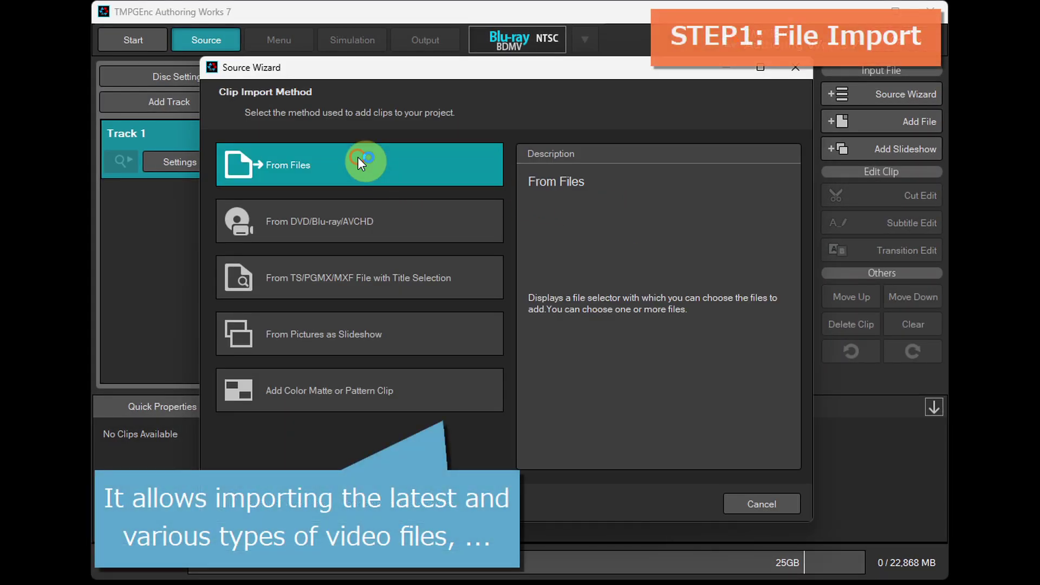
pyautogui.moveTo(357, 177); pyautogui.dragTo(682, 344)
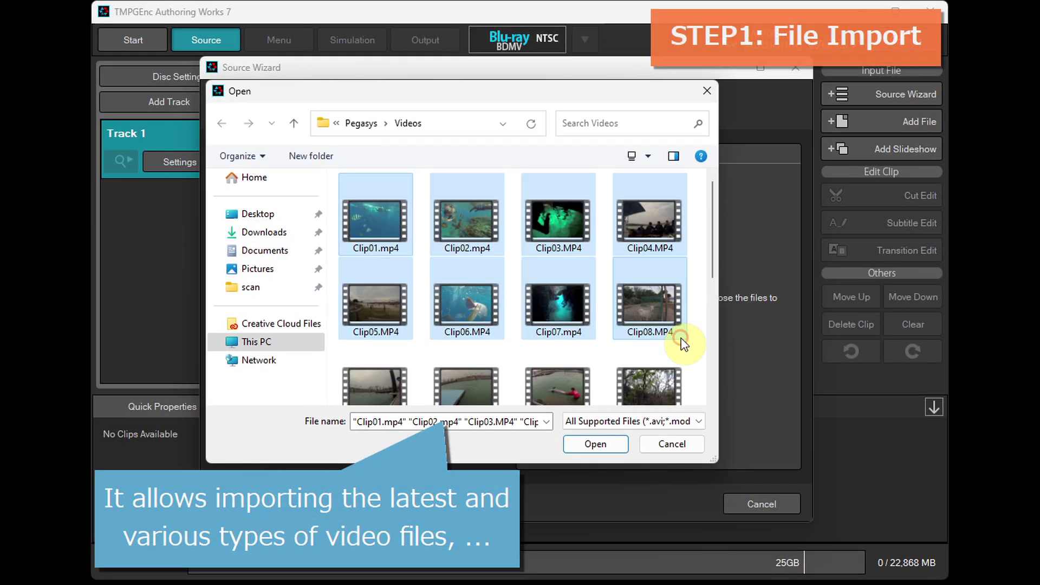
pyautogui.click(614, 445)
pyautogui.click(655, 448)
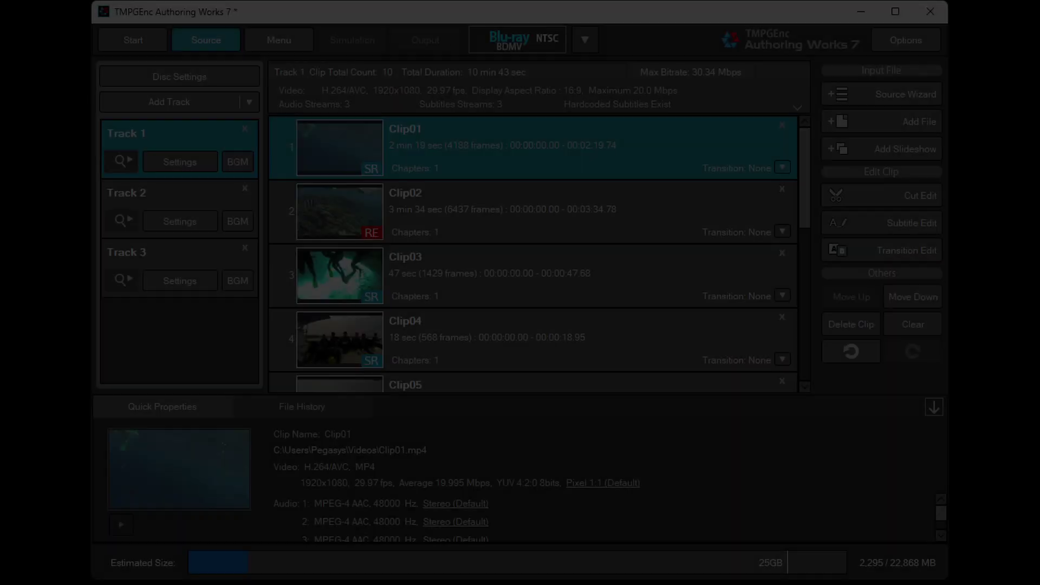
# Create disc menus from the Red Dogear template using the automatic menu structure.
pyautogui.click(298, 34)
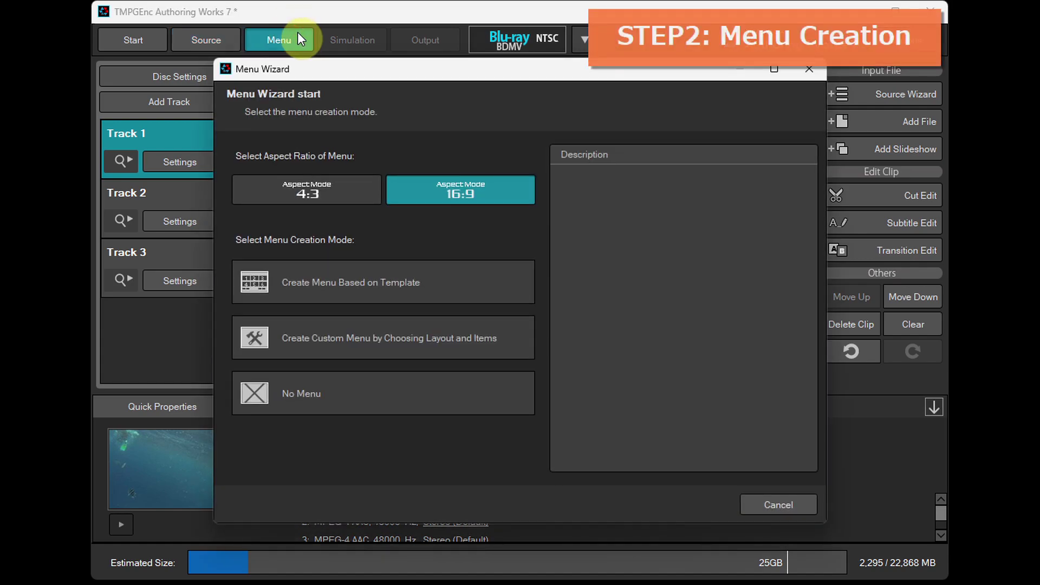
pyautogui.click(453, 271)
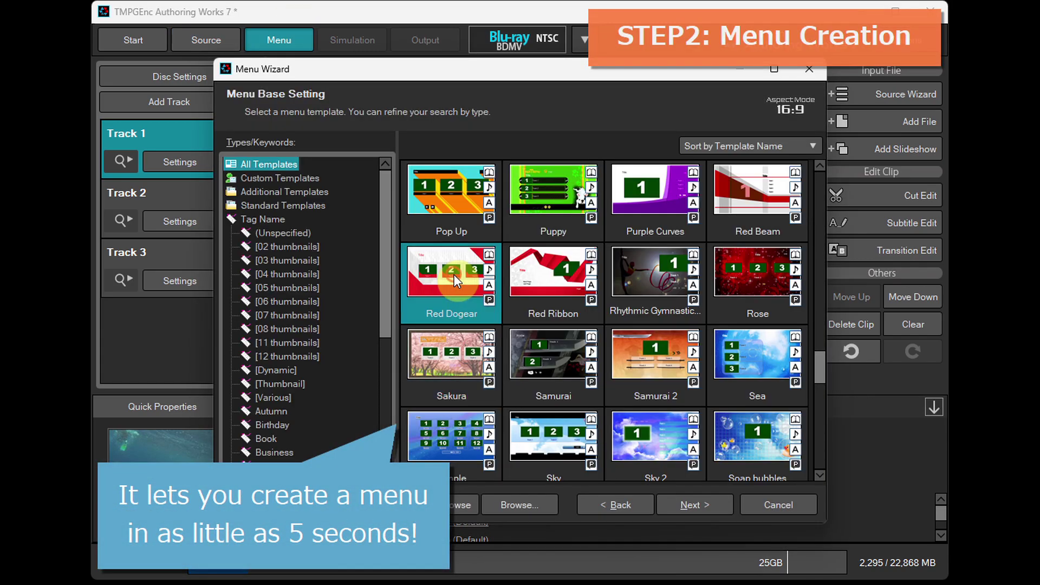
pyautogui.click(715, 503)
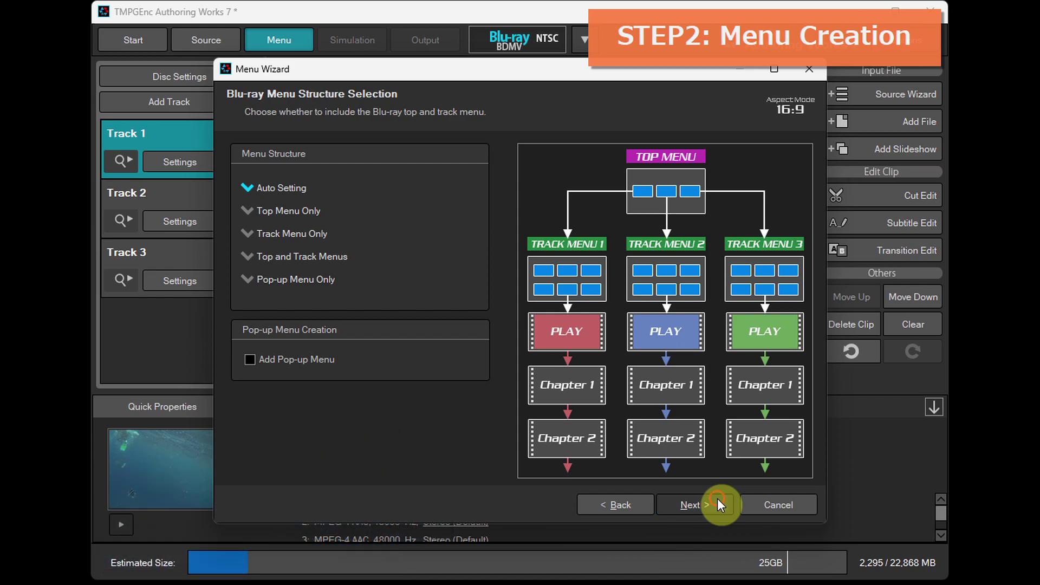
pyautogui.click(717, 499)
pyautogui.click(717, 498)
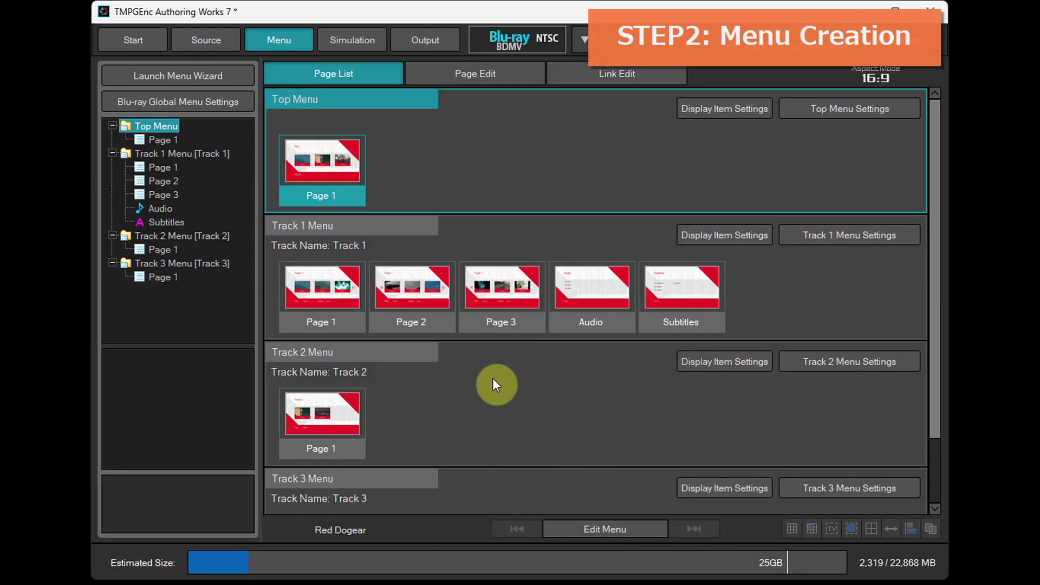
# Open Track 1's first menu page for editing, then proceed to Output.
pyautogui.click(343, 281)
pyautogui.doubleClick(343, 281)
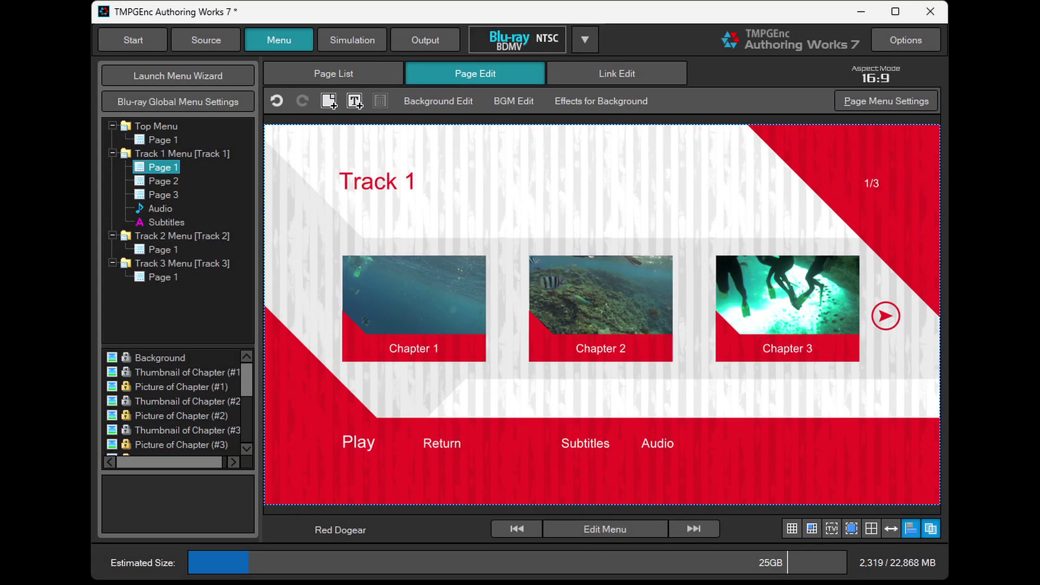
pyautogui.click(445, 34)
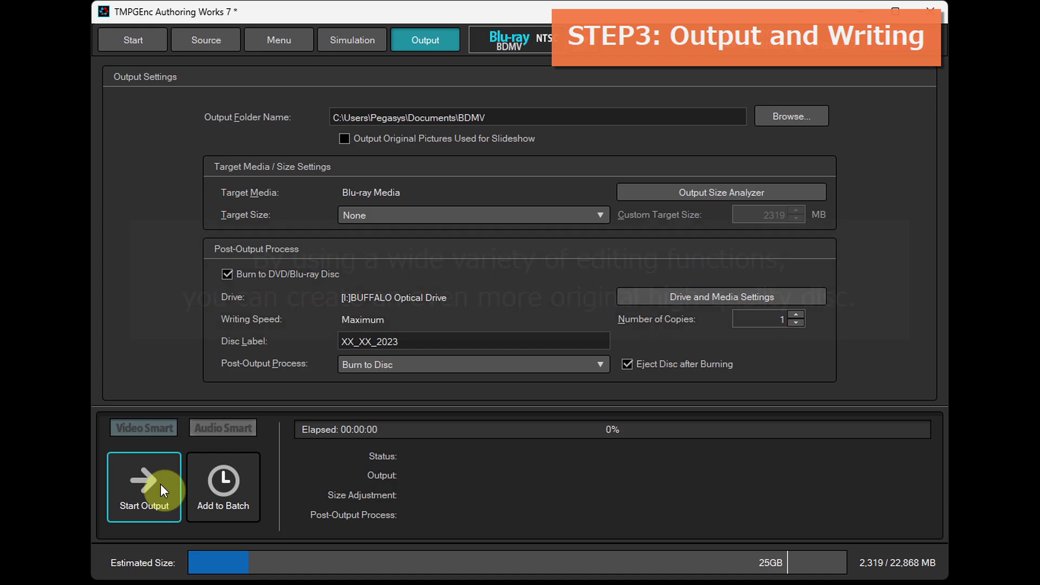
# Start output to burn the Blu-ray project to disc.
pyautogui.click(161, 484)
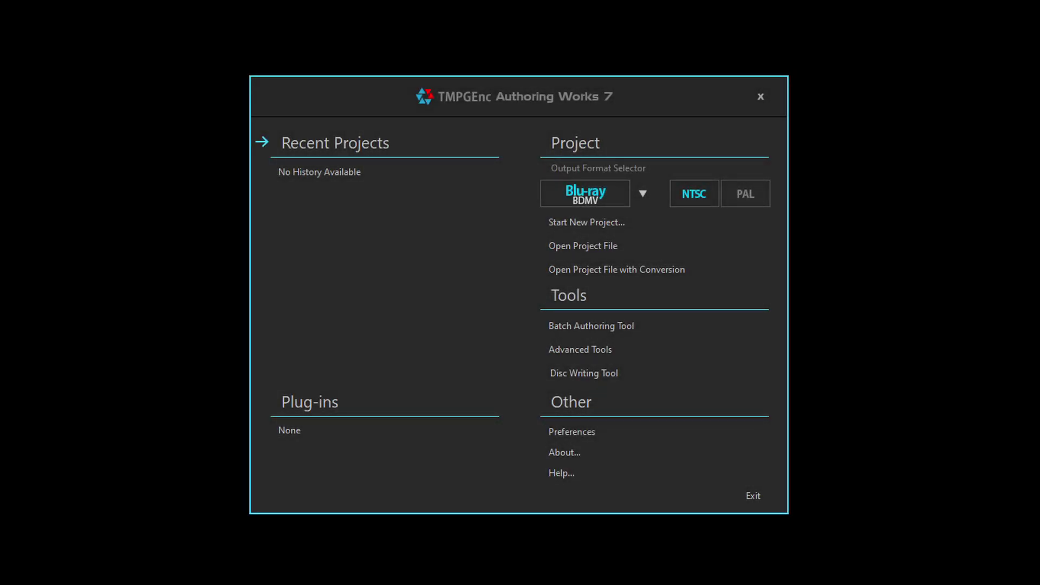
# Confirm Blu-ray BDMV as the disc format and begin a fresh project.
pyautogui.click(643, 194)
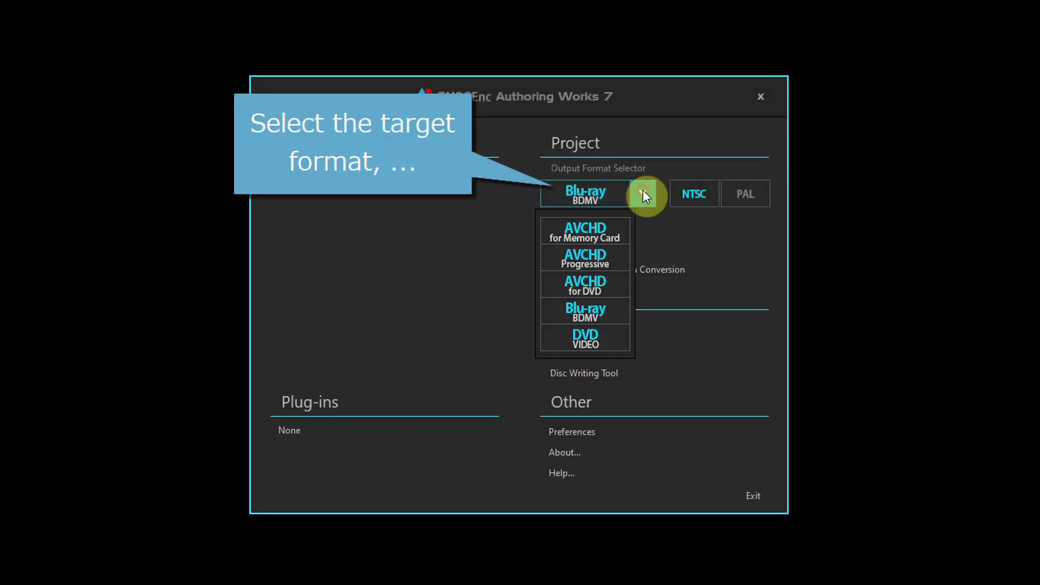
pyautogui.click(643, 194)
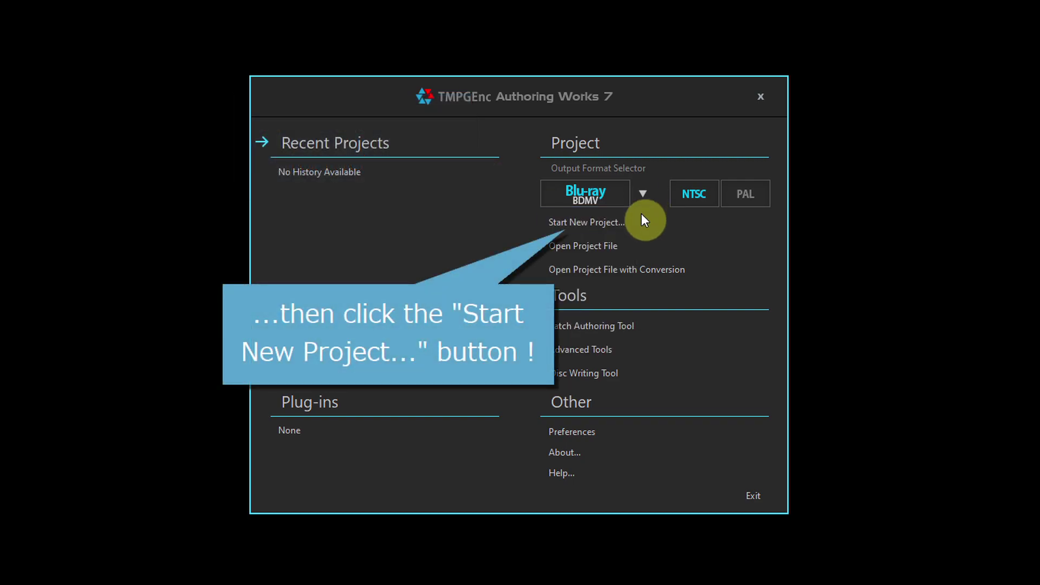
pyautogui.click(642, 216)
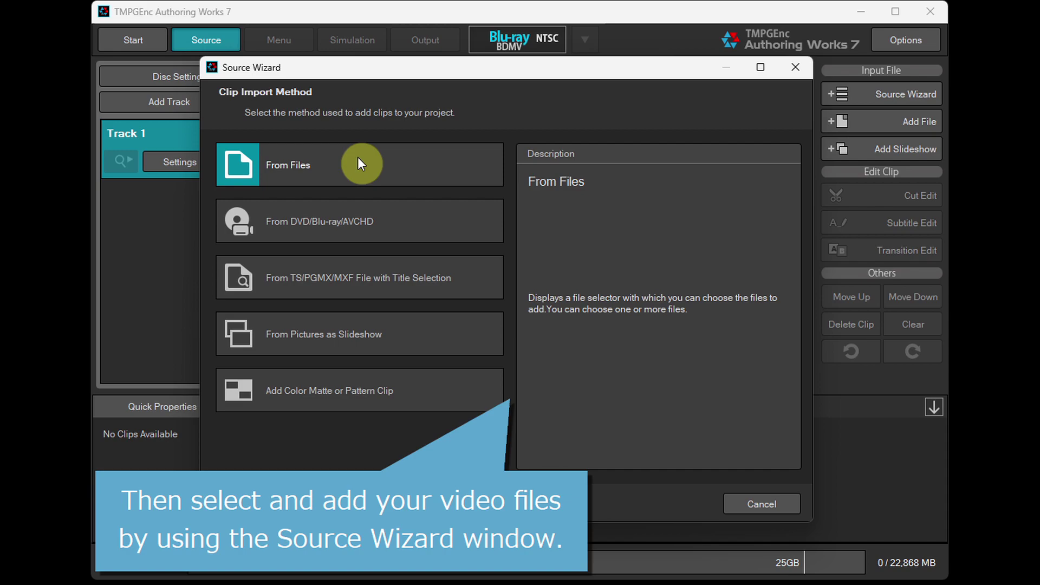
# Add Clip01 through Clip08 from video files into Track 1.
pyautogui.click(357, 160)
pyautogui.moveTo(357, 176); pyautogui.dragTo(684, 344)
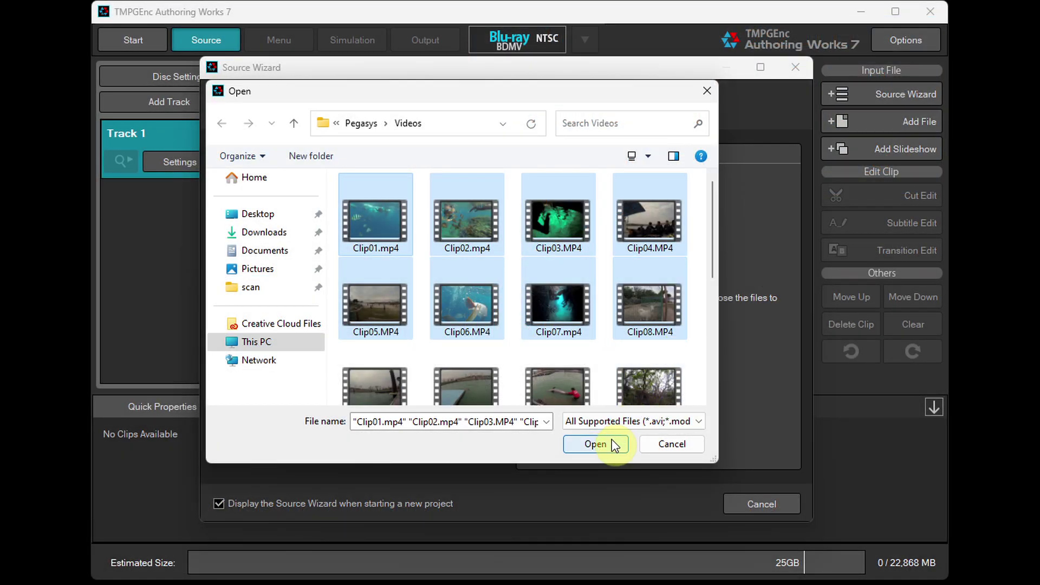
pyautogui.click(612, 439)
pyautogui.click(656, 449)
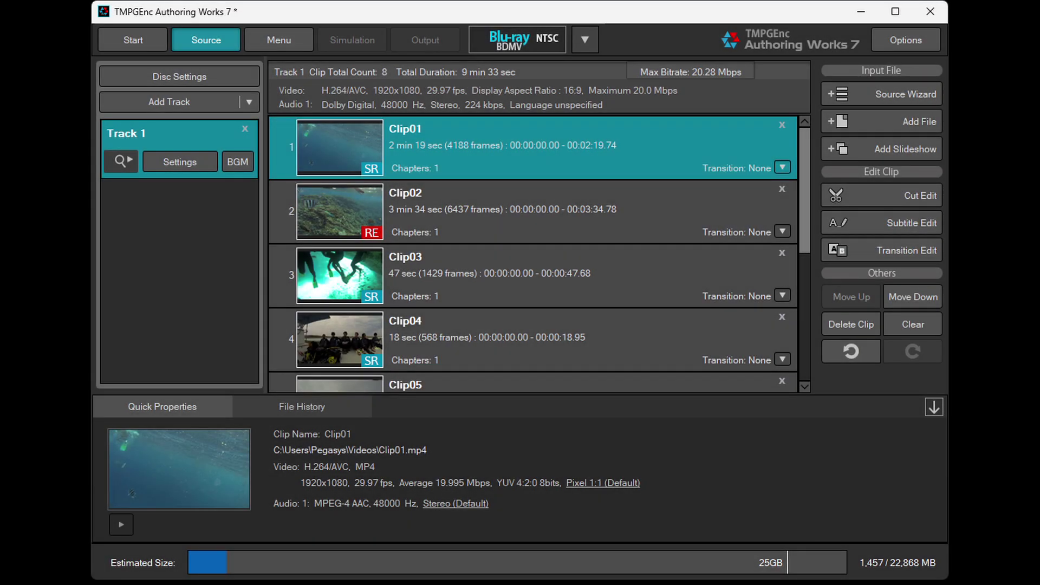
# Build a slideshow from all twelve photos and append it to Track 1 as a one-minute clip.
pyautogui.click(931, 88)
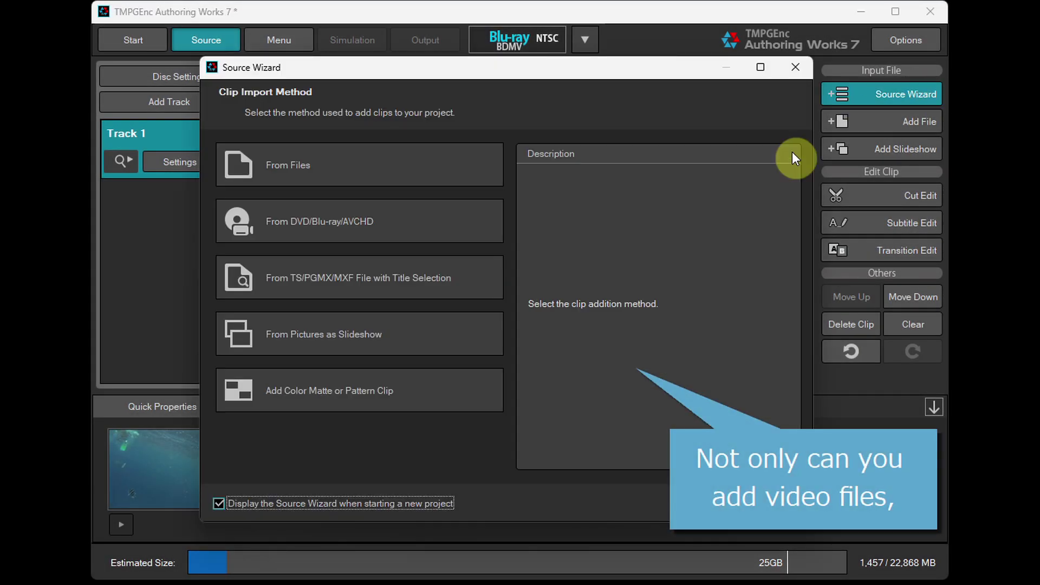
pyautogui.click(407, 330)
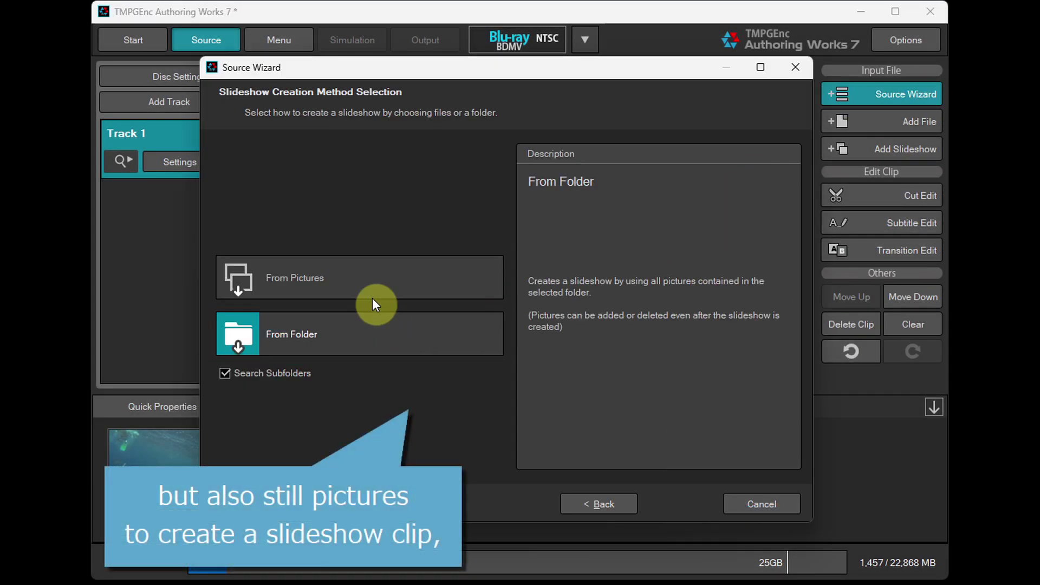
pyautogui.click(351, 273)
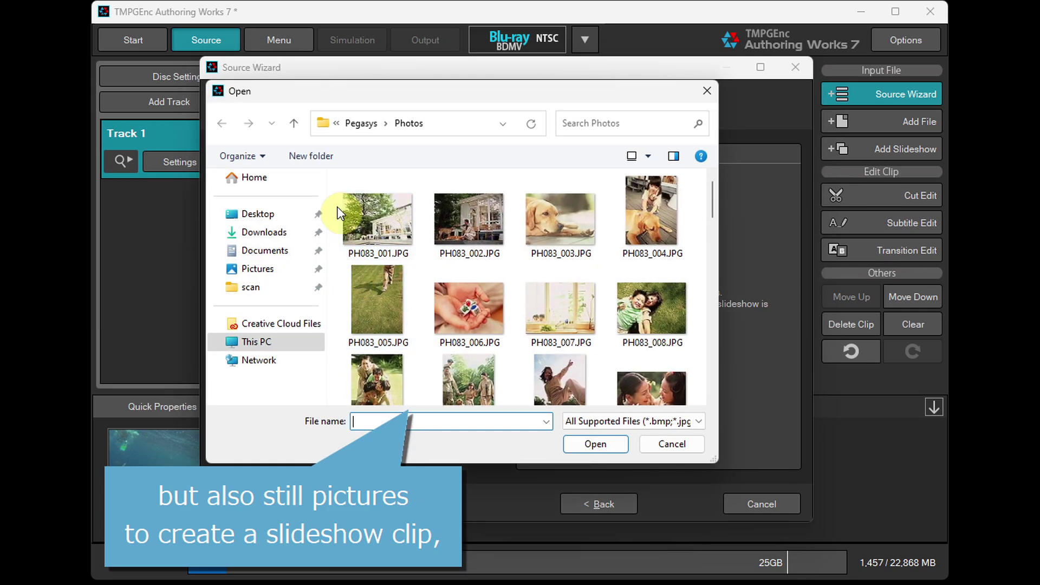
pyautogui.moveTo(338, 182); pyautogui.dragTo(684, 389)
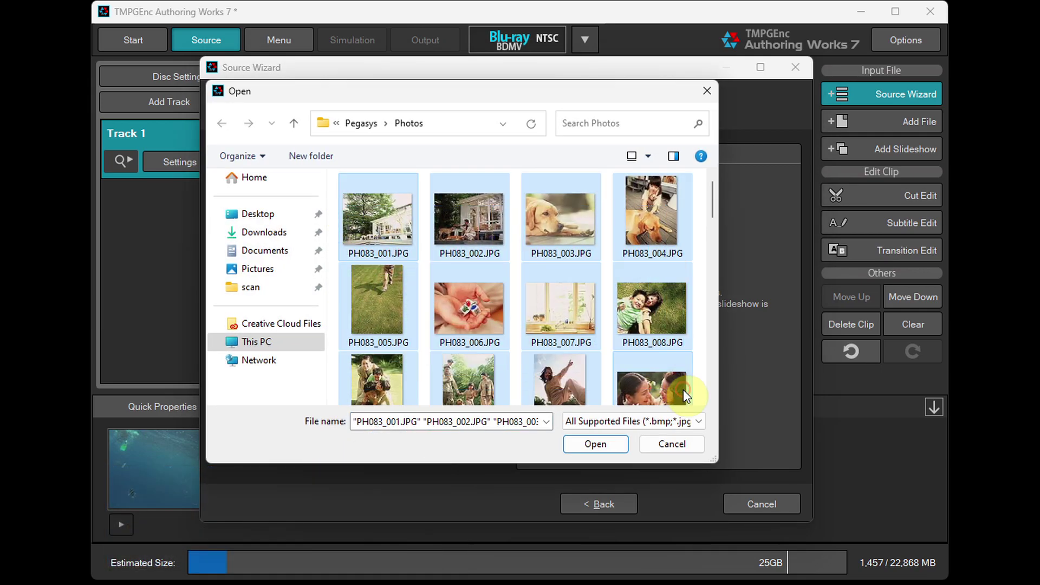
pyautogui.click(611, 443)
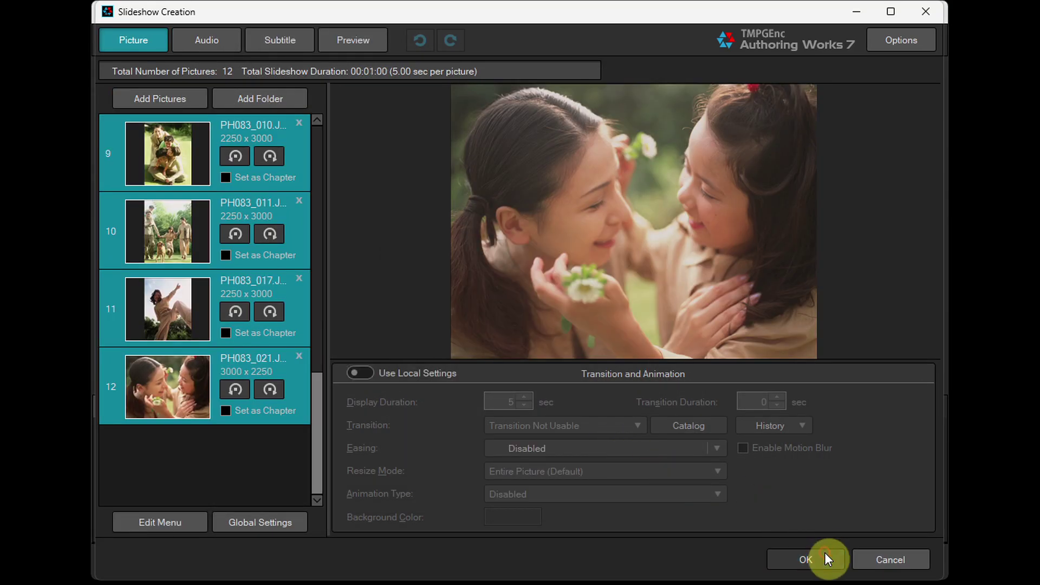
pyautogui.click(824, 558)
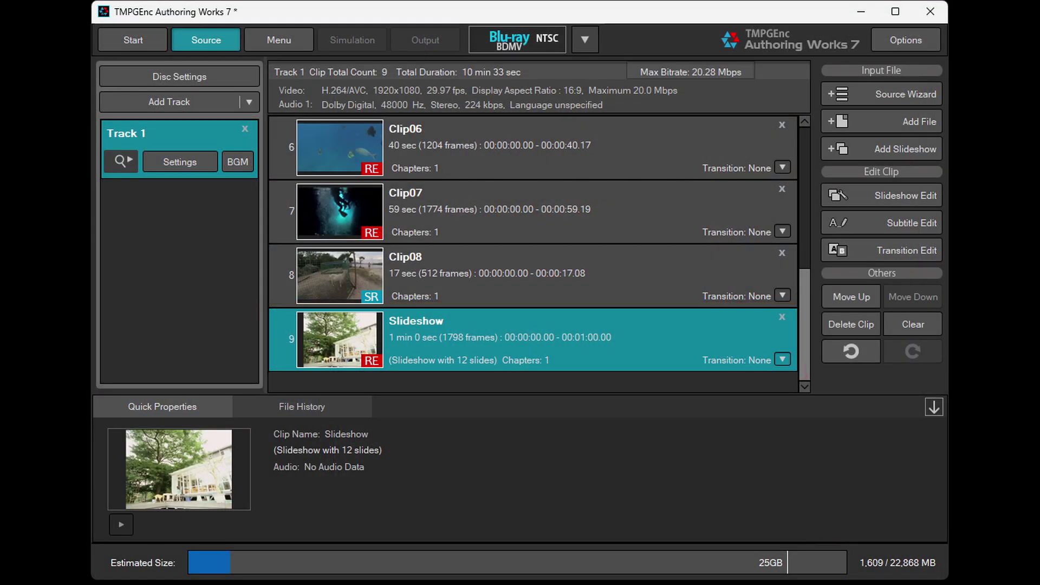
# Generate a QR Code clip containing the TMPGEnc product name and append it to Track 1.
pyautogui.click(925, 89)
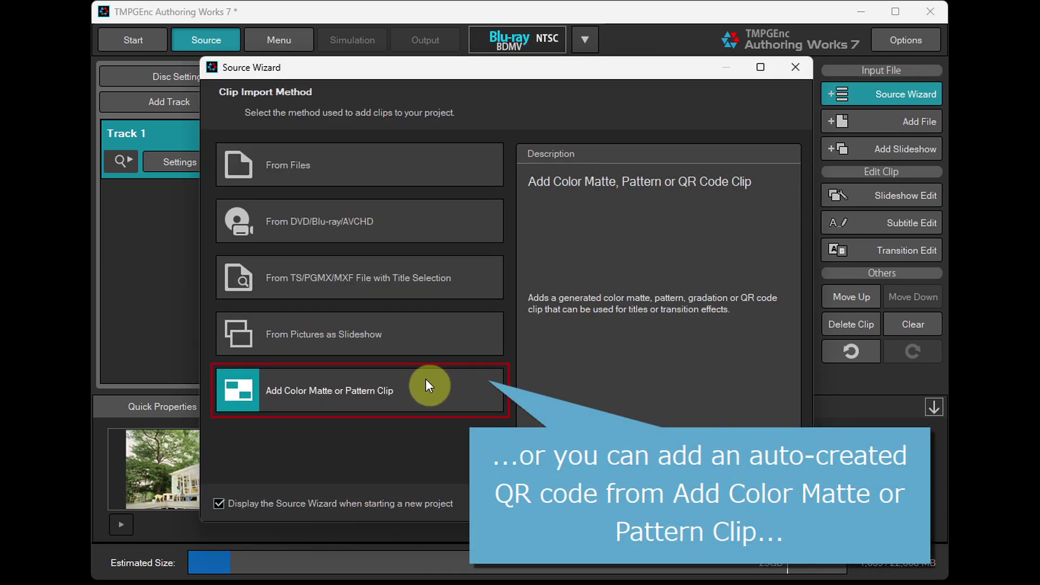
pyautogui.click(406, 386)
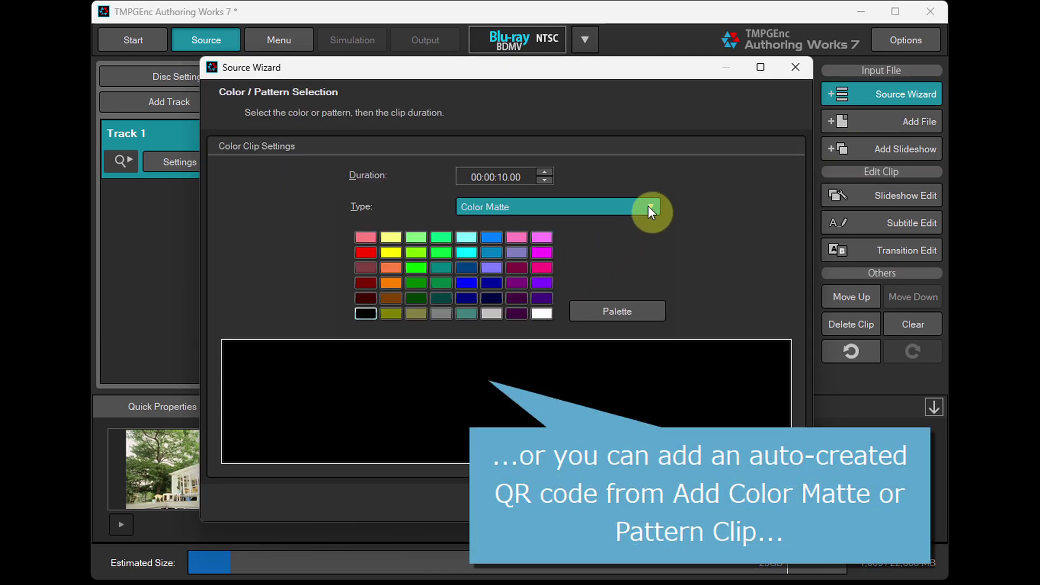
pyautogui.click(648, 206)
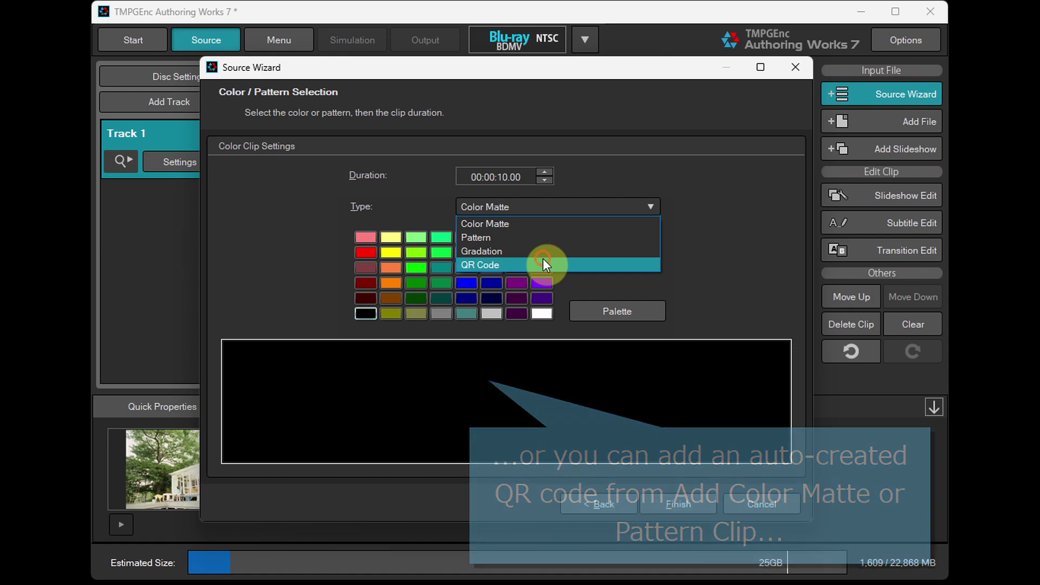
pyautogui.click(543, 263)
pyautogui.click(535, 275)
pyautogui.write('T')
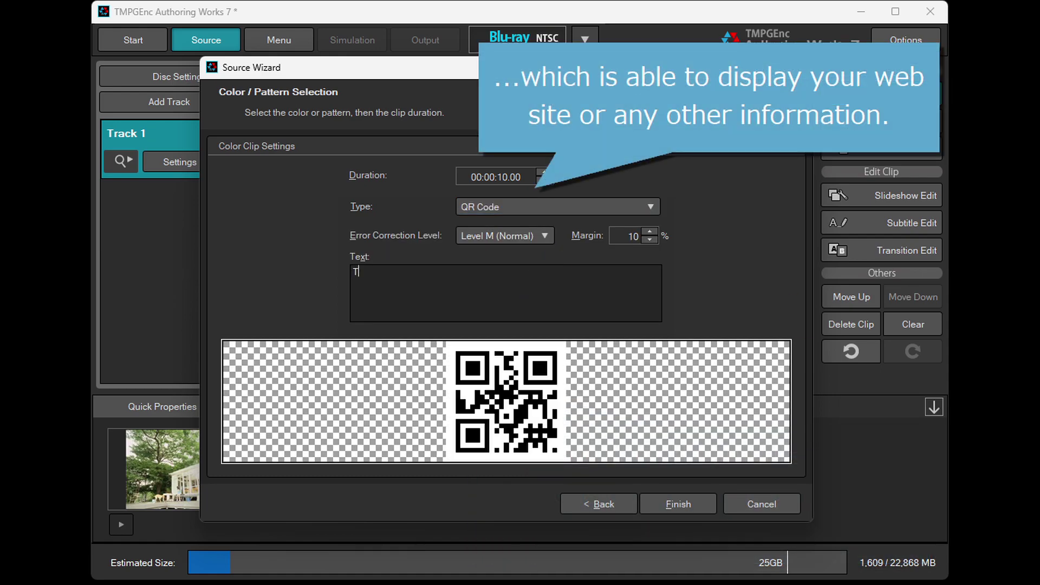
pyautogui.write('MPGEnc')
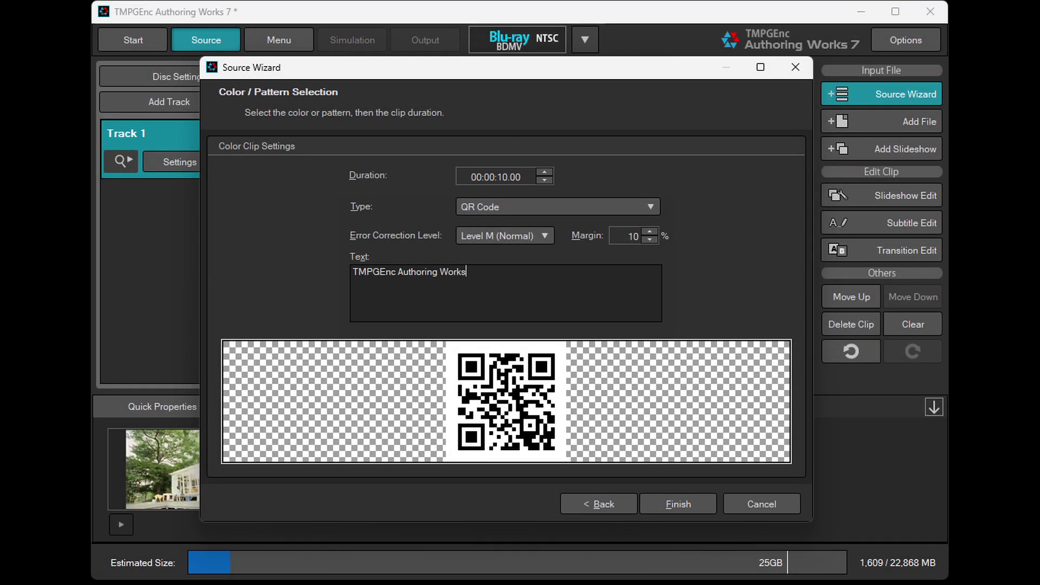
pyautogui.write('7')
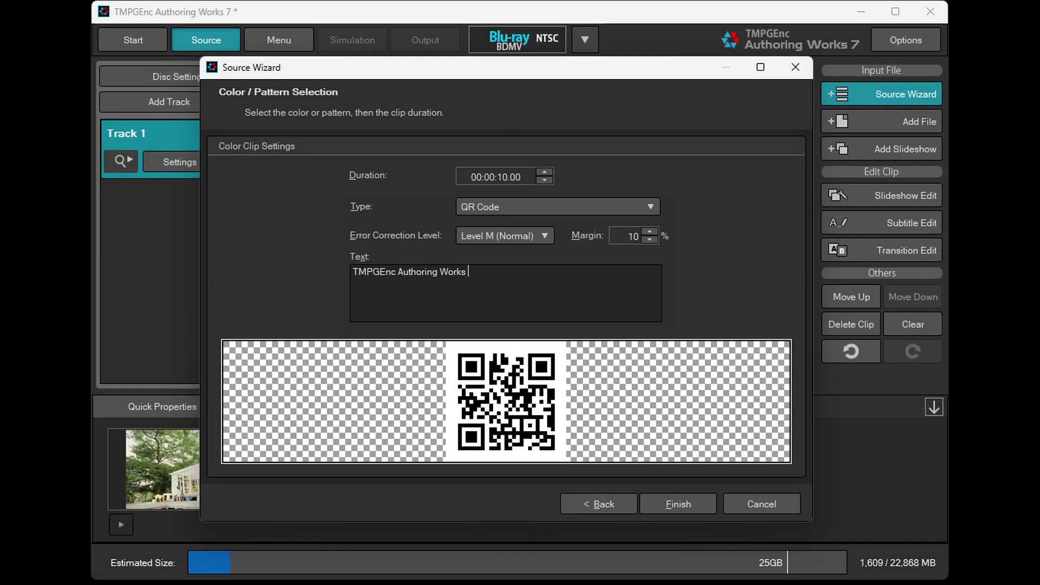
pyautogui.click(701, 497)
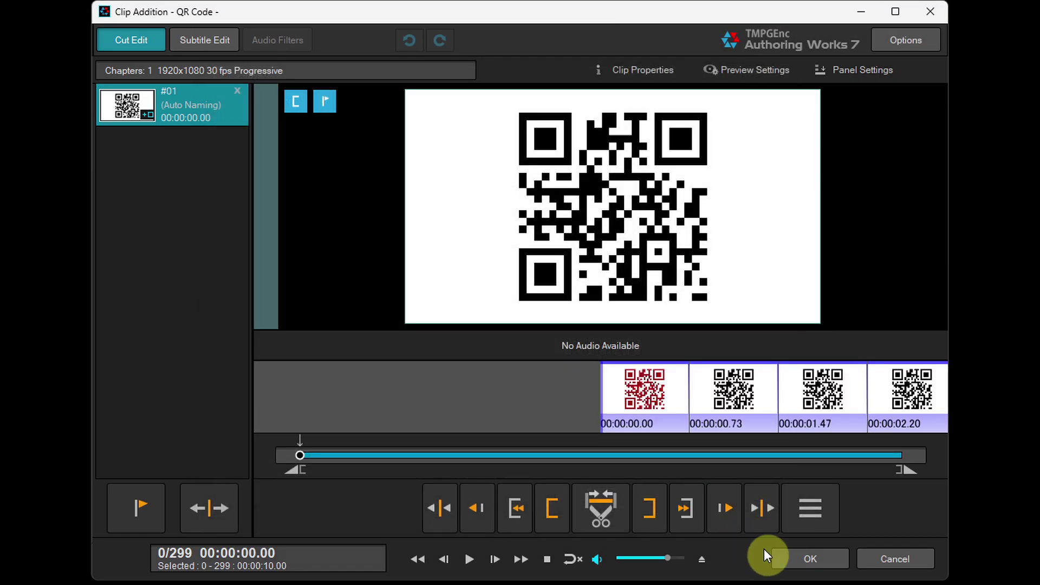
pyautogui.click(826, 551)
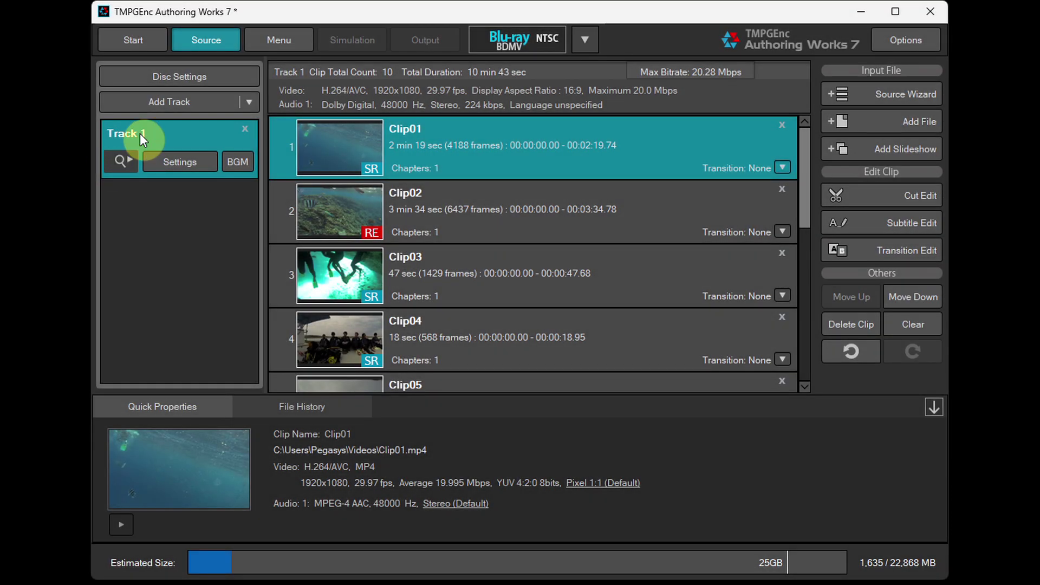
# Add a second track and move Clip01, Clip02 and Clip03 onto Track 2.
pyautogui.click(198, 96)
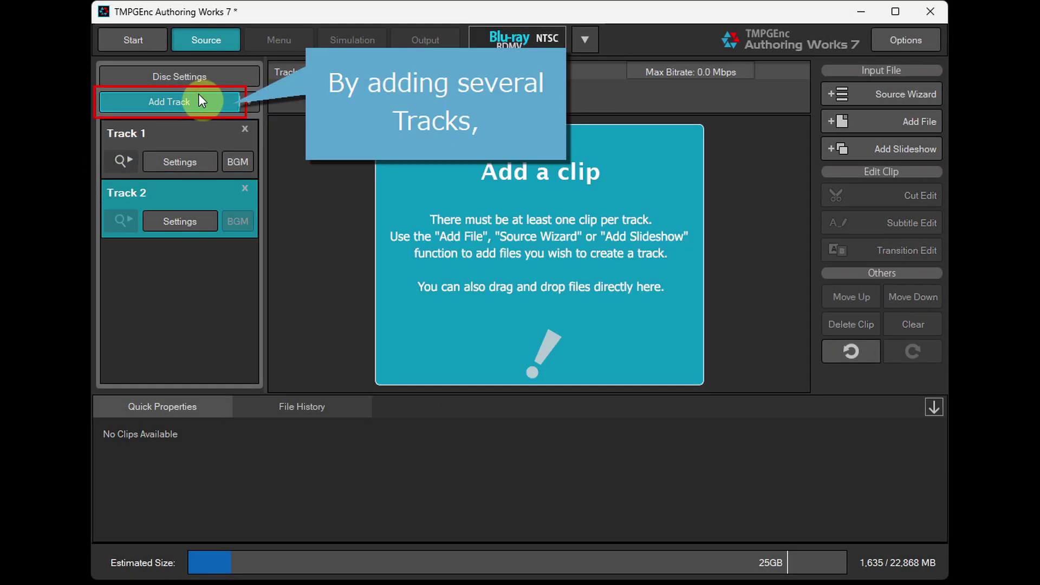
pyautogui.click(201, 133)
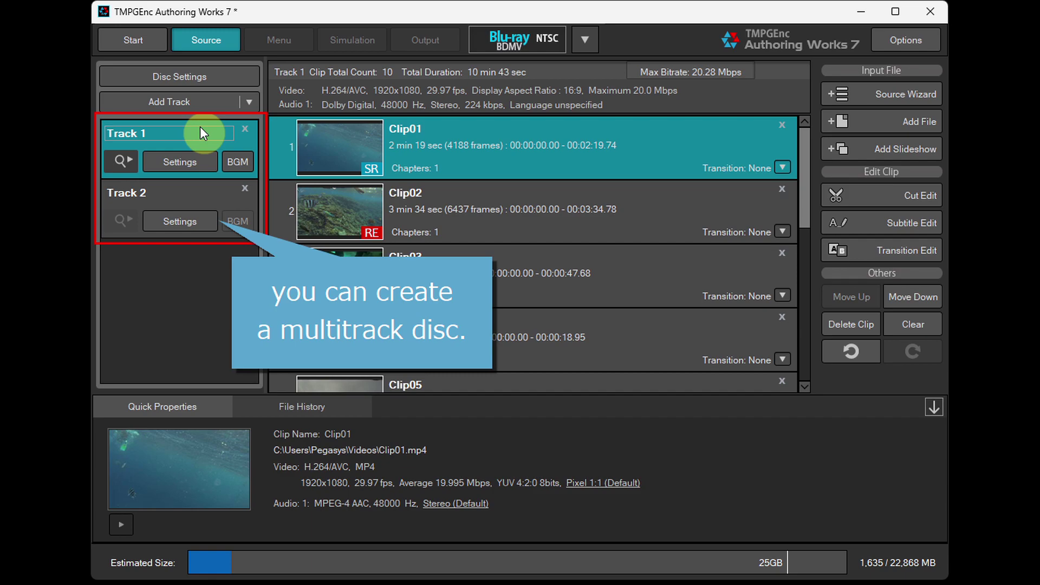
pyautogui.moveTo(454, 145); pyautogui.dragTo(234, 193)
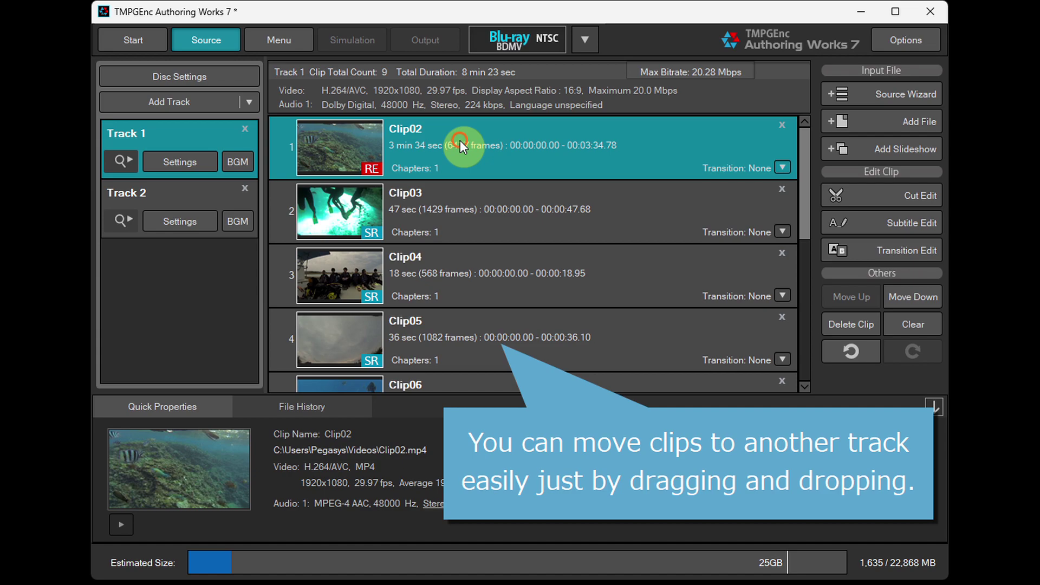
pyautogui.moveTo(460, 142); pyautogui.dragTo(228, 195)
pyautogui.moveTo(457, 138); pyautogui.dragTo(217, 190)
pyautogui.click(216, 190)
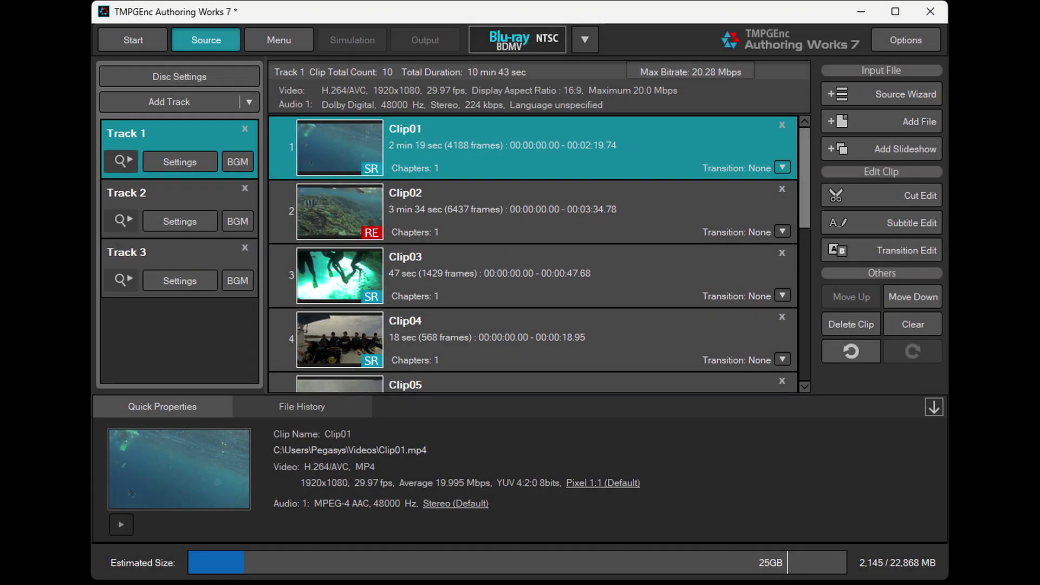
# Open Clip01 in the clip editor and cut out the first unwanted scene range.
pyautogui.doubleClick(634, 138)
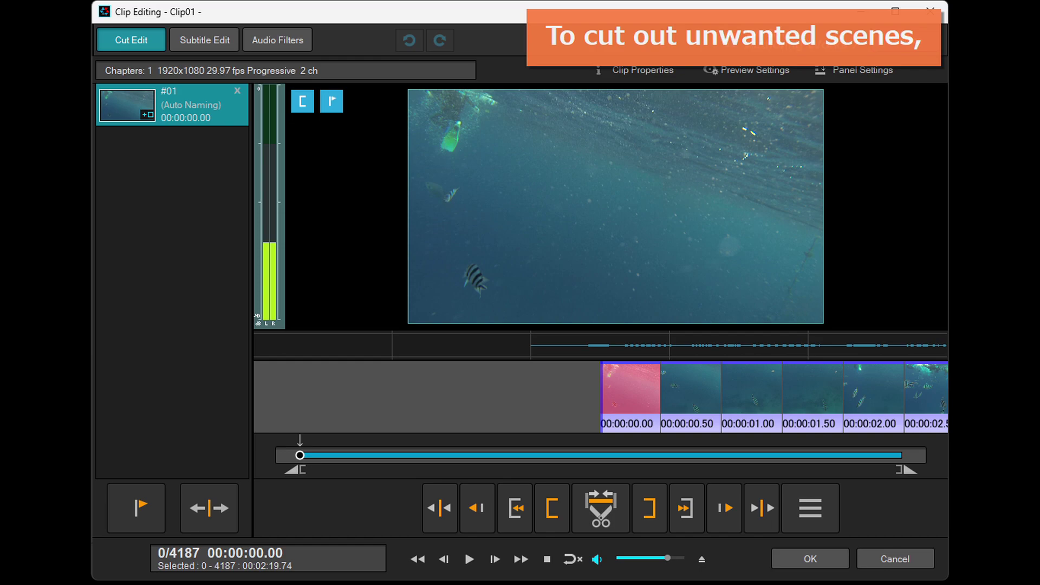
pyautogui.moveTo(710, 382); pyautogui.dragTo(704, 384)
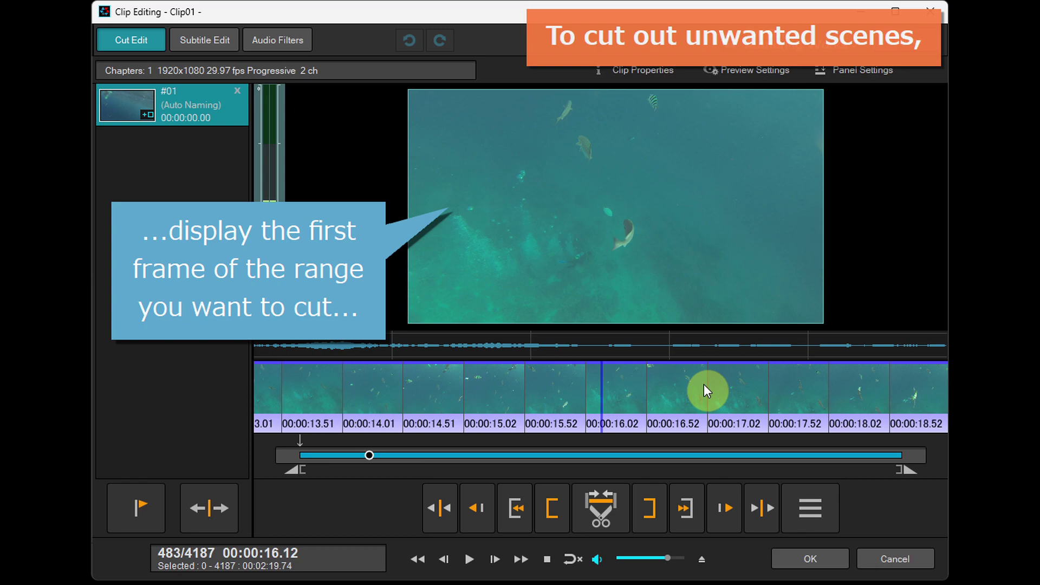
pyautogui.click(553, 512)
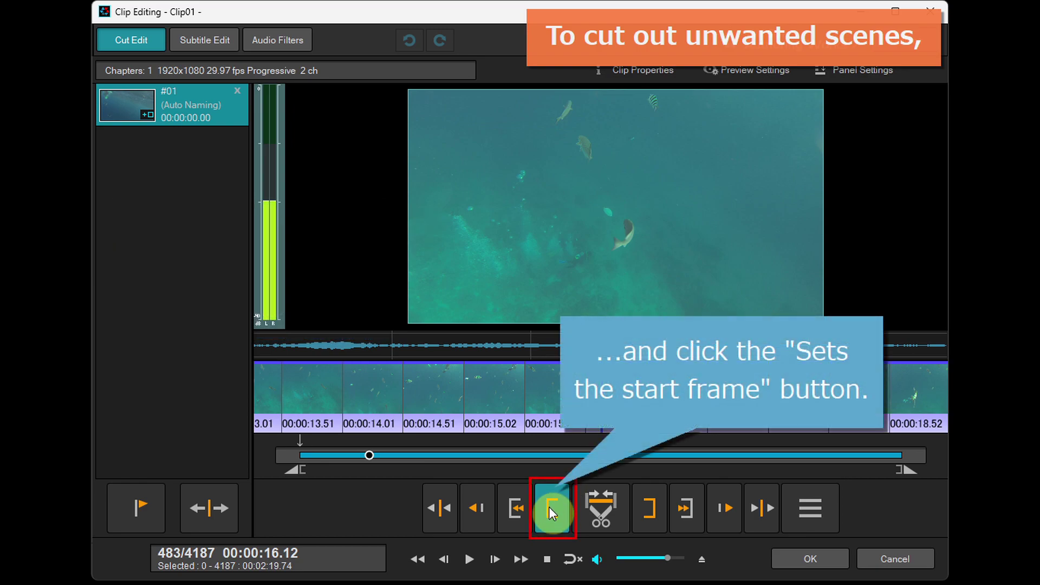
pyautogui.click(550, 510)
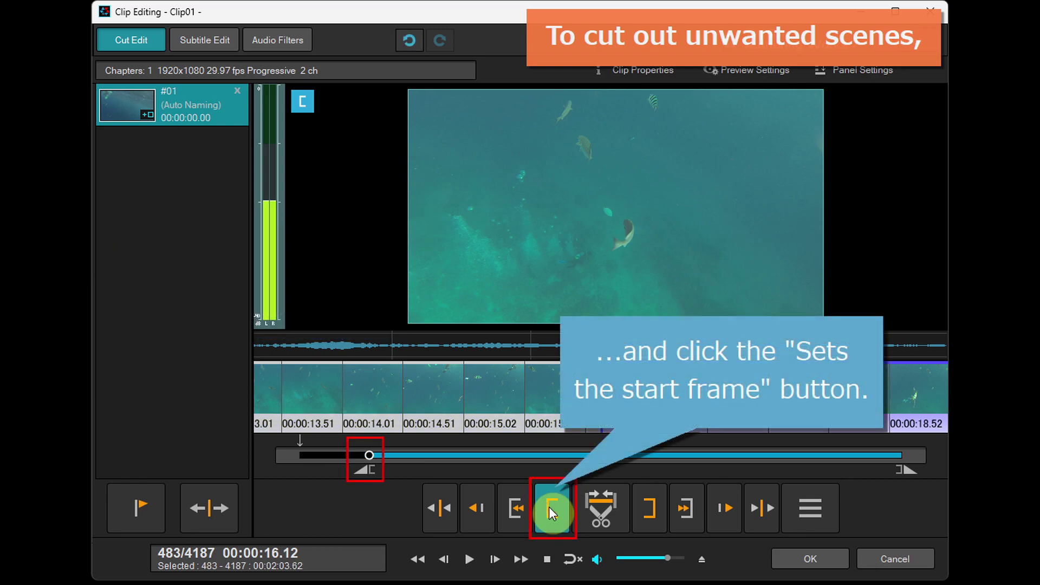
pyautogui.moveTo(792, 388); pyautogui.dragTo(792, 395)
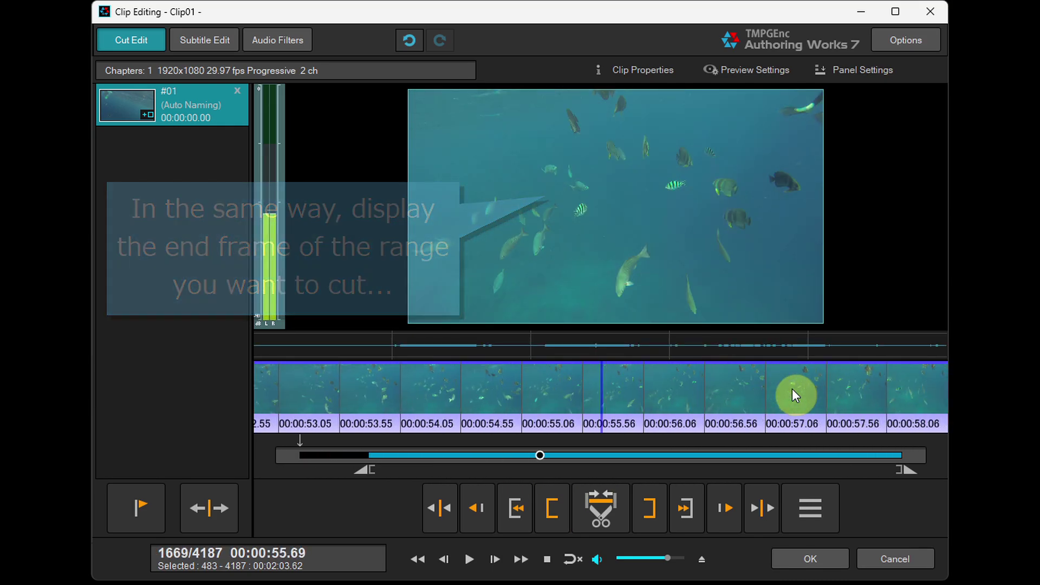
pyautogui.click(650, 508)
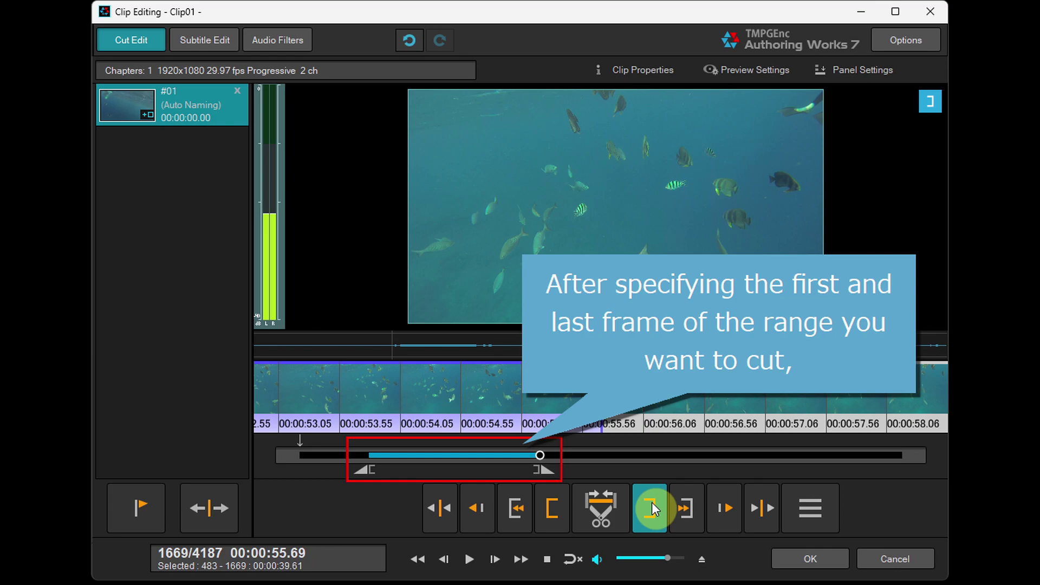
pyautogui.click(607, 504)
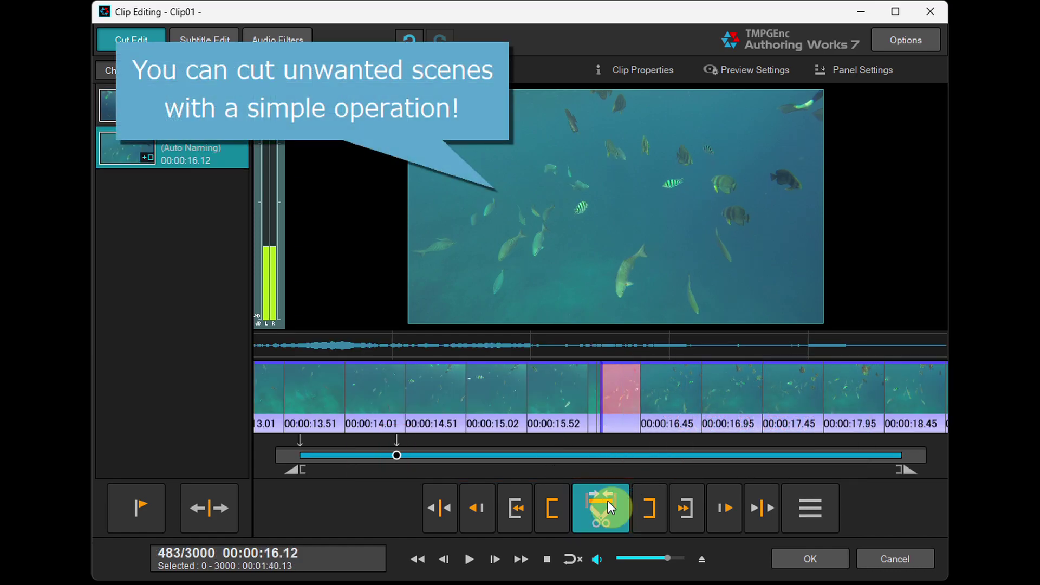
# Cut frames 483–686 from Clip01, then apply Cut Unselected Frames.
pyautogui.click(553, 510)
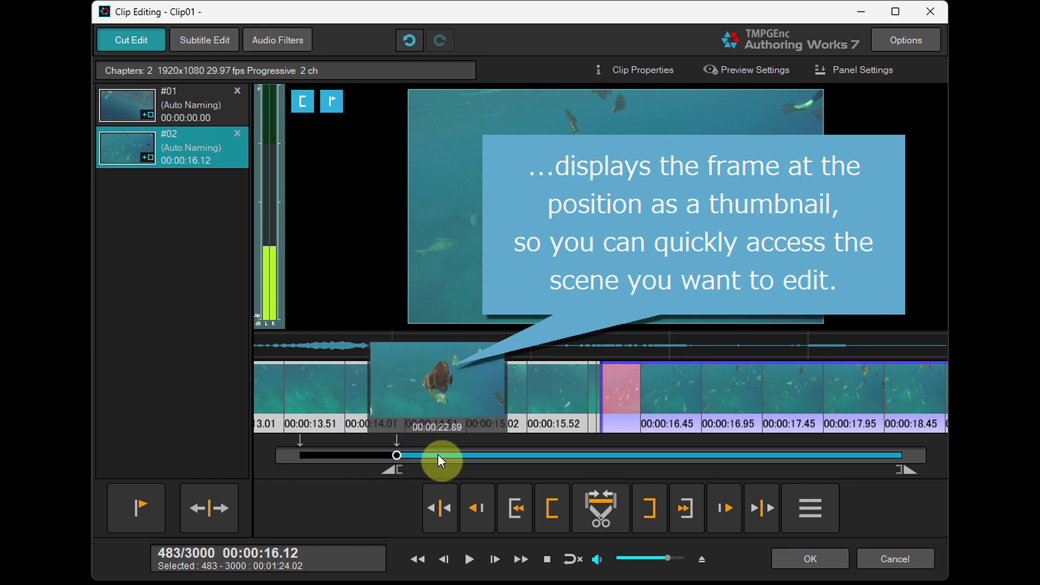
pyautogui.click(438, 455)
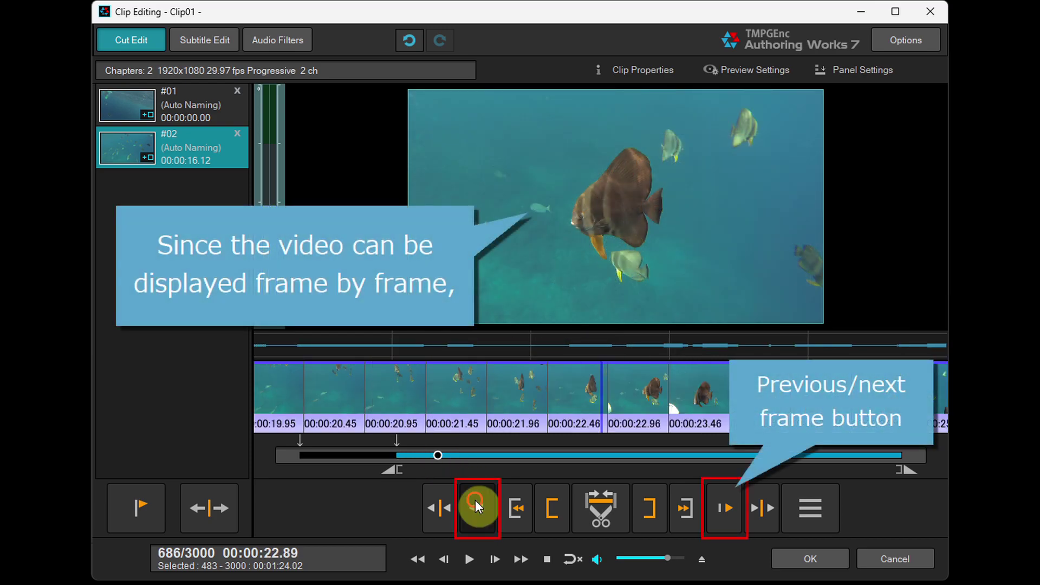
pyautogui.click(475, 501)
pyautogui.click(476, 502)
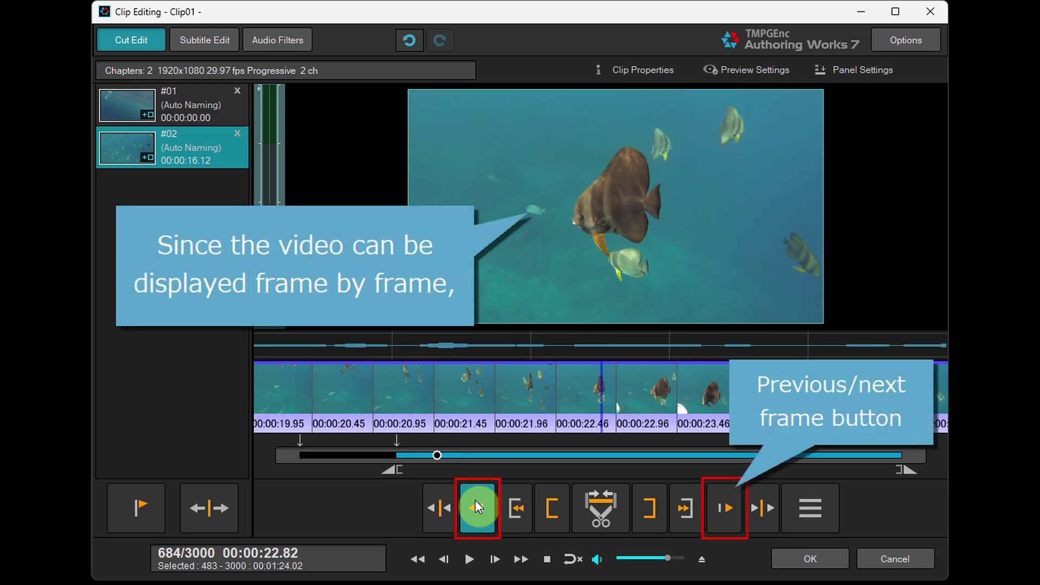
pyautogui.click(476, 502)
pyautogui.click(721, 508)
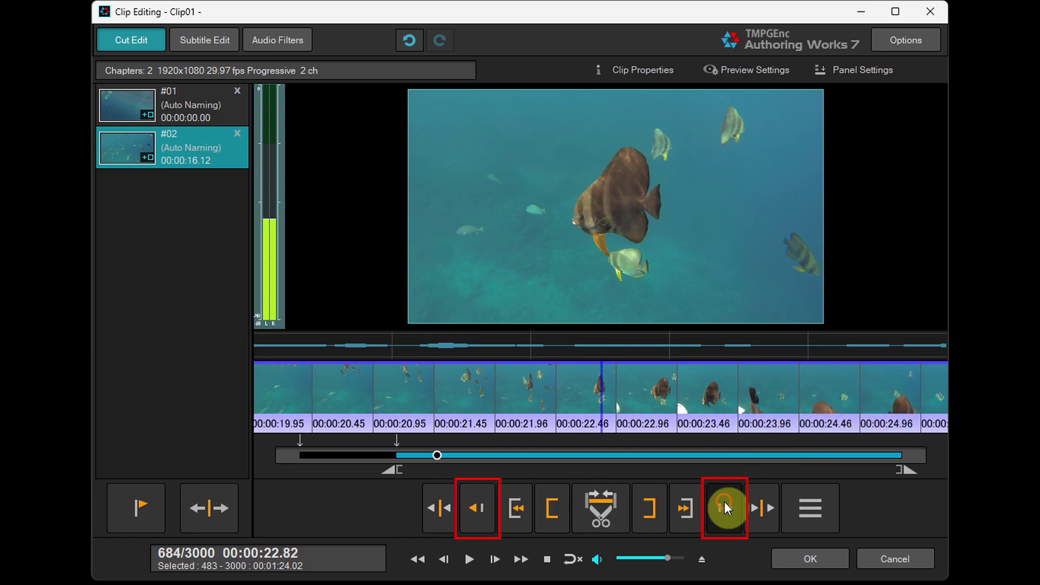
pyautogui.click(724, 507)
pyautogui.click(724, 508)
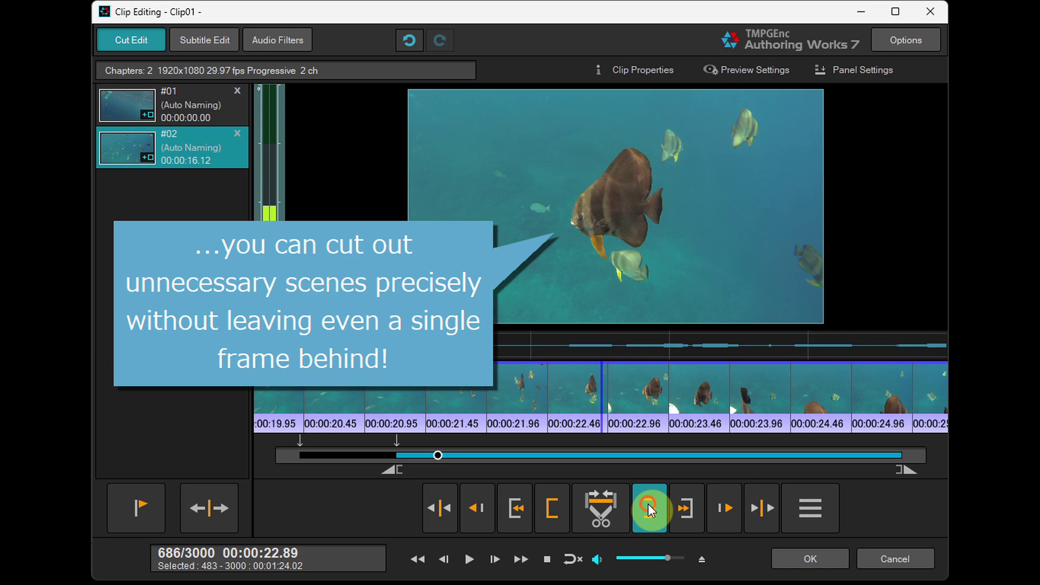
pyautogui.click(650, 510)
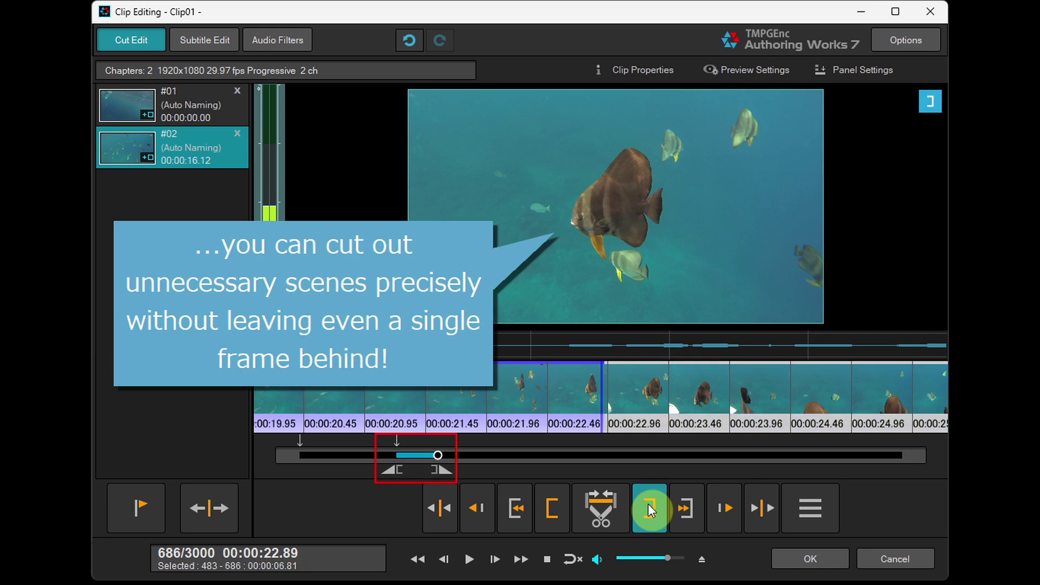
pyautogui.click(599, 503)
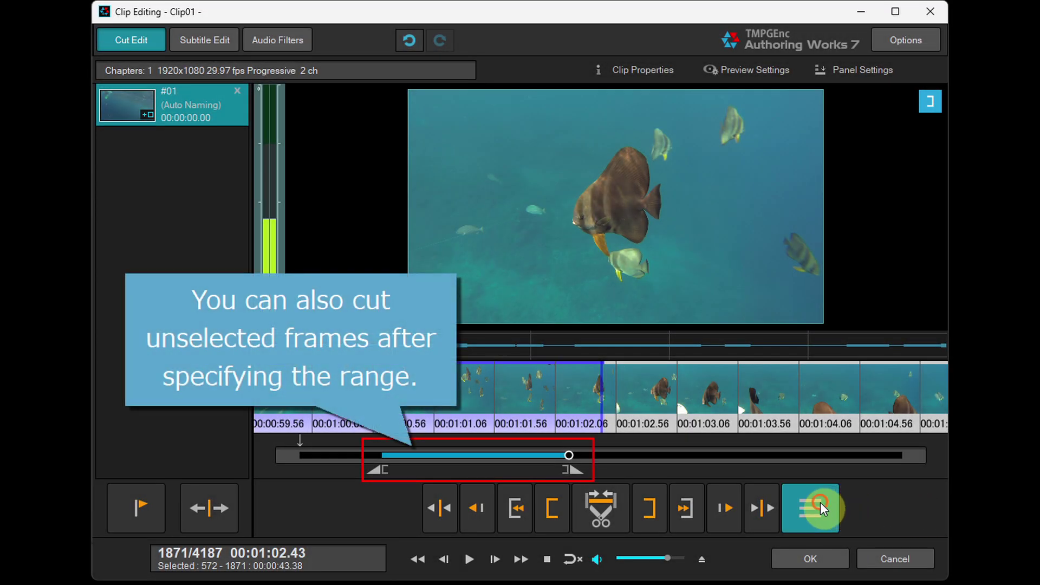
pyautogui.click(821, 502)
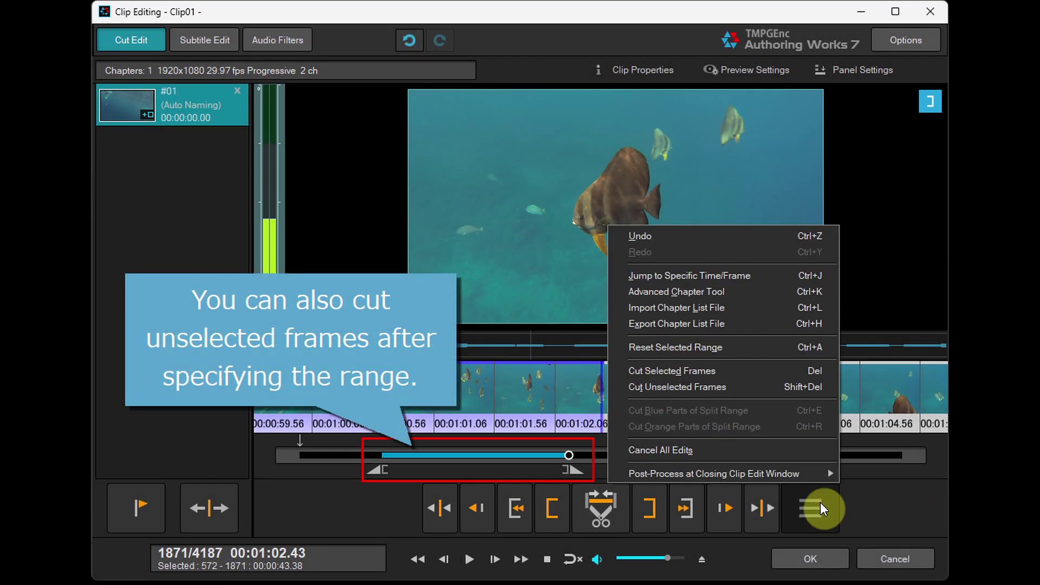
pyautogui.click(763, 381)
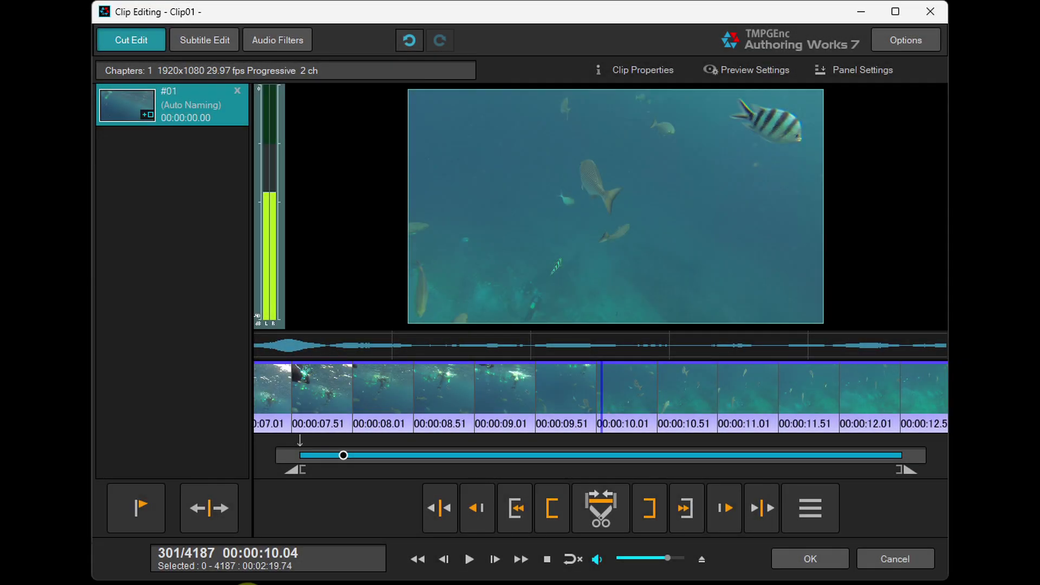
# Split Clip01 at 00:00:10.04 and 00:00:18.39, cut the split ranges, and nudge a split toward 00:00:30.56.
pyautogui.click(215, 505)
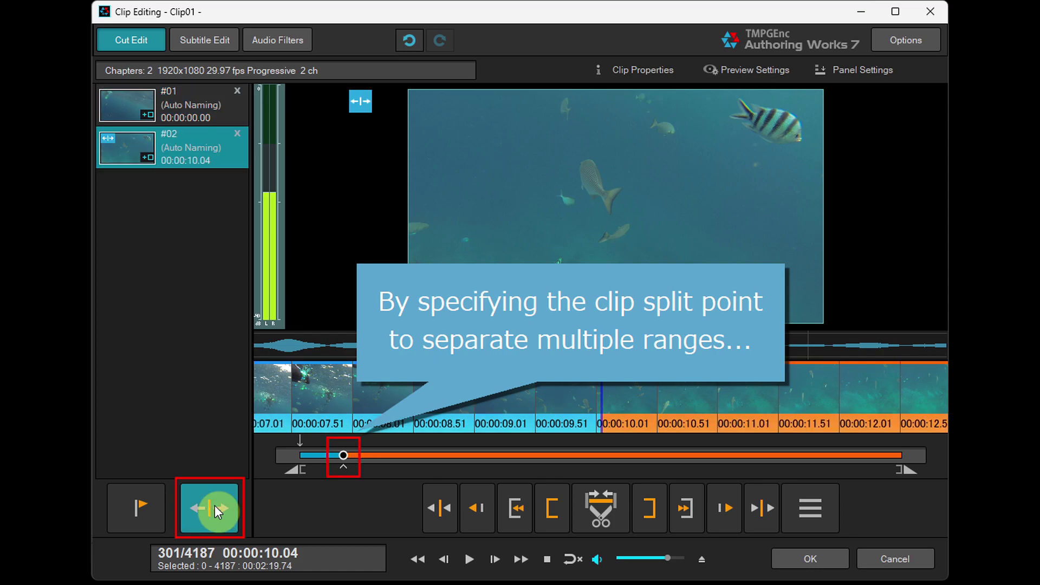
pyautogui.click(379, 455)
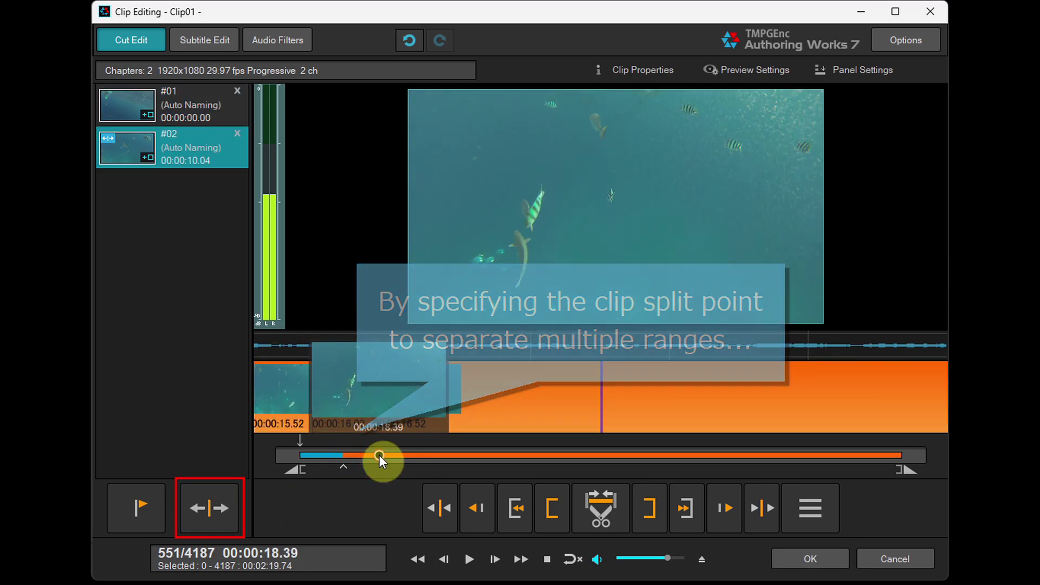
pyautogui.click(213, 508)
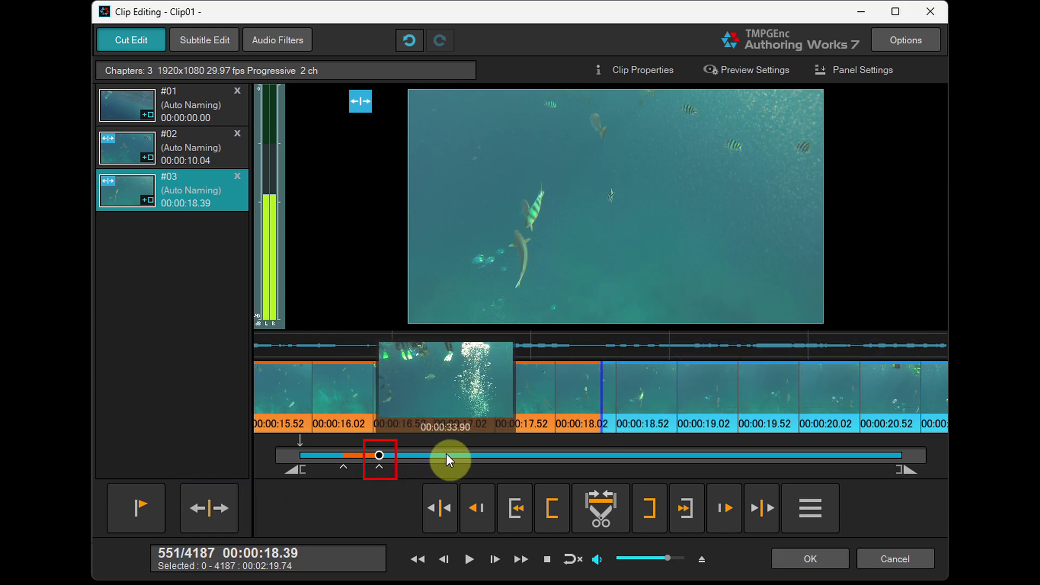
pyautogui.click(451, 455)
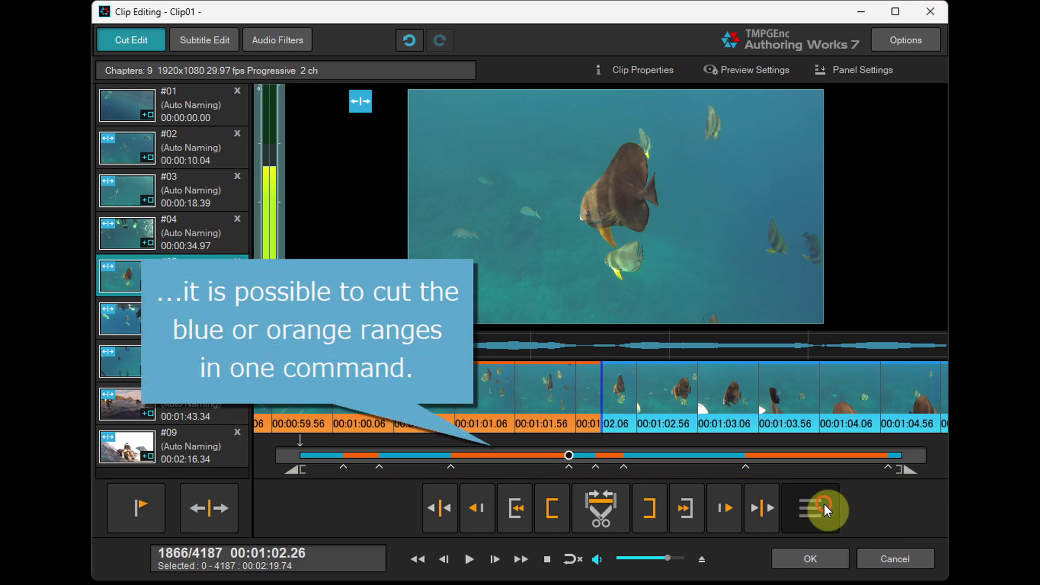
pyautogui.click(824, 504)
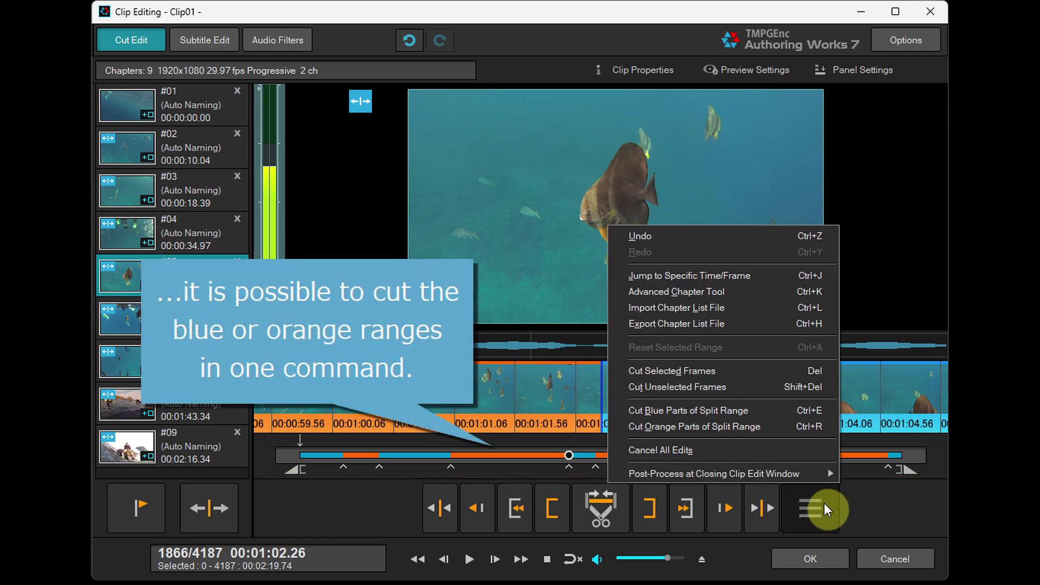
pyautogui.click(786, 407)
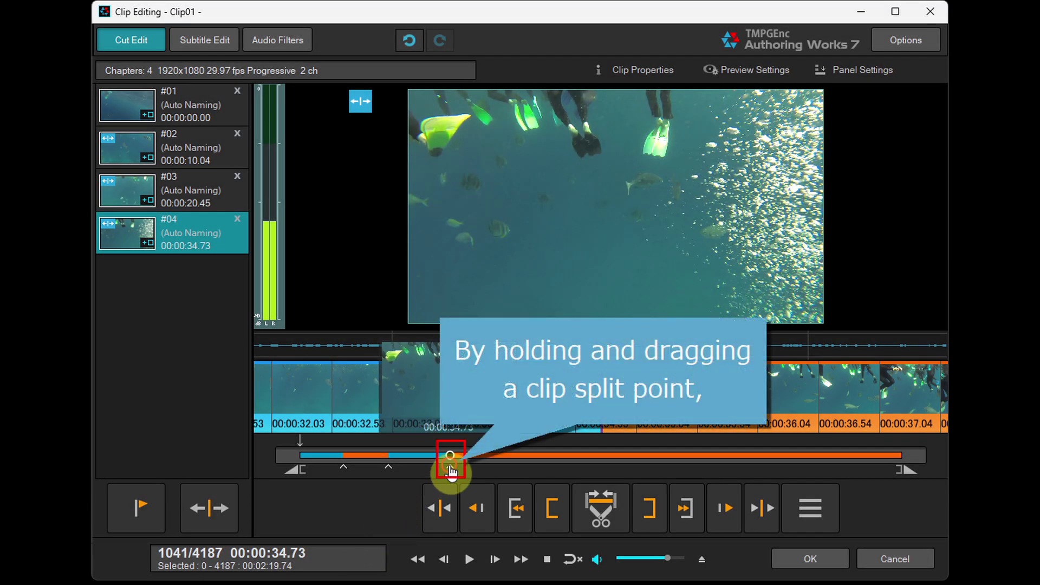
pyautogui.moveTo(450, 470)
pyautogui.mouseDown()
pyautogui.moveTo(431, 474)
pyautogui.moveTo(470, 473)
pyautogui.moveTo(454, 472)
pyautogui.mouseUp()
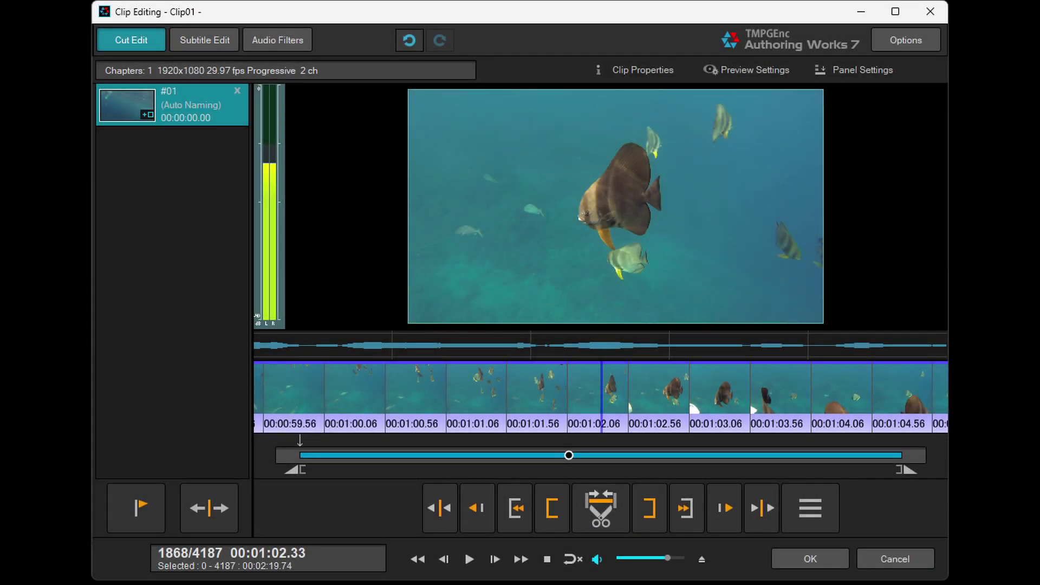
# On the Subtitle Edit tab, add a subtitle reading 'TMPGEnc Authoring Works 7' at 00:01:02.33.
pyautogui.click(227, 33)
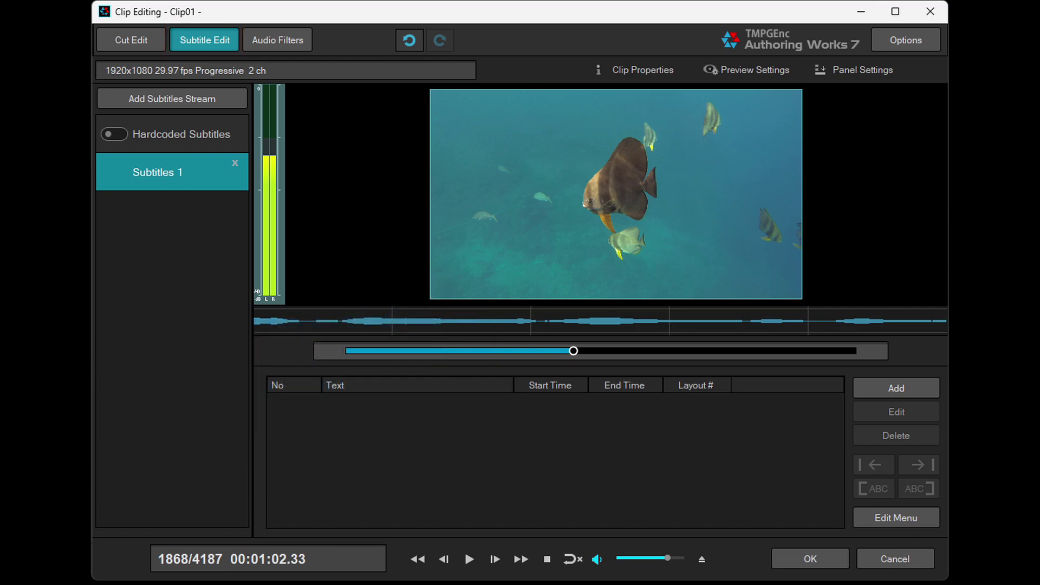
pyautogui.click(914, 382)
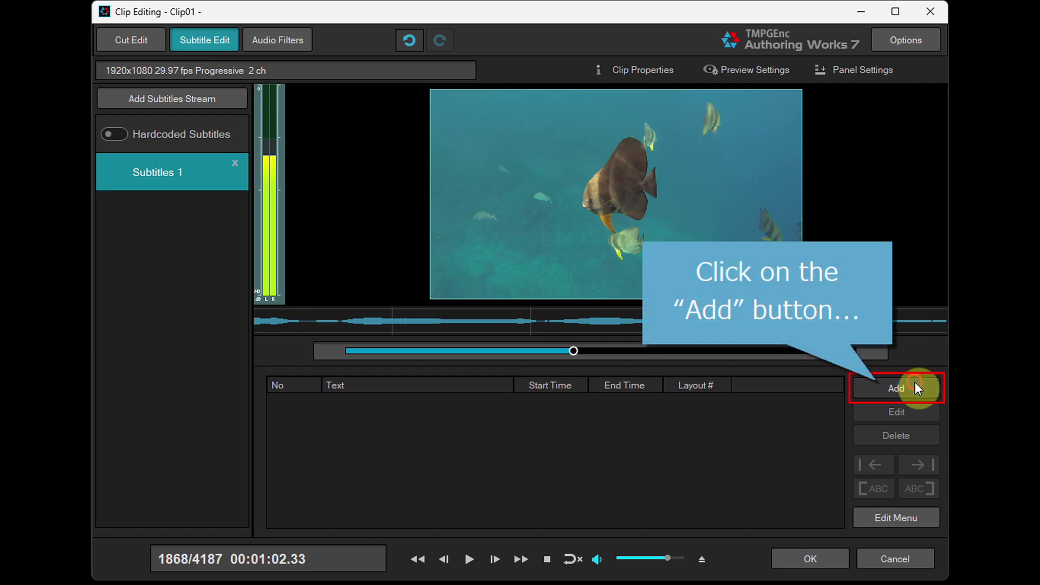
pyautogui.write('TM')
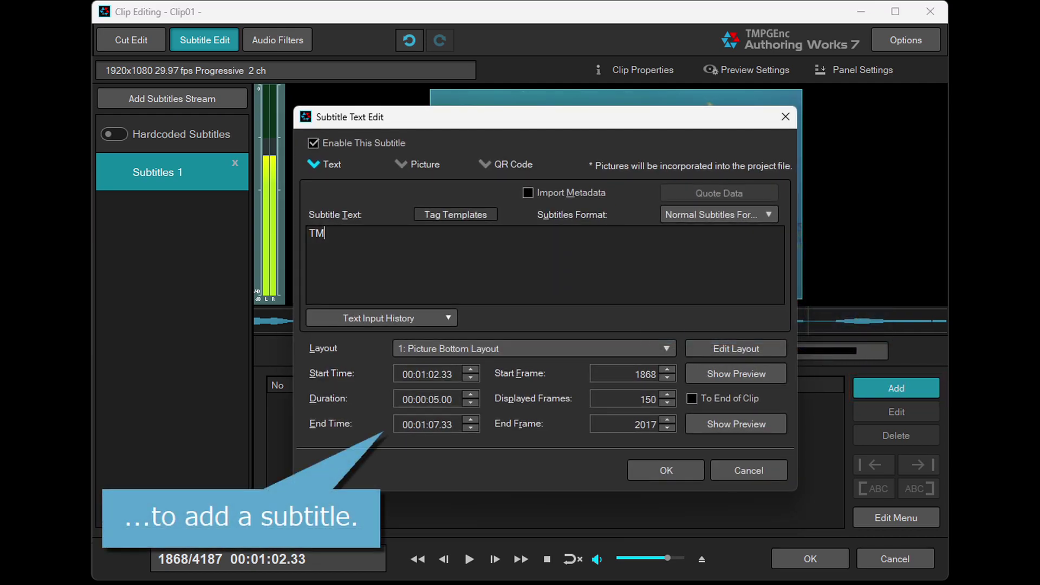
pyautogui.write('PGEnc Authoring Work')
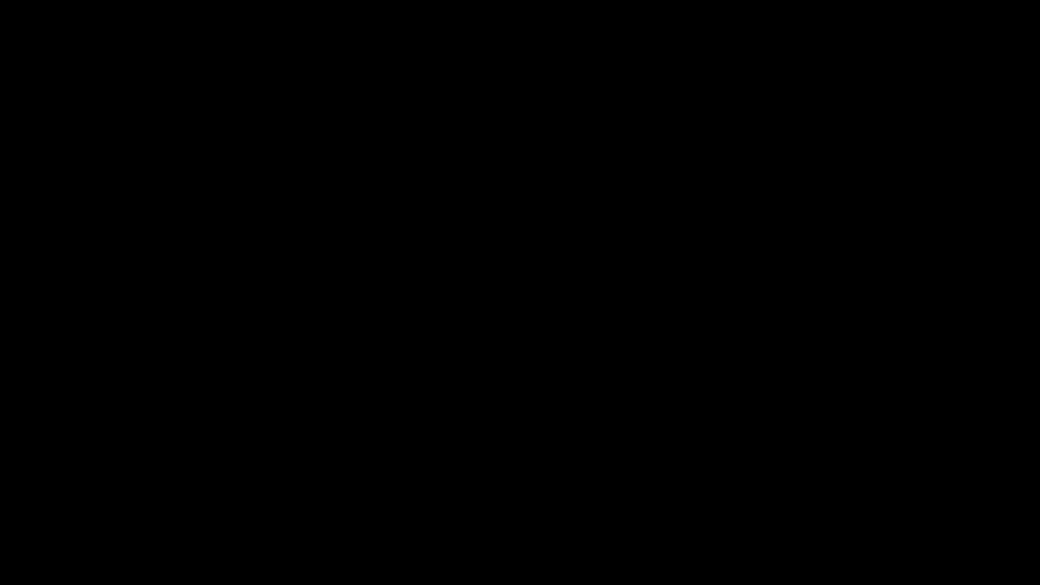
pyautogui.write('s ')
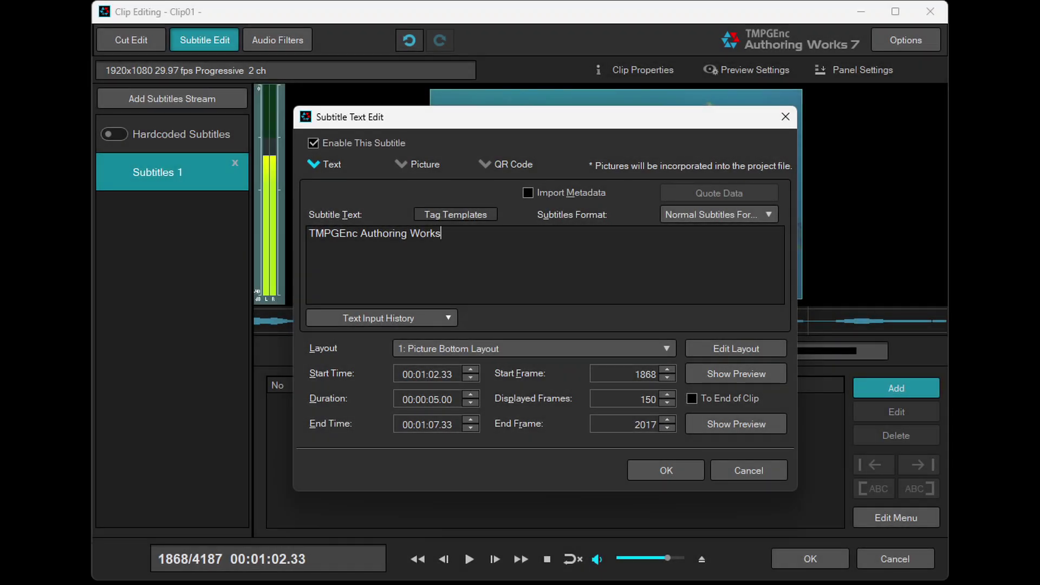
pyautogui.write('7')
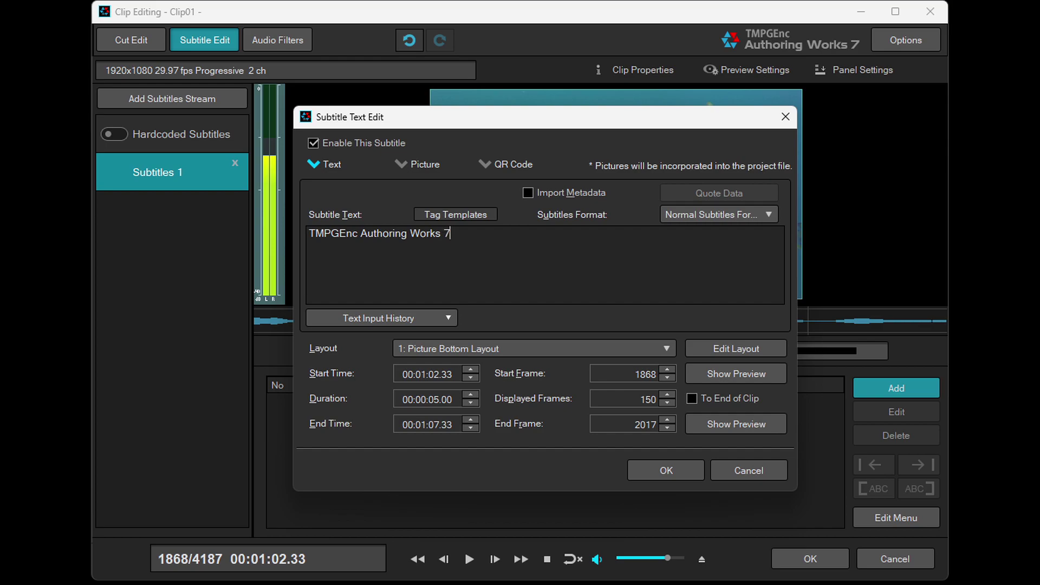
pyautogui.click(684, 465)
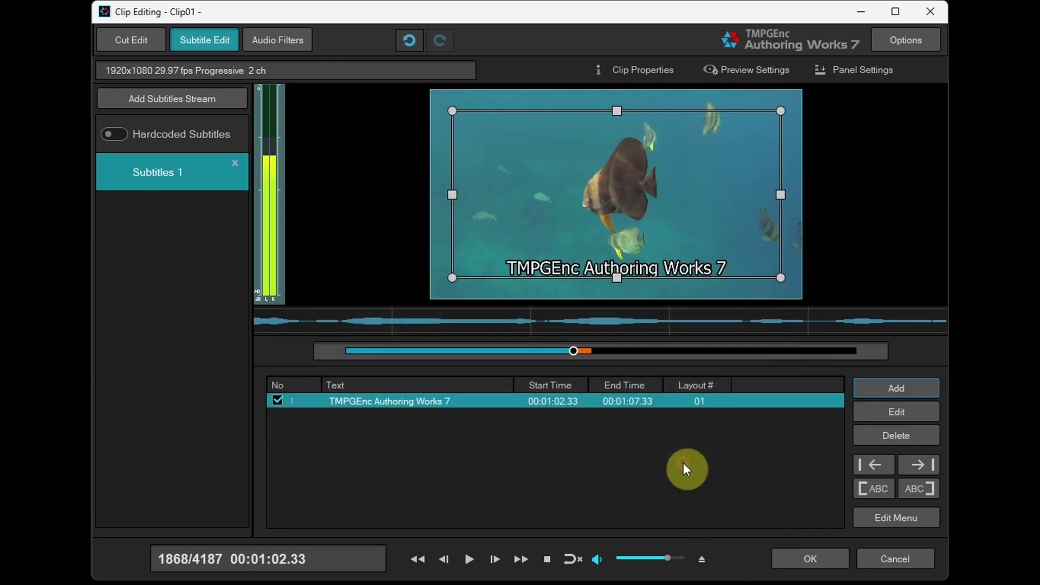
# Apply the layout settings with magenta borders and shadow effects to the subtitle.
pyautogui.click(922, 515)
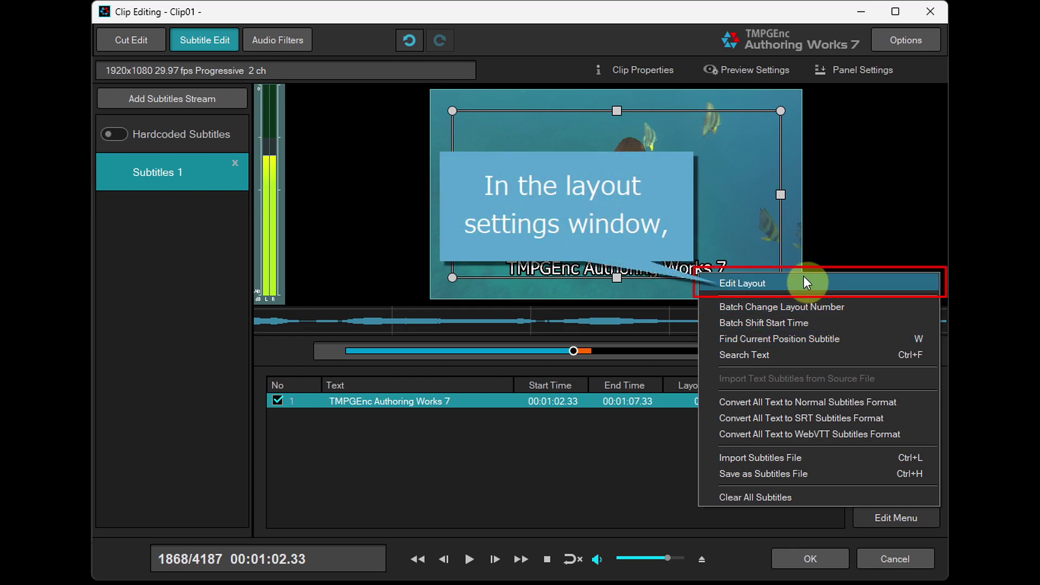
pyautogui.click(803, 282)
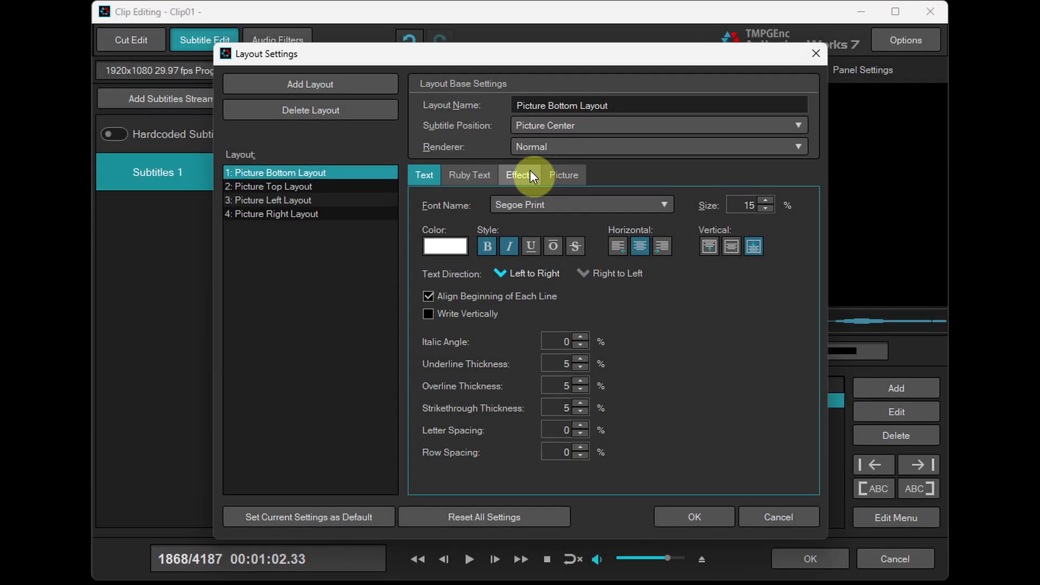
pyautogui.click(530, 176)
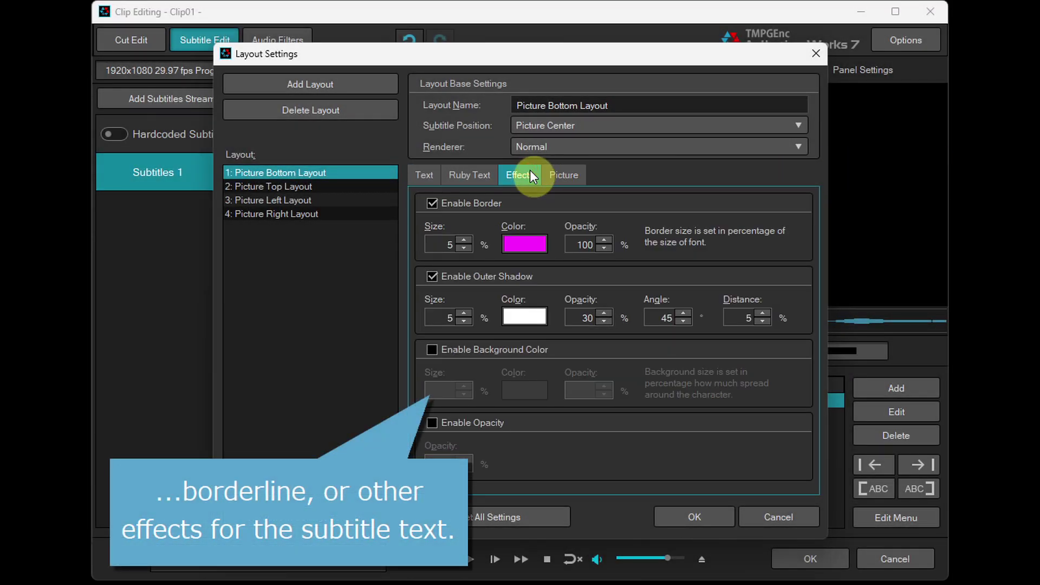
pyautogui.click(709, 516)
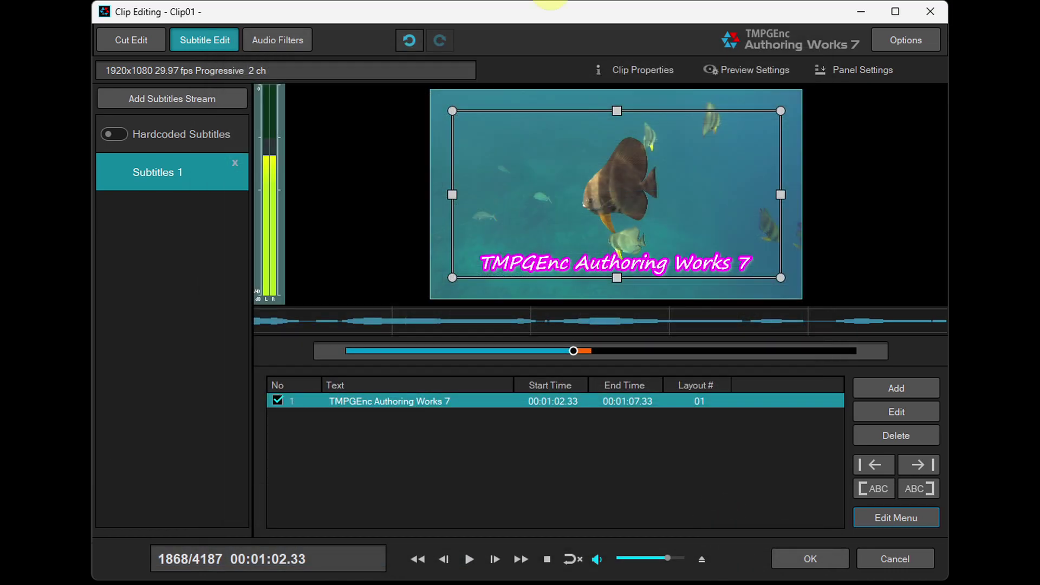
# Shrink the subtitle's layout box from the top and right to fit around the text.
pyautogui.moveTo(617, 110); pyautogui.dragTo(617, 242)
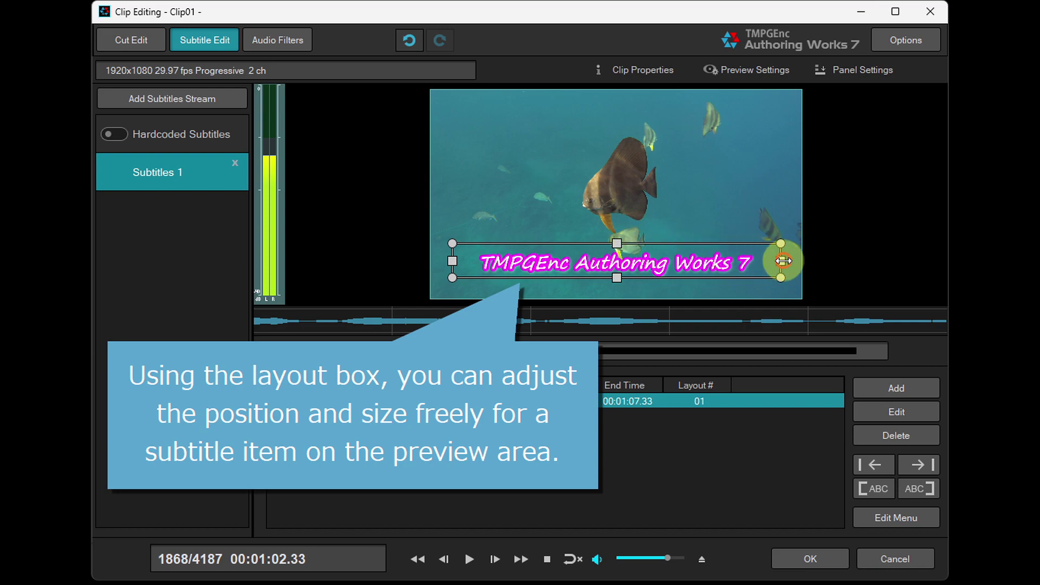
pyautogui.moveTo(782, 261); pyautogui.dragTo(750, 262)
pyautogui.moveTo(640, 252); pyautogui.dragTo(655, 272)
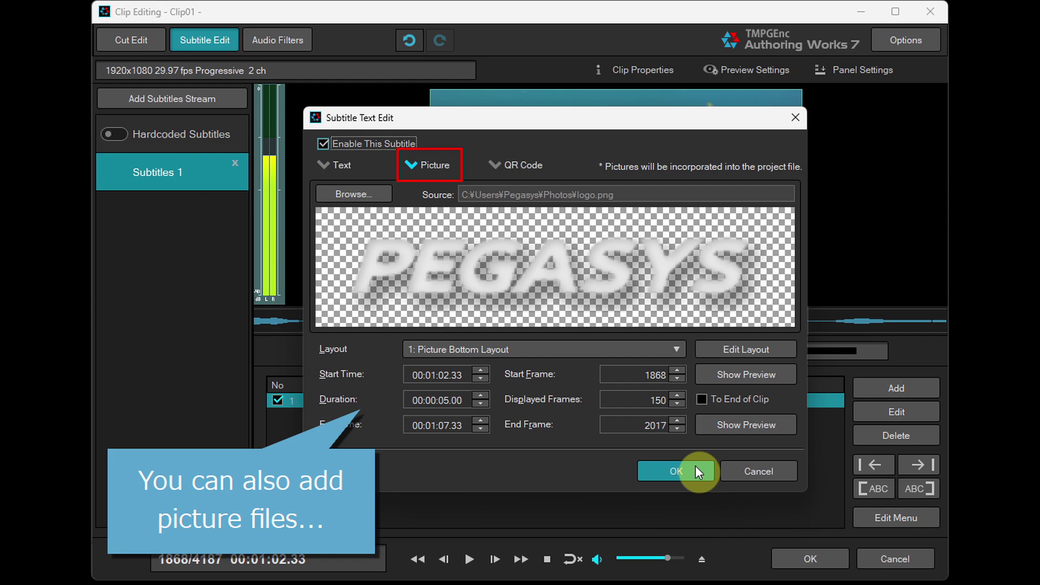
# Confirm the logo.png picture subtitle, then the QR code subtitle linking to the product page.
pyautogui.click(696, 469)
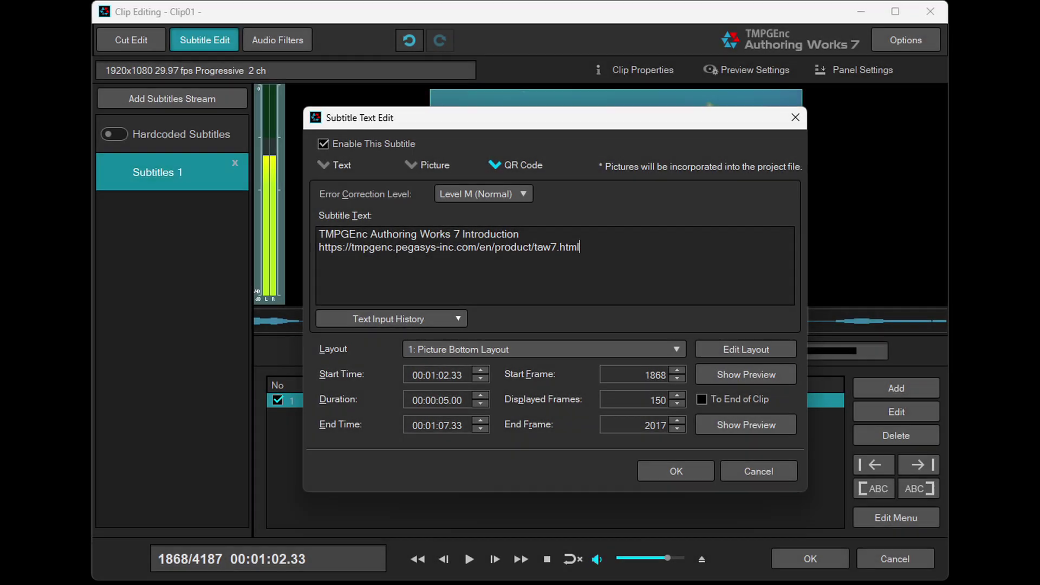
pyautogui.click(693, 469)
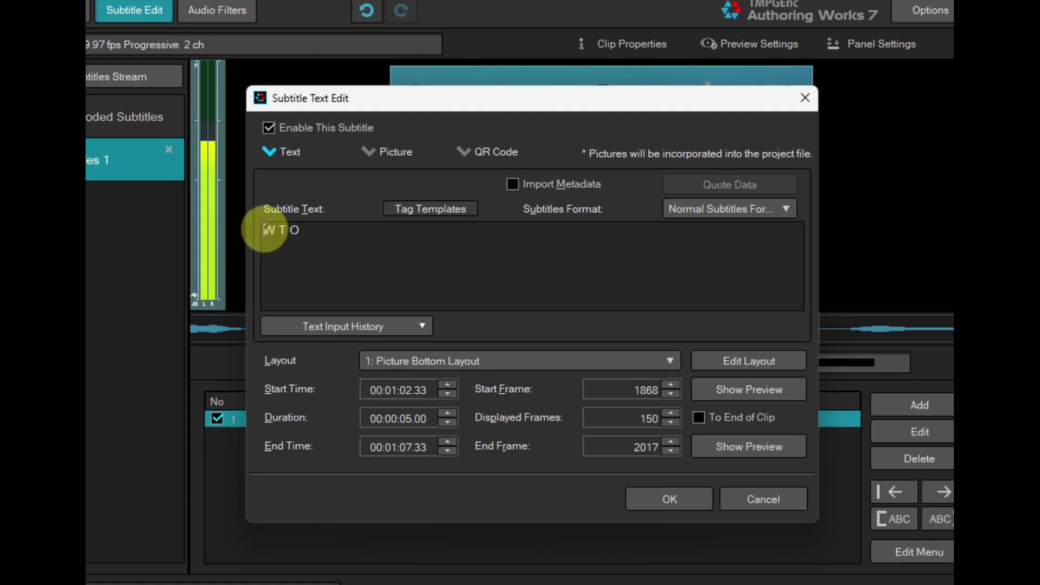
# Wrap 'W T O' in a ruby tag with the ruby text 'World Trade Organization'.
pyautogui.moveTo(265, 229); pyautogui.dragTo(300, 229)
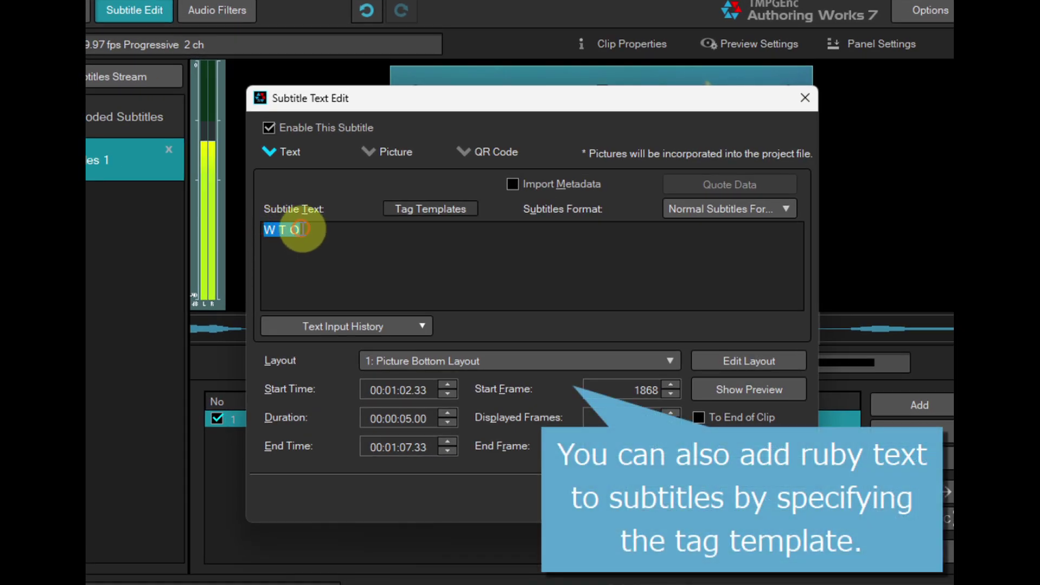
pyautogui.click(465, 204)
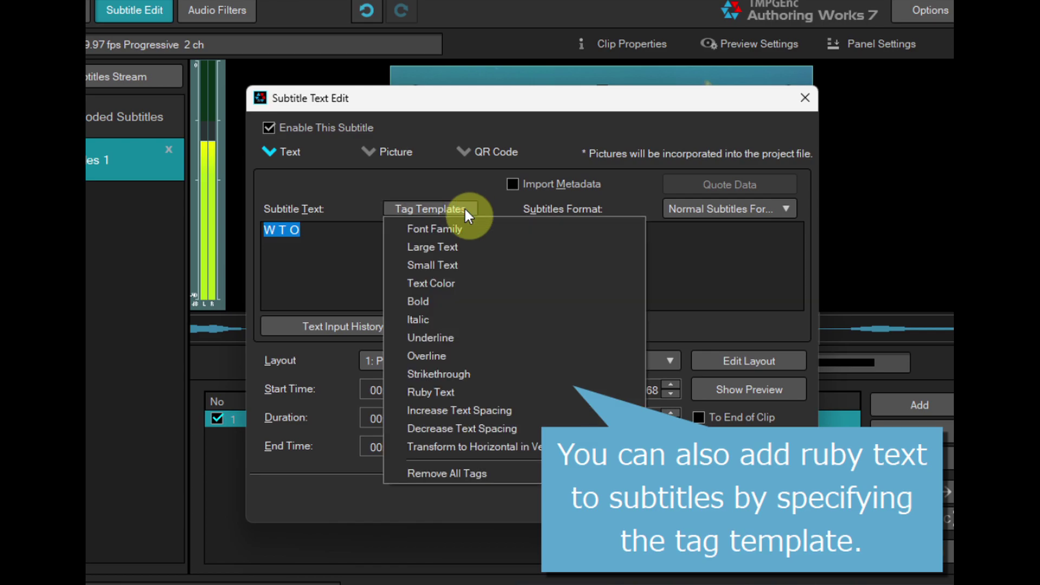
pyautogui.click(467, 387)
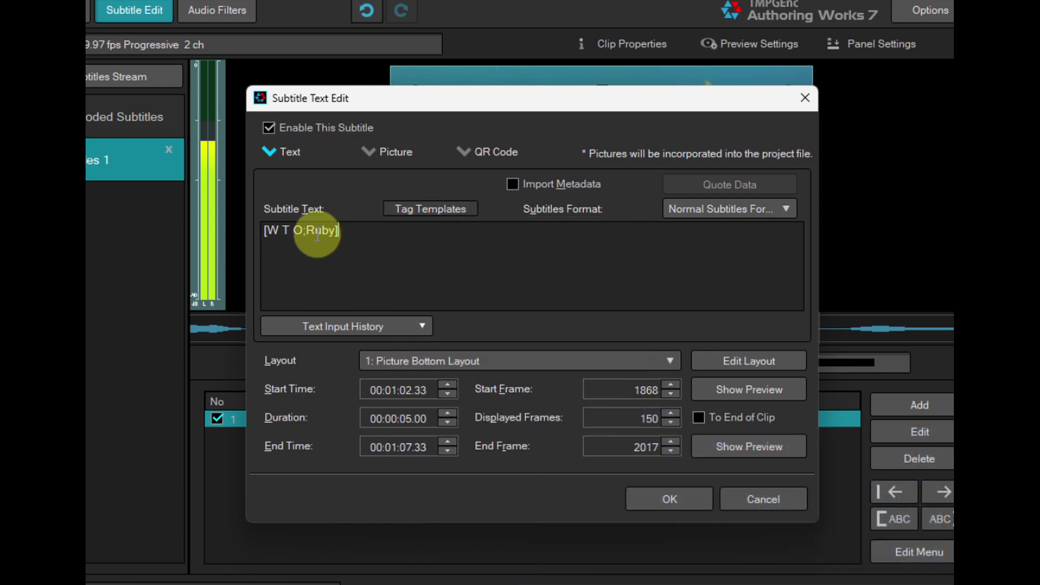
pyautogui.moveTo(306, 230); pyautogui.dragTo(331, 229)
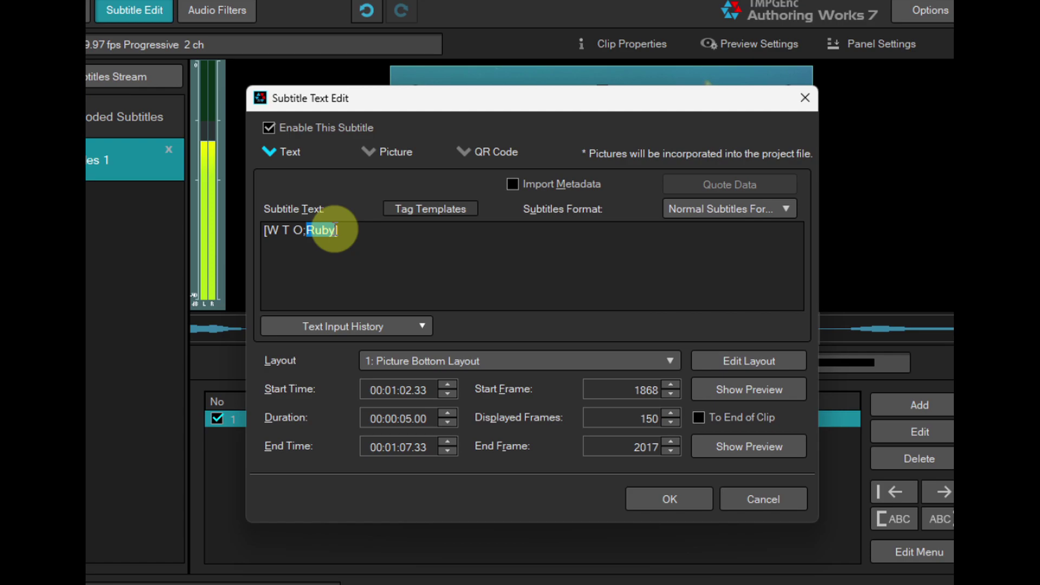
pyautogui.write('Wor')
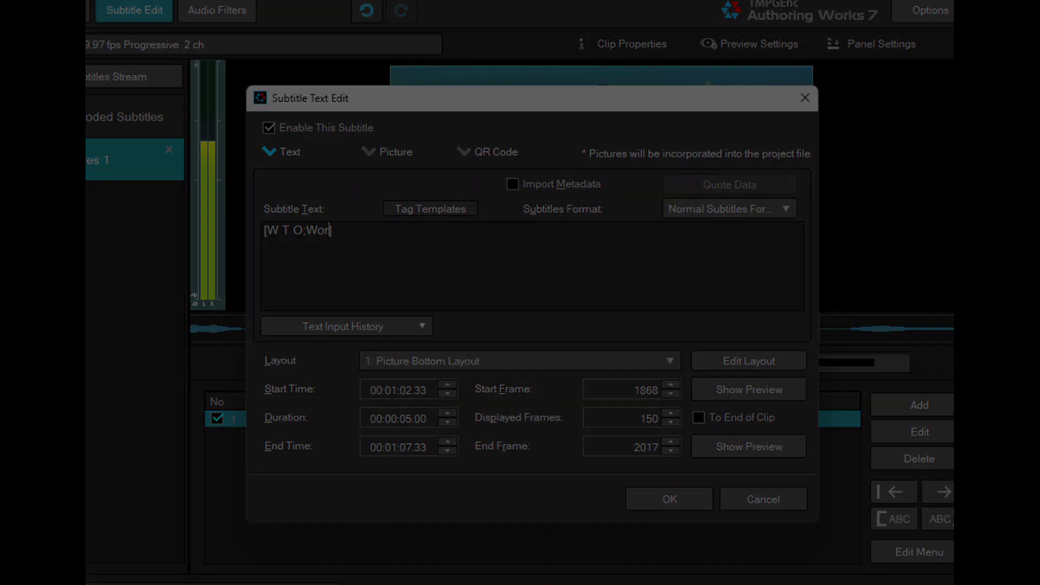
pyautogui.write('ld Trade Organization')
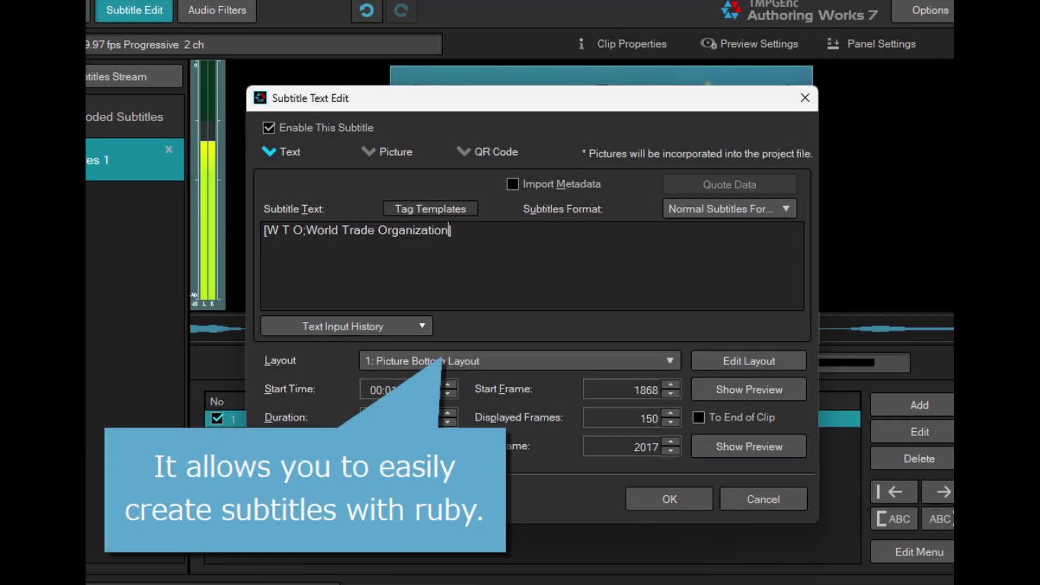
pyautogui.click(695, 493)
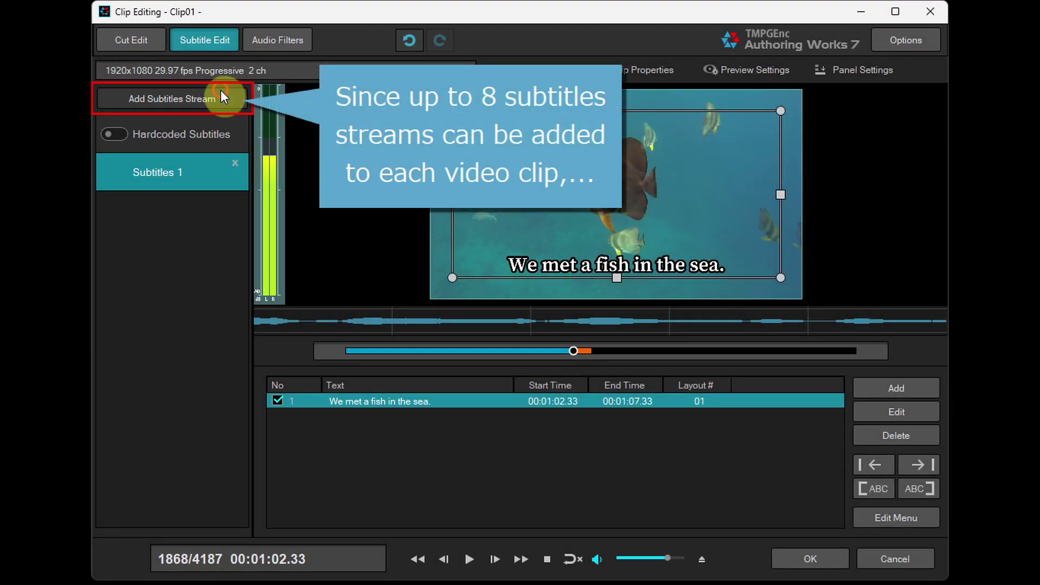
pyautogui.click(221, 92)
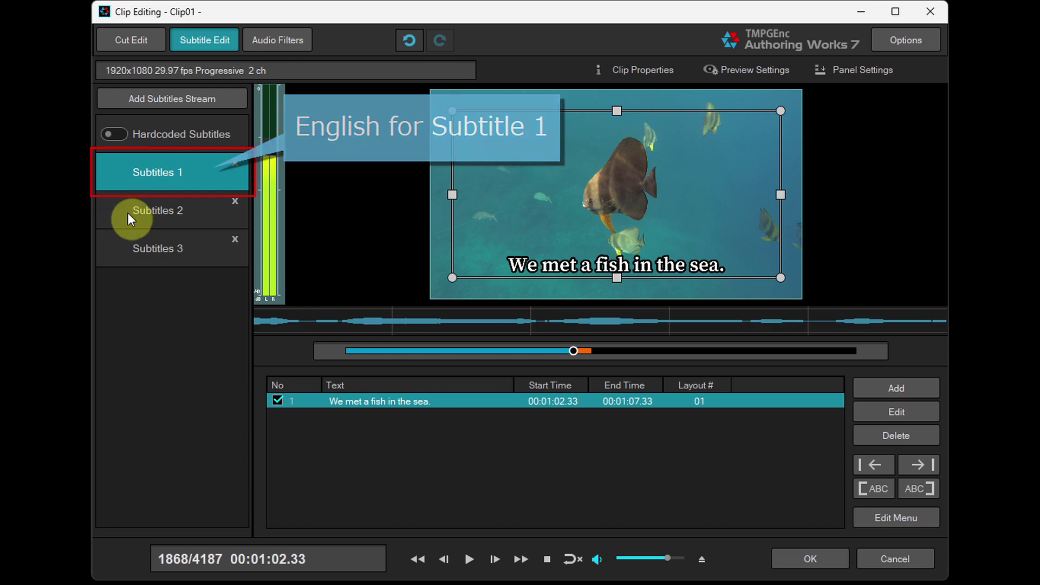
# Add Subtitles 2 (German) and Subtitles 3 (Japanese) streams, then check each stream.
pyautogui.click(202, 206)
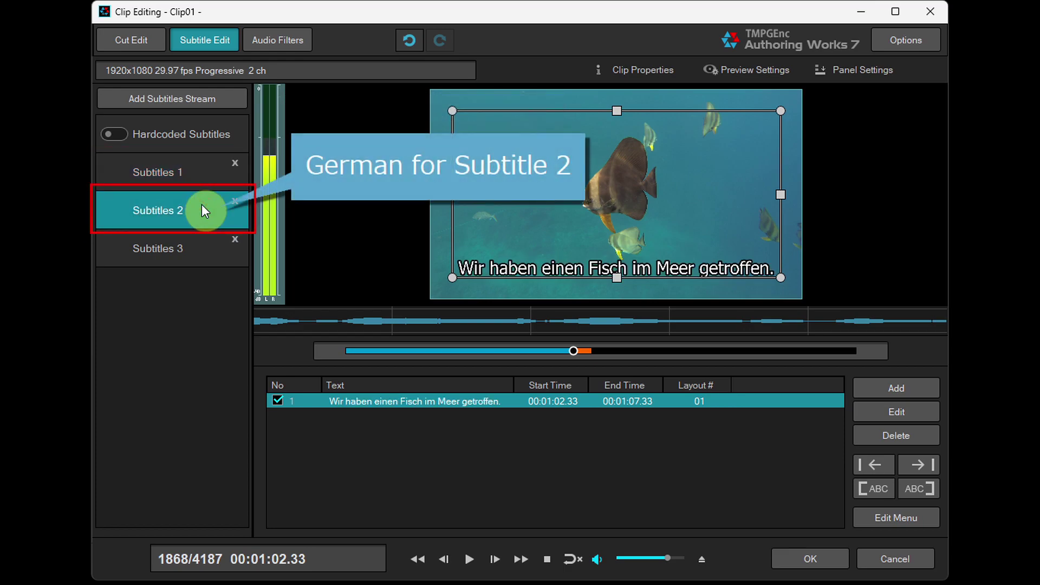
pyautogui.click(202, 243)
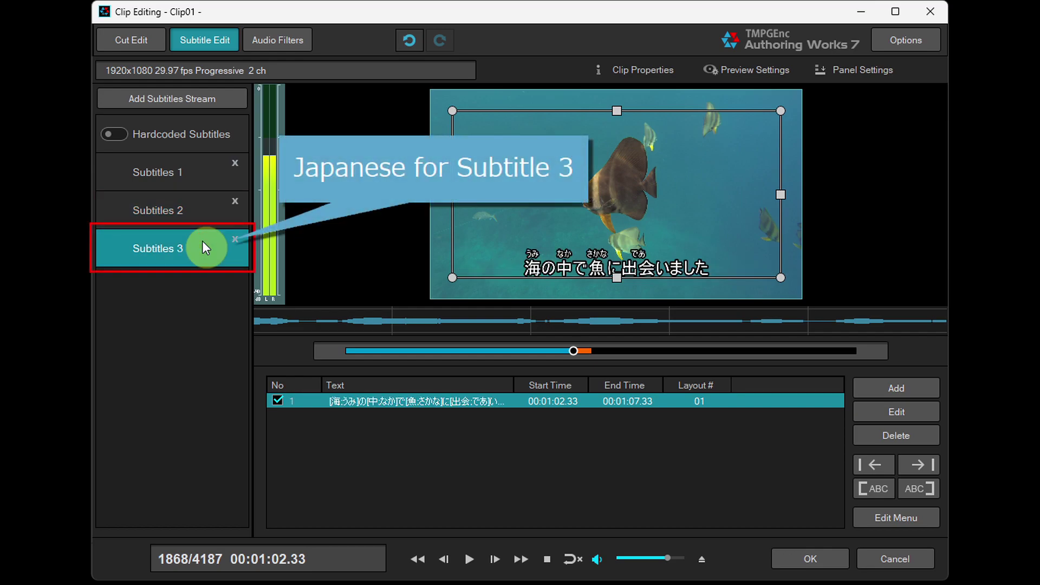
pyautogui.click(201, 205)
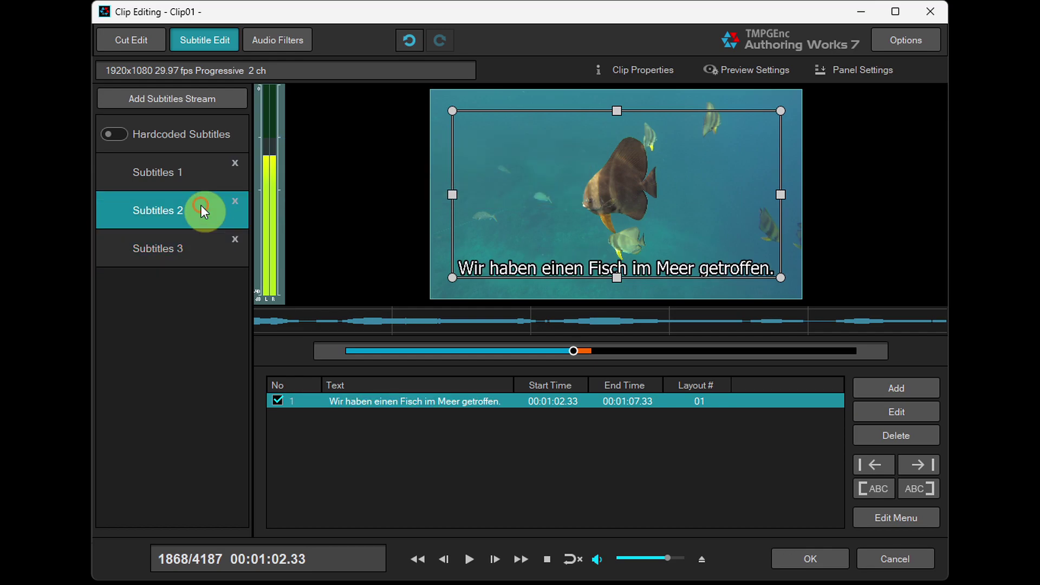
pyautogui.click(200, 167)
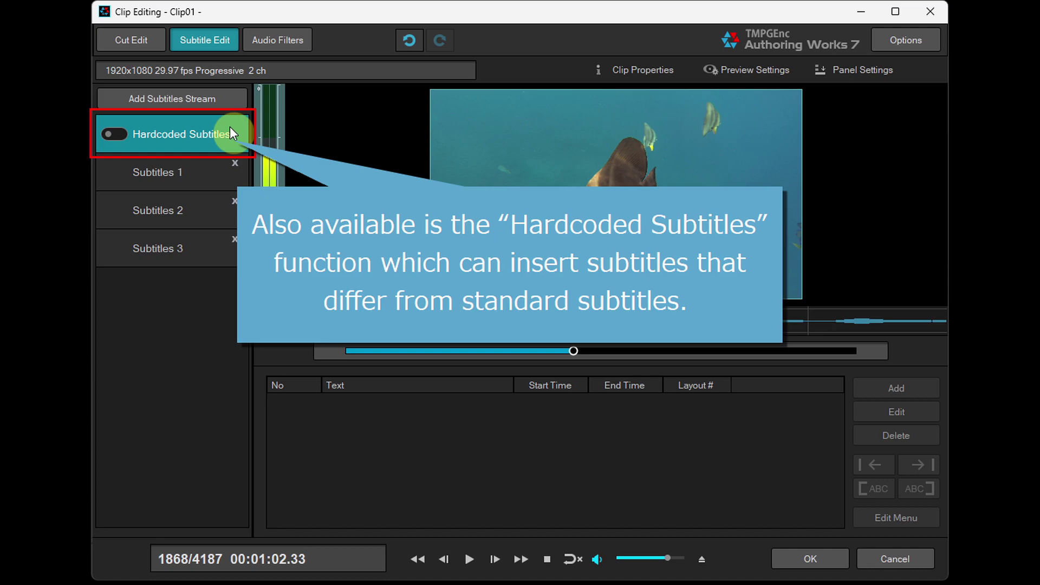
# Enable Hardcoded Subtitles for Clip01 and dismiss the information notice.
pyautogui.click(116, 130)
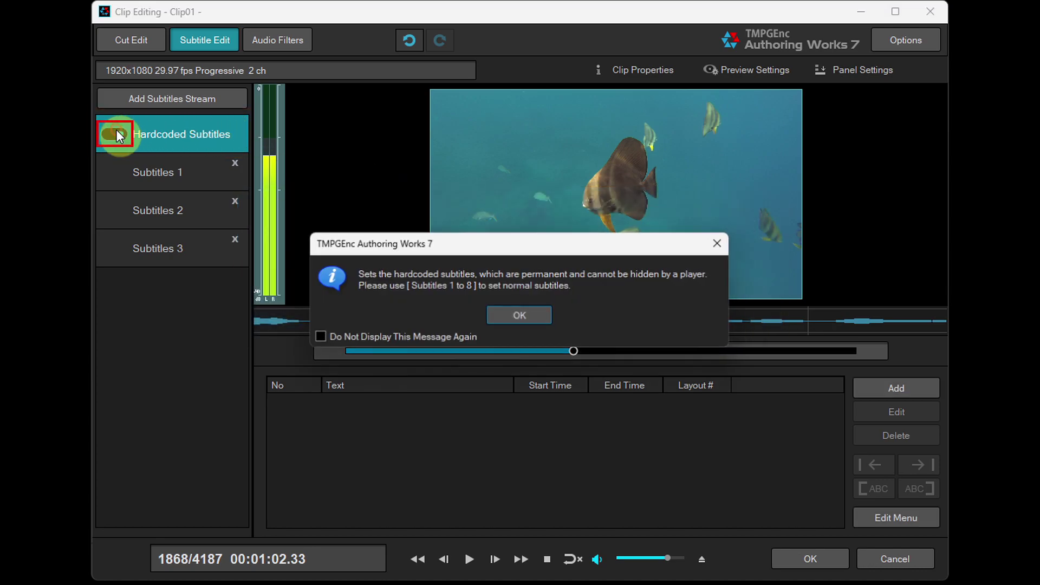
pyautogui.click(520, 315)
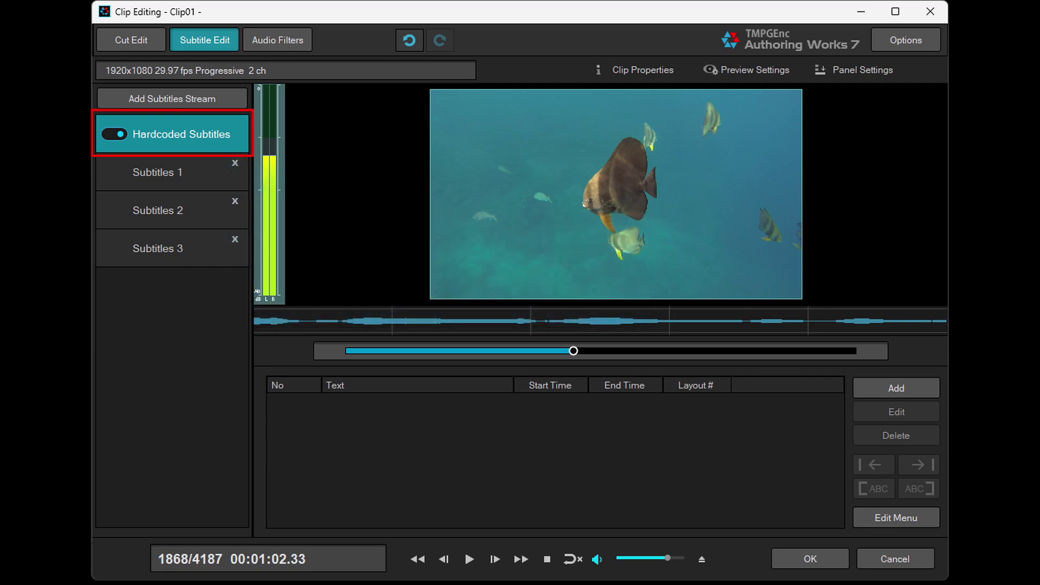
# Add the hardcoded text subtitle 'TMPGEnc Authoring Works 7' running 00:01:02.33 to 00:01:07.33.
pyautogui.click(918, 382)
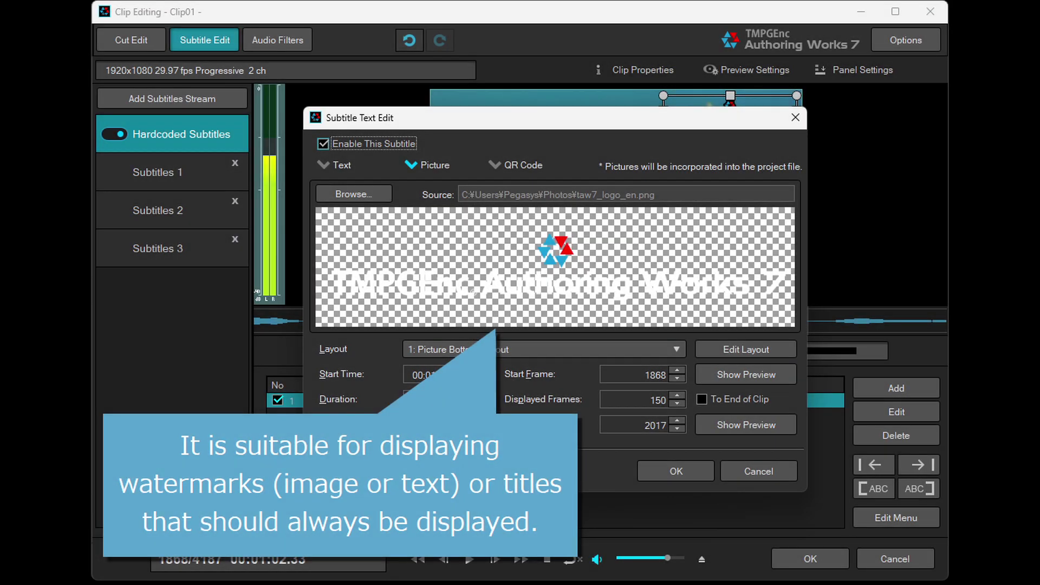
pyautogui.click(690, 465)
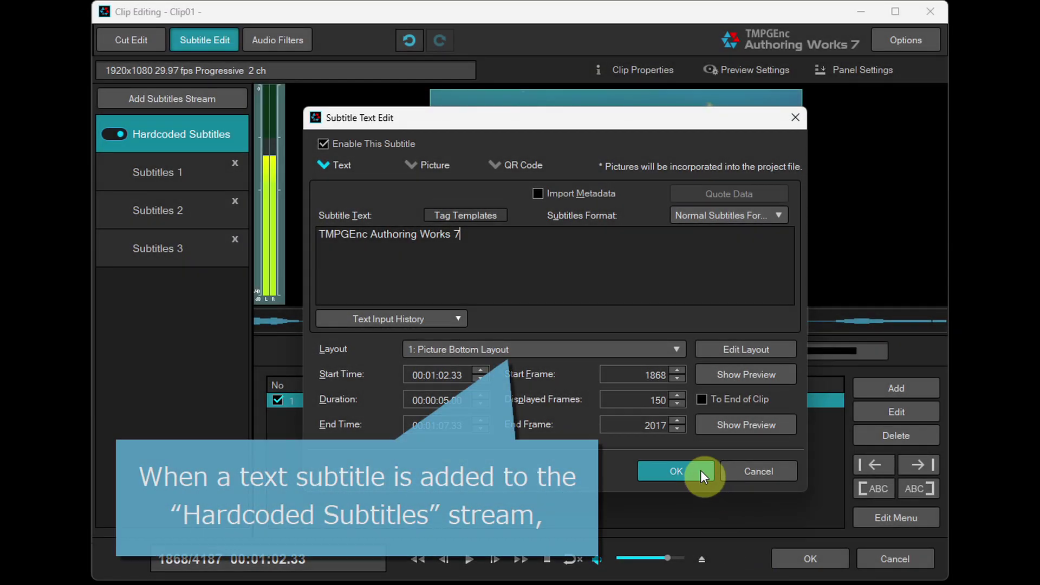
pyautogui.click(700, 465)
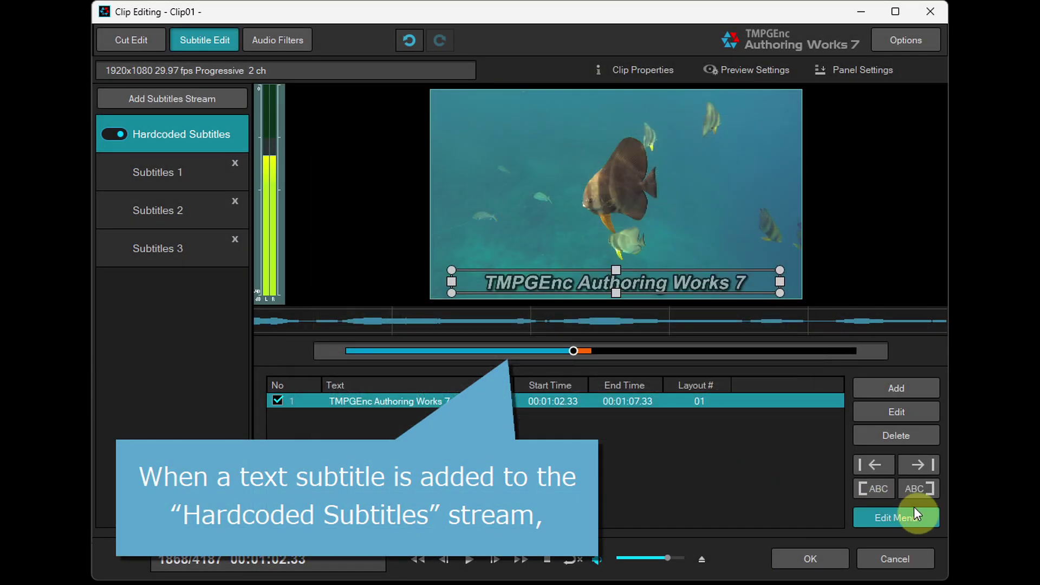
pyautogui.click(924, 511)
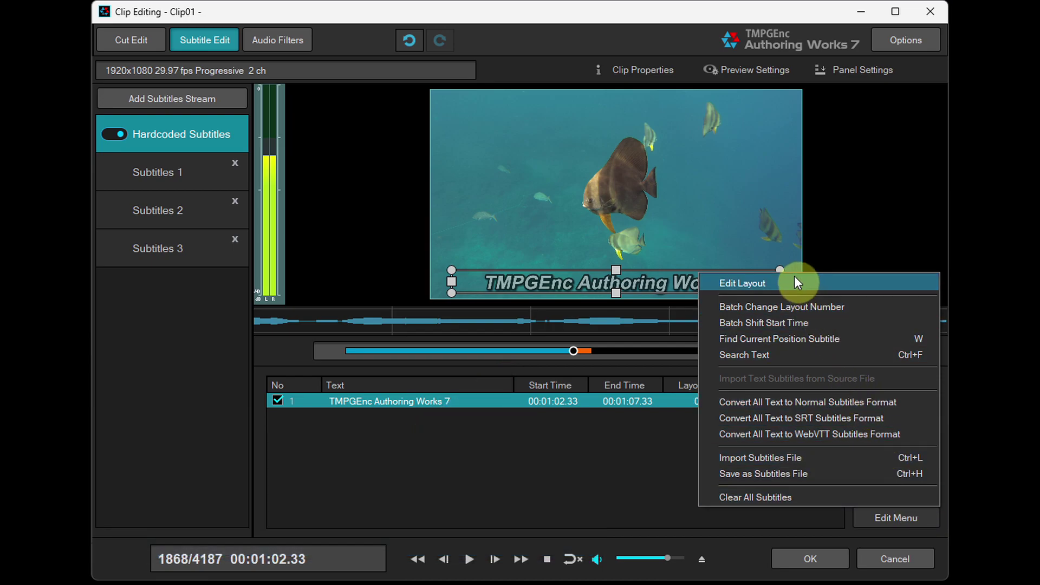
# Give the hardcoded subtitle 1-second fade-in/fade-out and Right to Left scrolling, then play to check.
pyautogui.click(794, 276)
pyautogui.moveTo(809, 296); pyautogui.dragTo(808, 388)
pyautogui.click(432, 352)
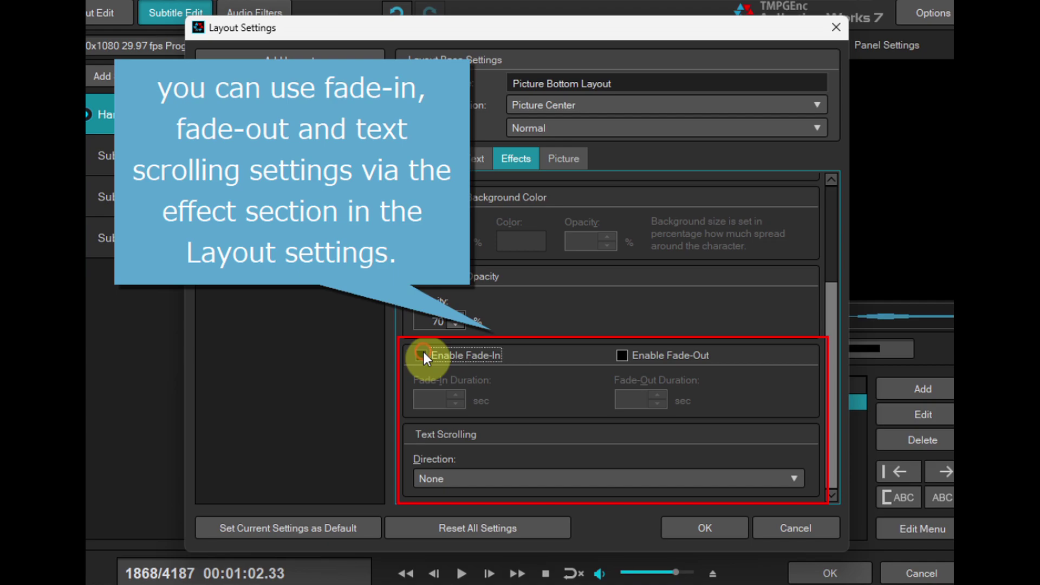
pyautogui.click(621, 354)
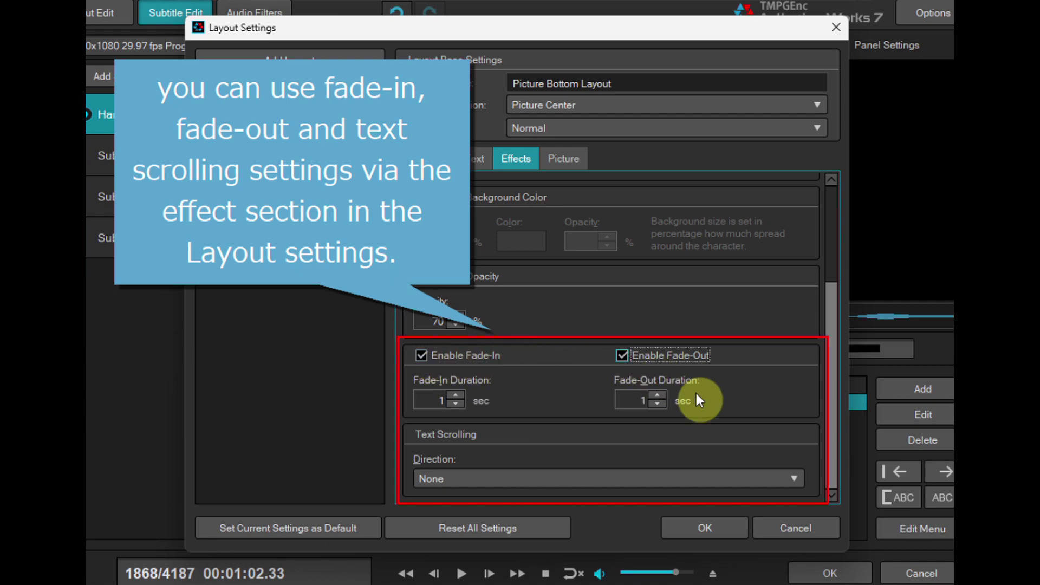
pyautogui.click(792, 475)
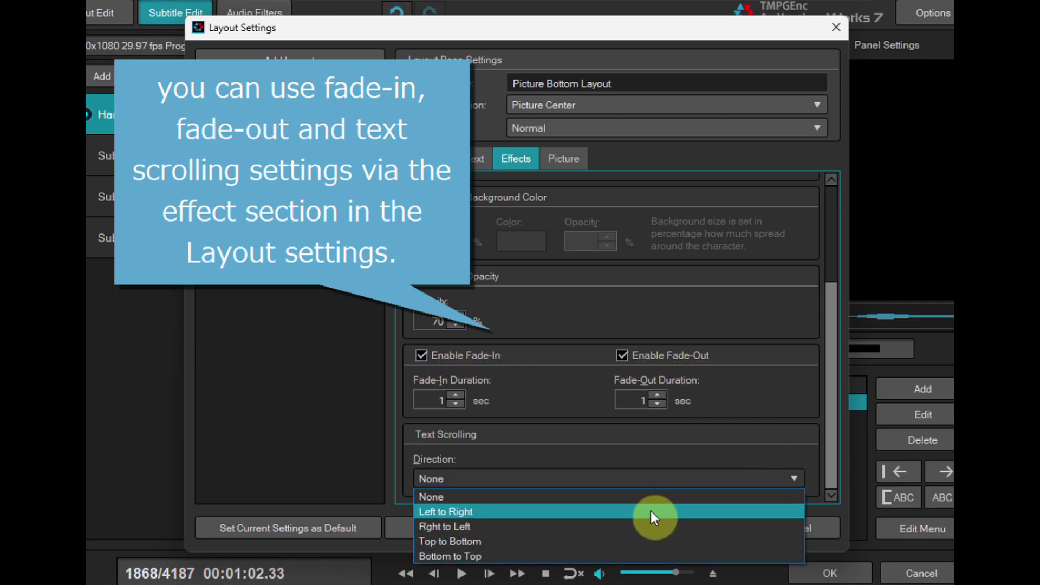
pyautogui.click(625, 526)
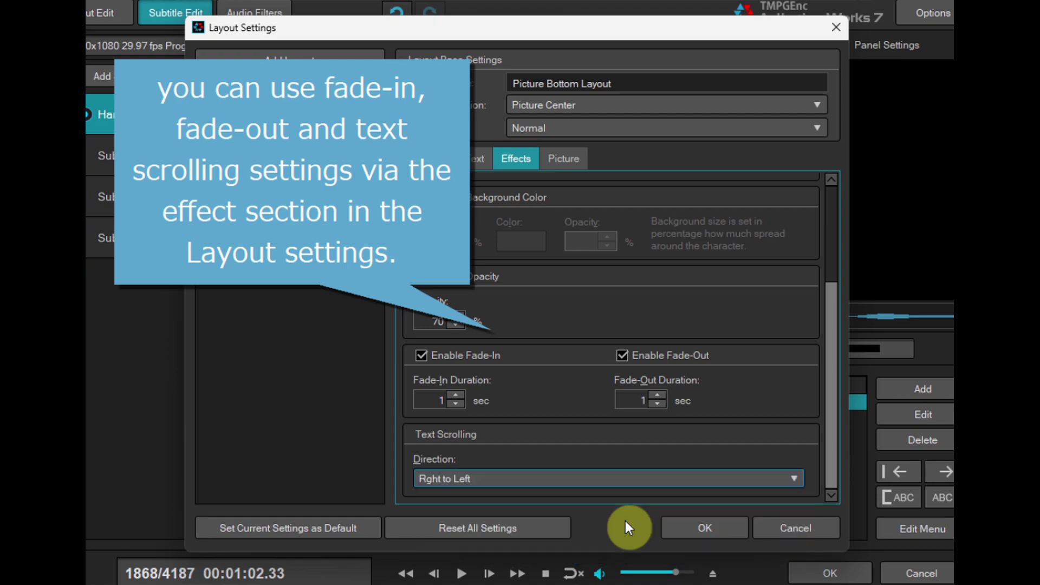
pyautogui.click(725, 524)
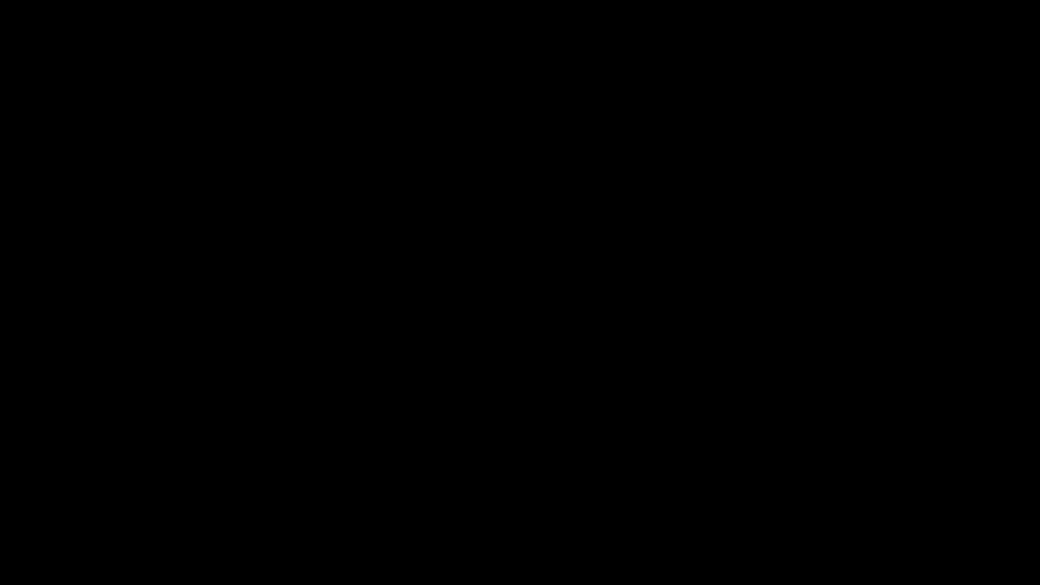
pyautogui.click(470, 559)
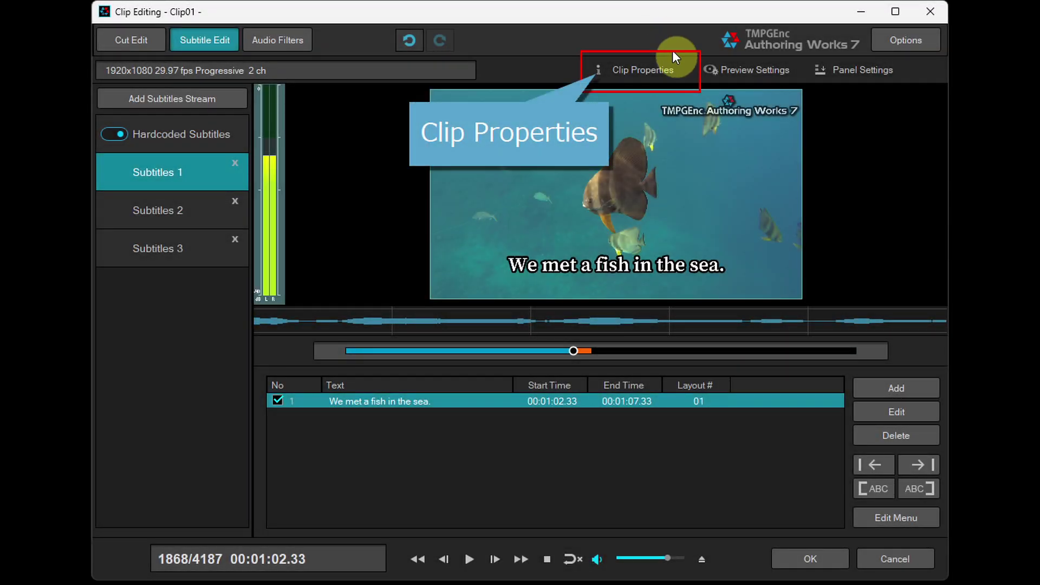
# Add a second and third audio stream in Clip Properties.
pyautogui.click(673, 63)
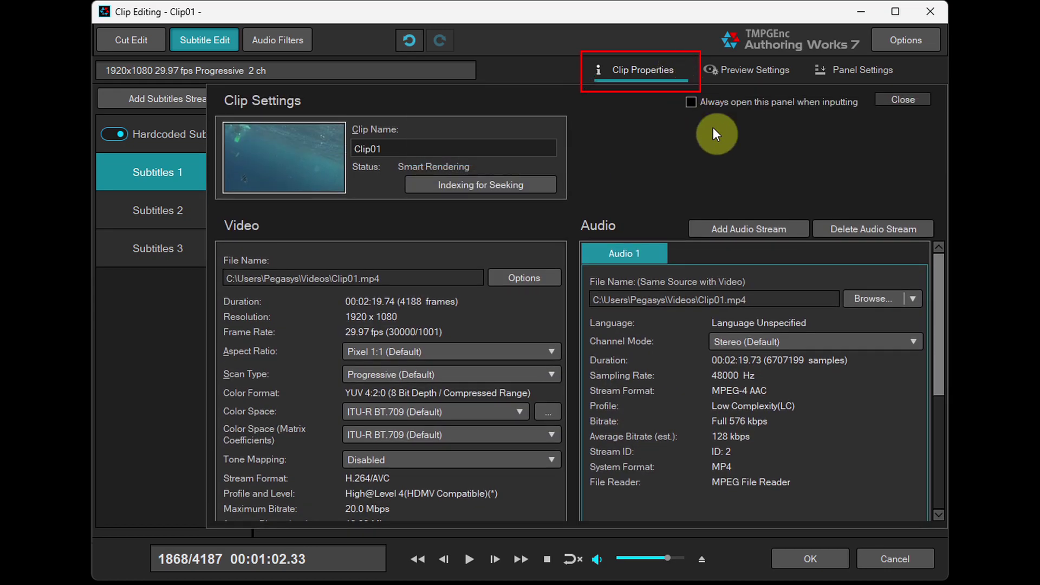
pyautogui.click(789, 225)
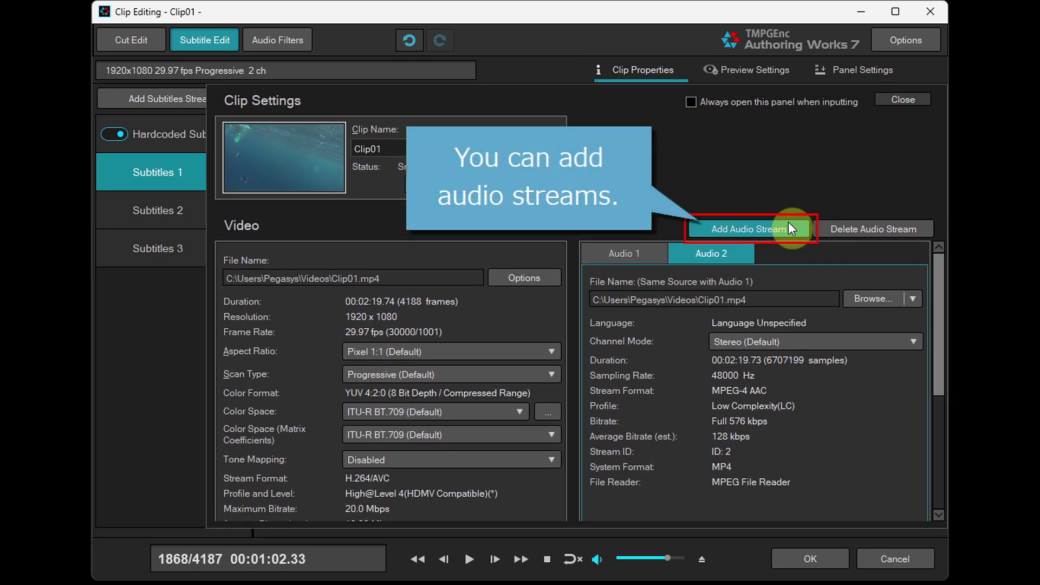
pyautogui.click(789, 227)
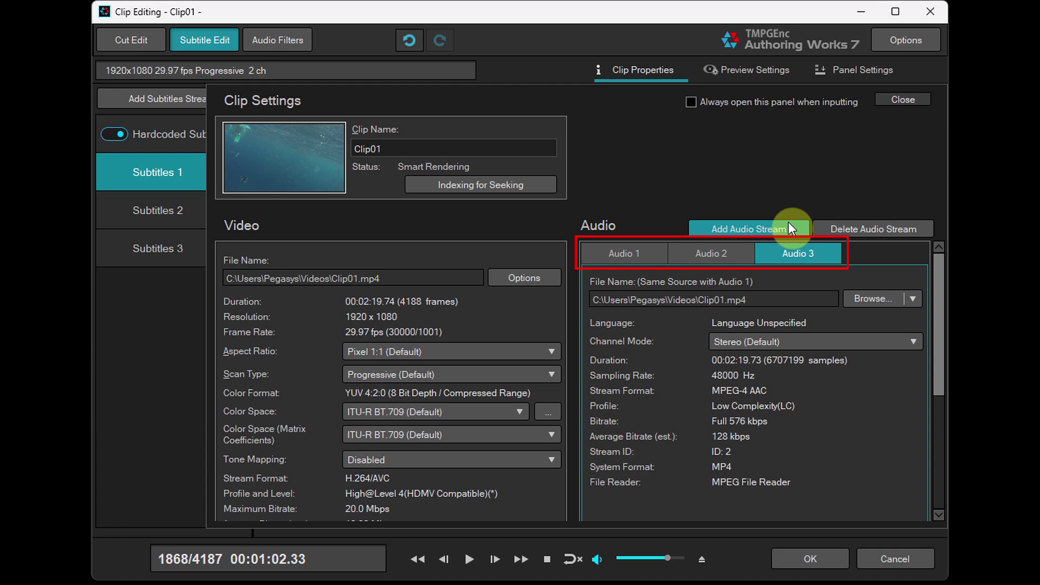
# Set the preview to Audio 1 with Subtitles 2, then switch to Subtitles 3.
pyautogui.click(791, 65)
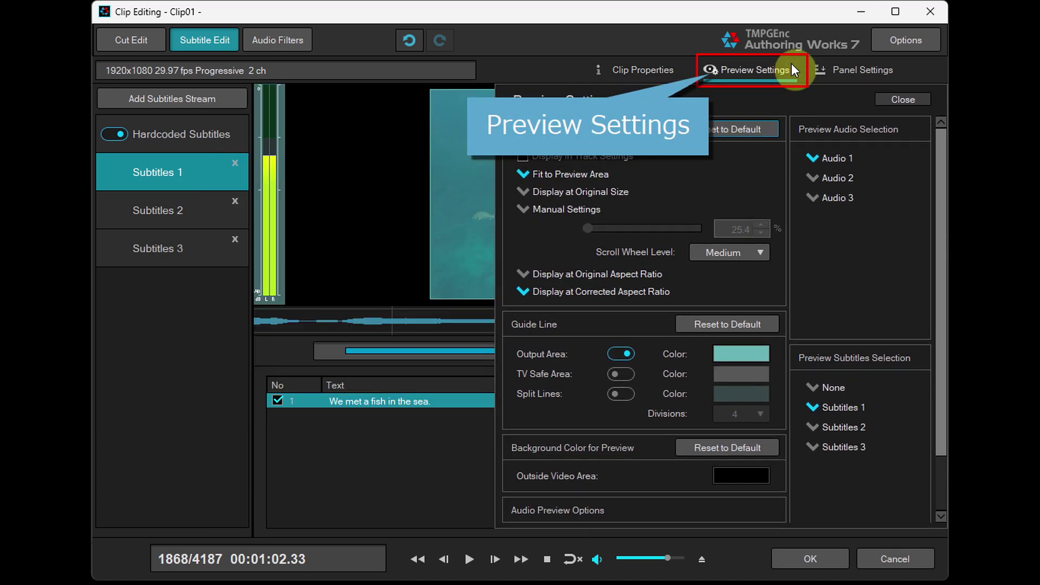
pyautogui.click(847, 157)
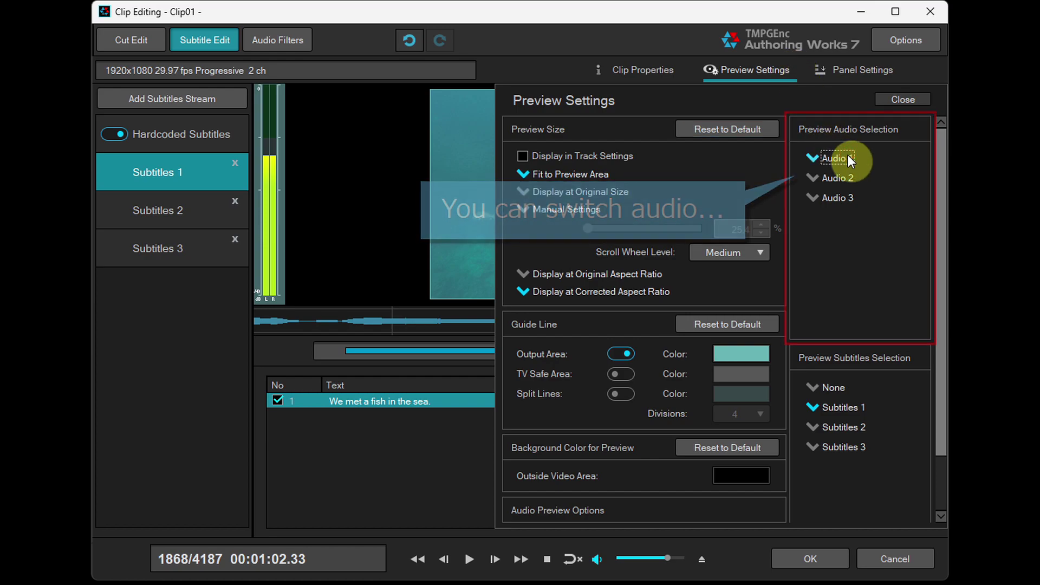
pyautogui.click(857, 427)
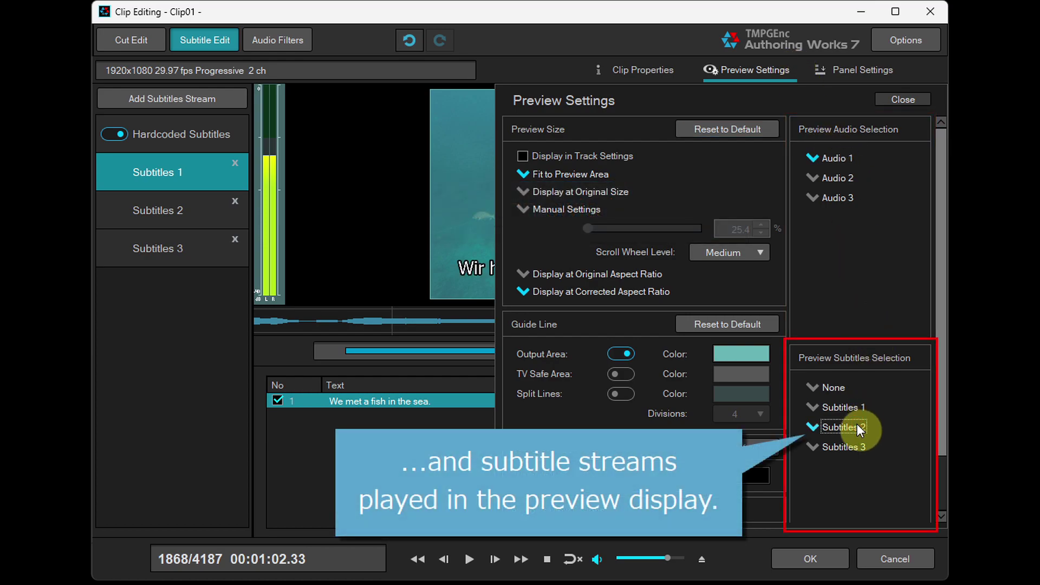
pyautogui.click(789, 64)
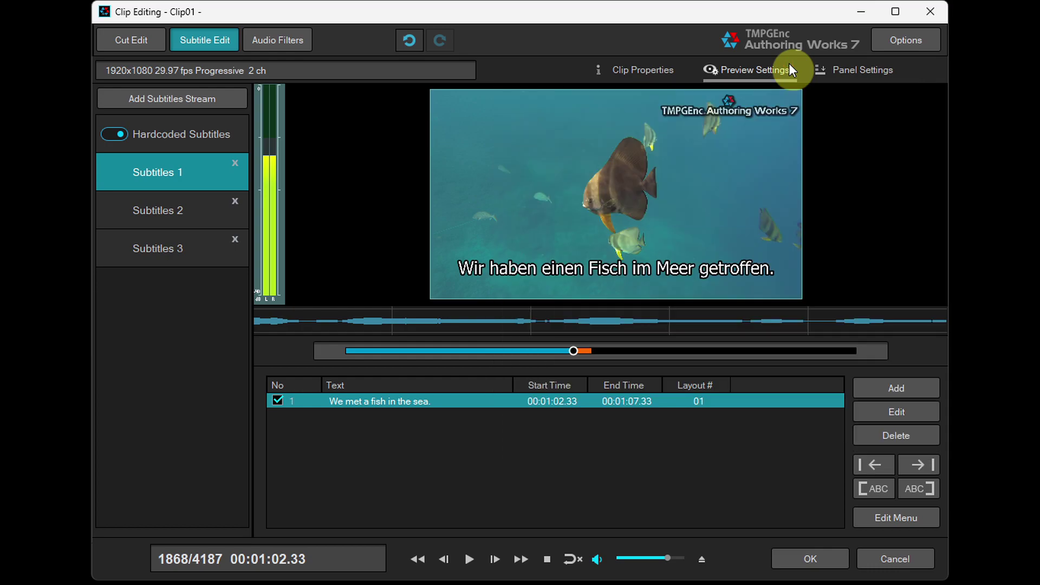
pyautogui.click(788, 65)
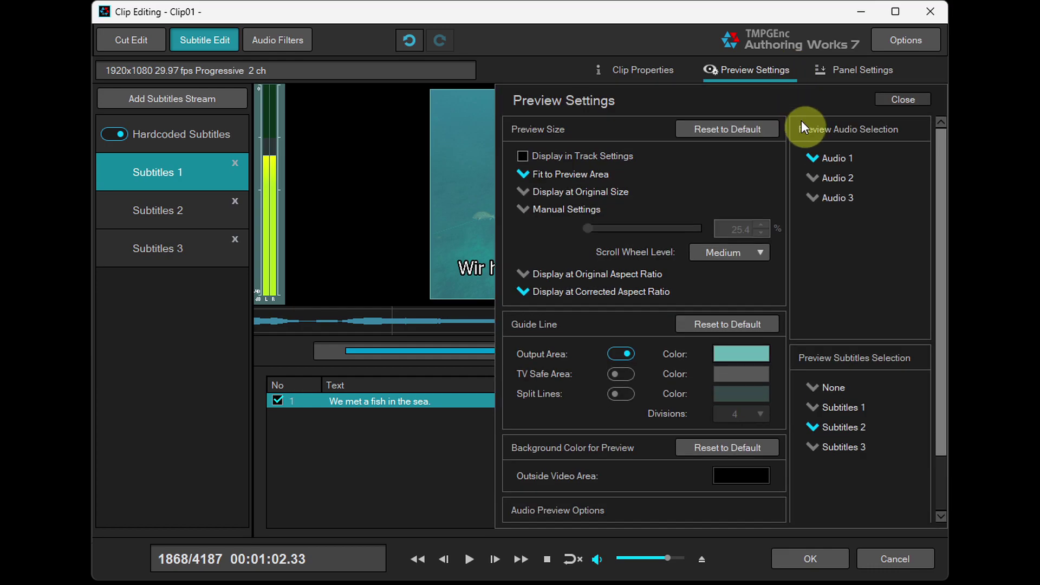
pyautogui.click(862, 444)
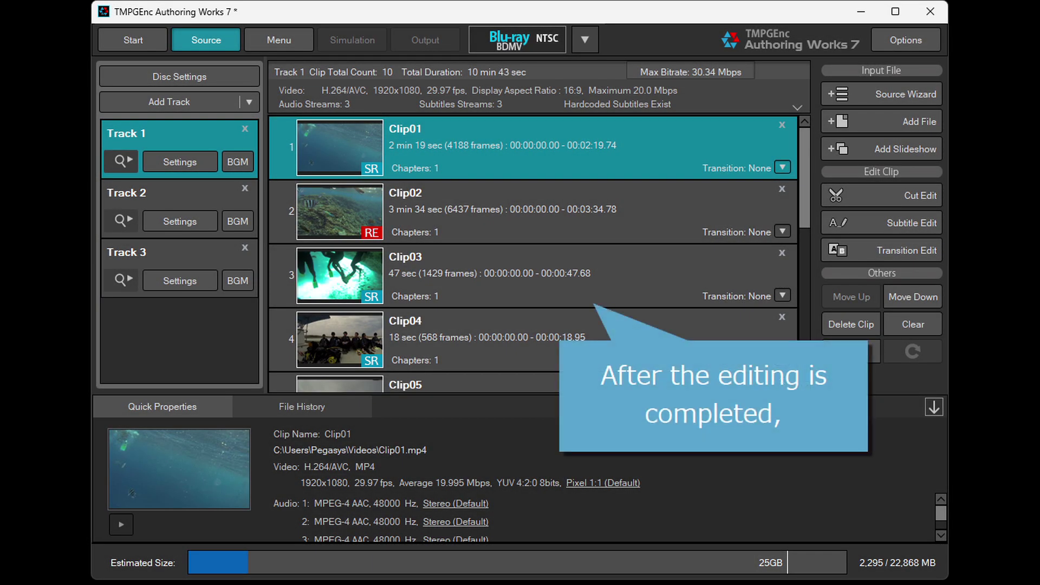
# Build a 16:9 menu from the Red Dogear template and open Track 1 Page 1.
pyautogui.click(293, 34)
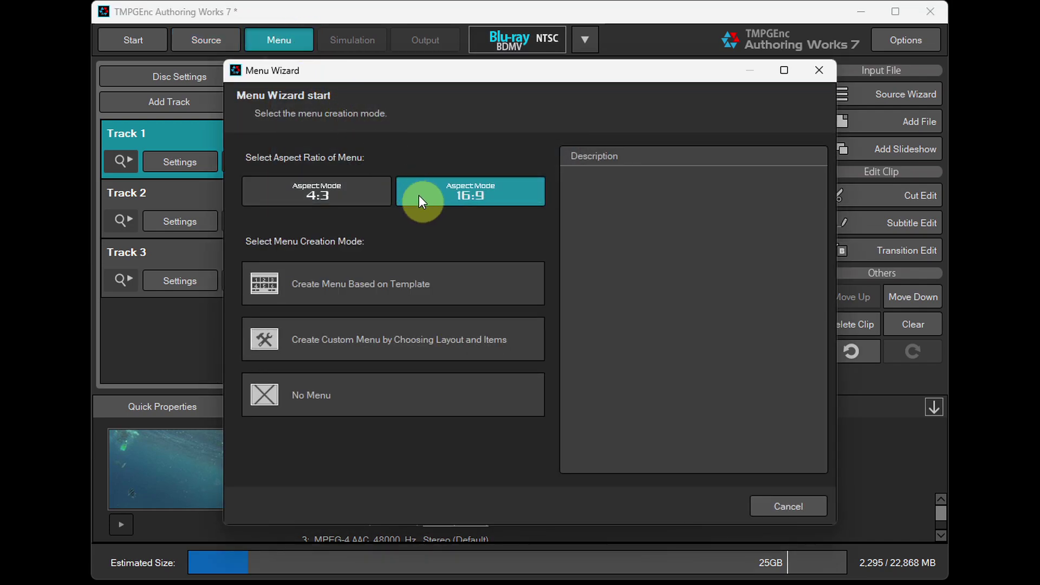
pyautogui.click(461, 281)
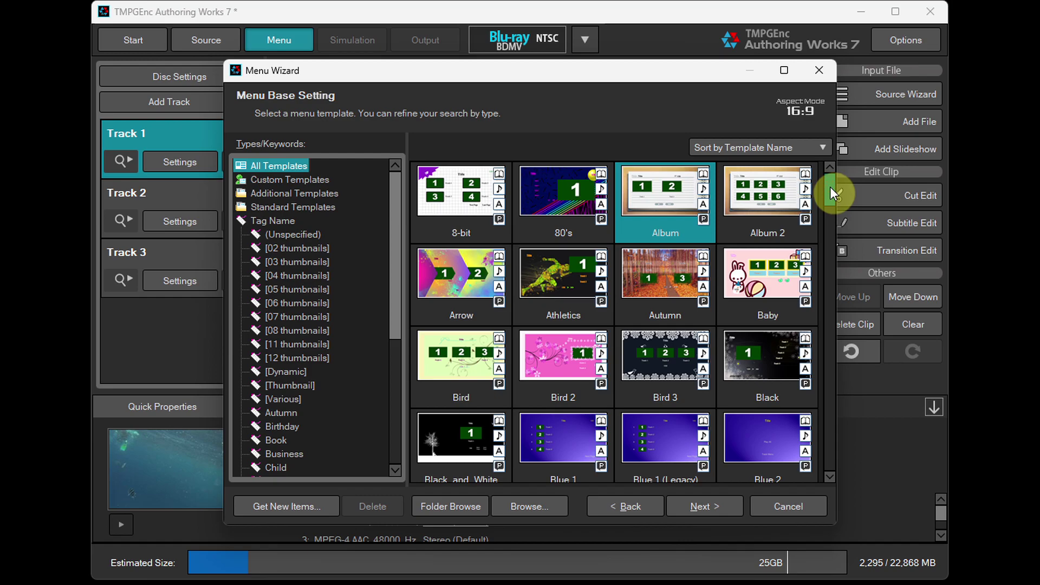
pyautogui.moveTo(830, 186); pyautogui.dragTo(831, 368)
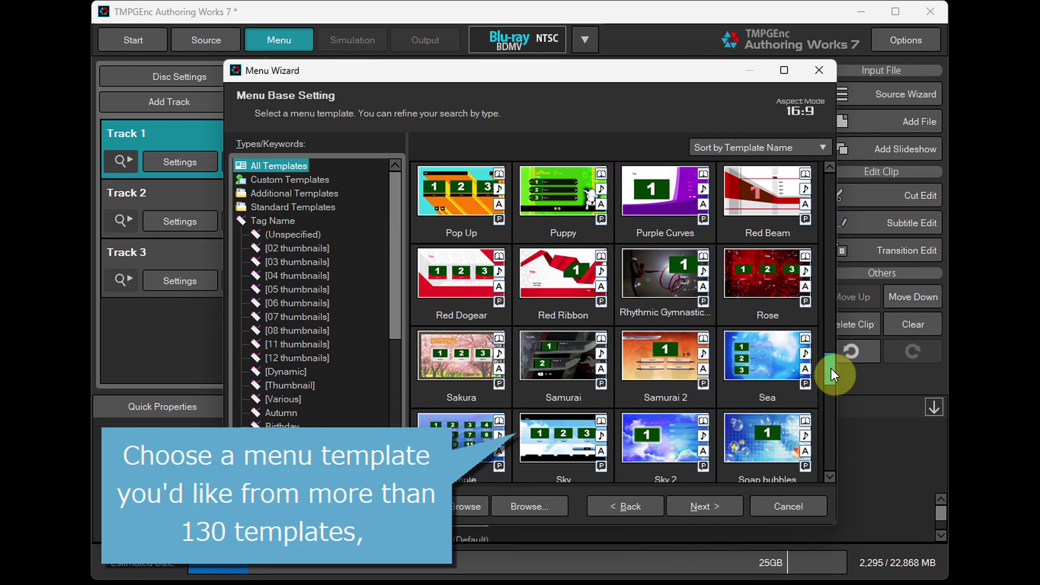
pyautogui.click(476, 288)
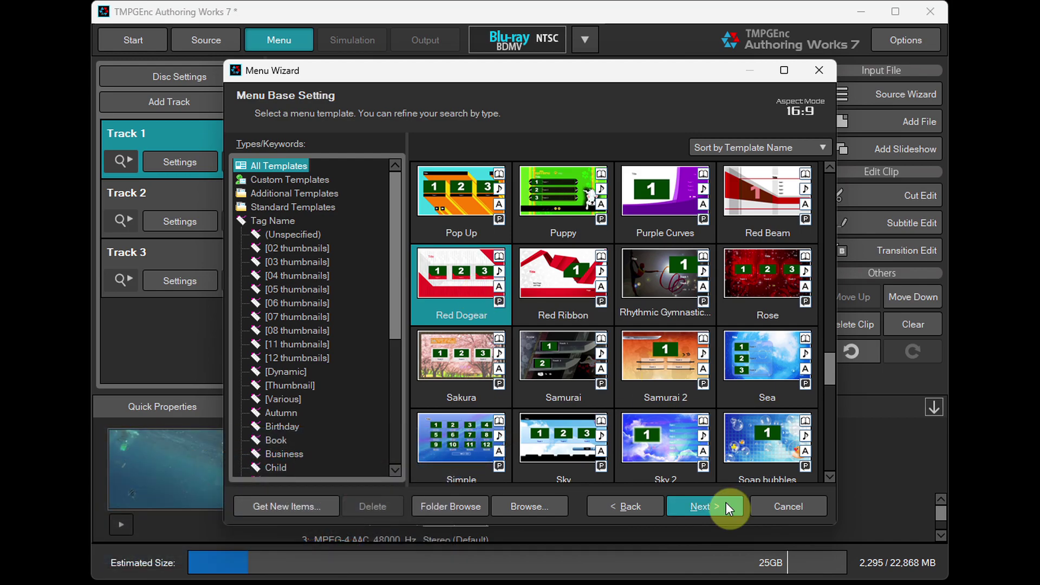
pyautogui.click(725, 504)
pyautogui.click(726, 504)
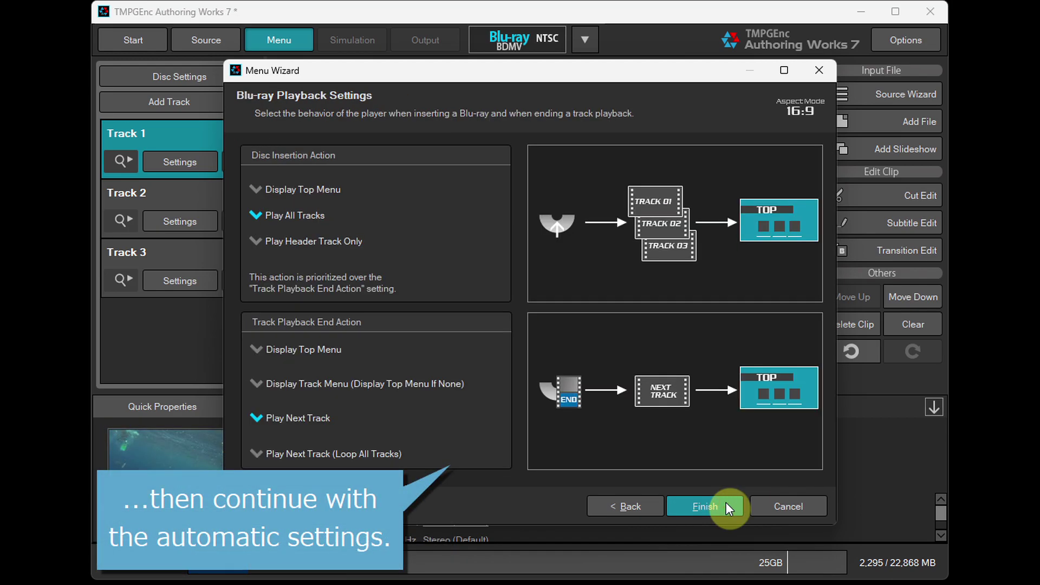
pyautogui.click(726, 507)
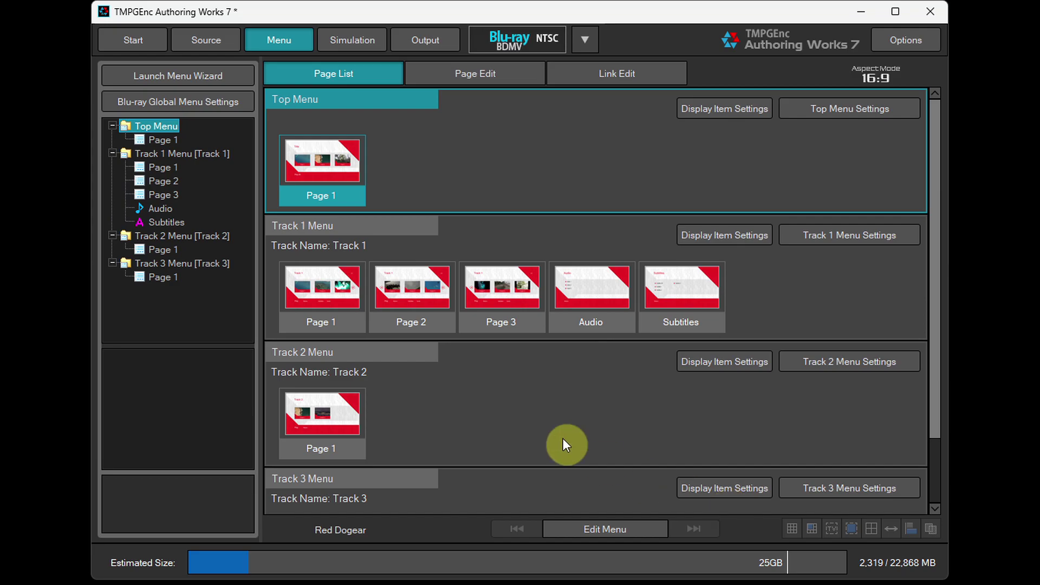
pyautogui.doubleClick(342, 277)
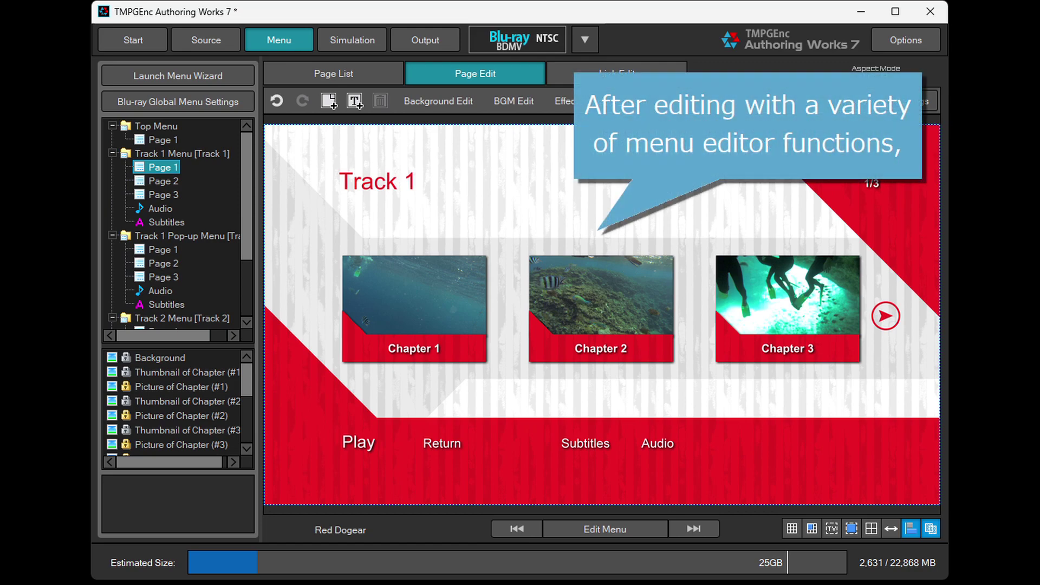
# Simulate the disc, open Track 1's chapter menu, try Subtitles, then return.
pyautogui.click(378, 36)
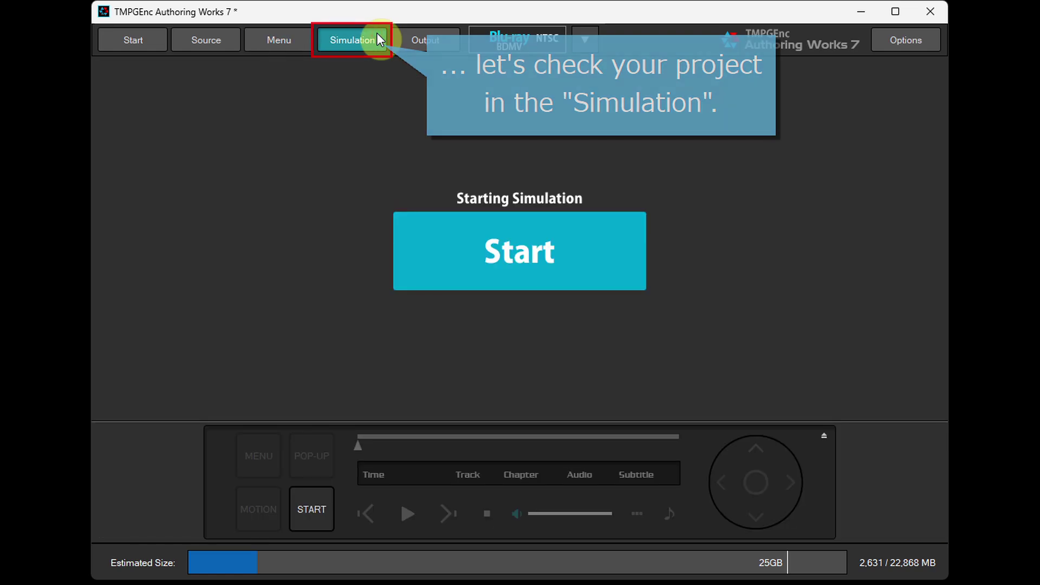
pyautogui.click(615, 274)
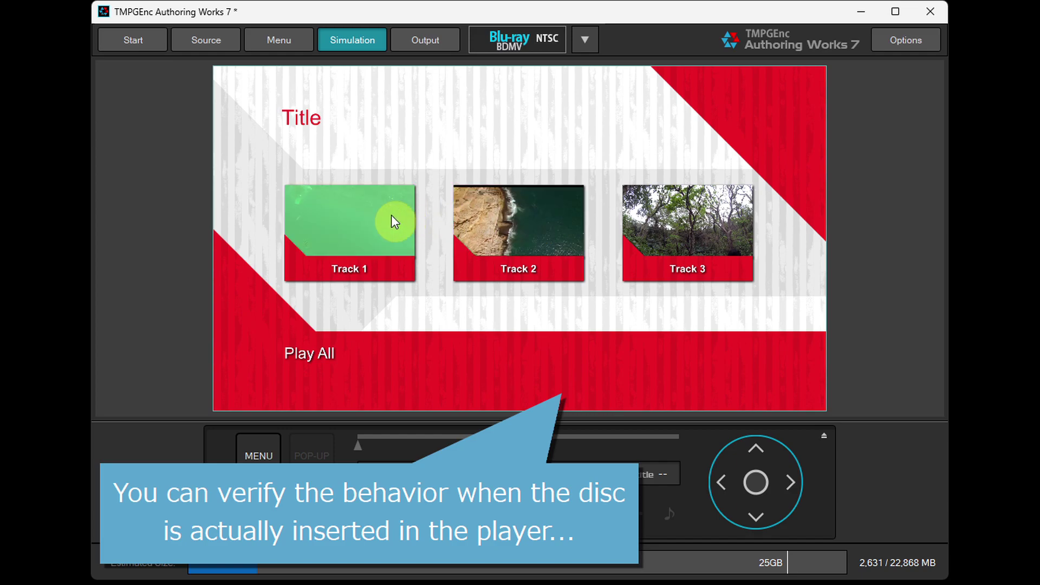
pyautogui.click(367, 219)
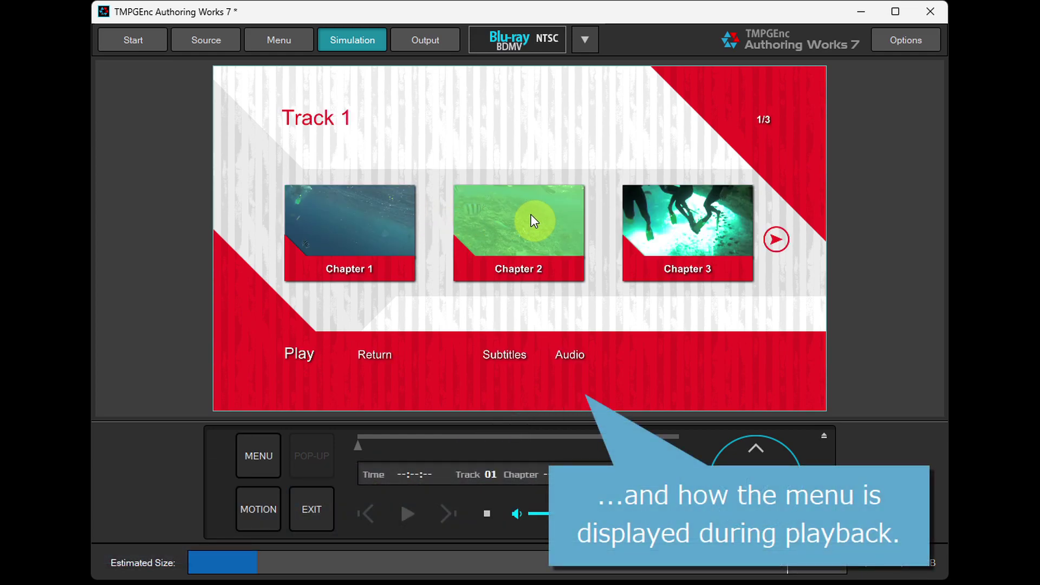
pyautogui.click(521, 356)
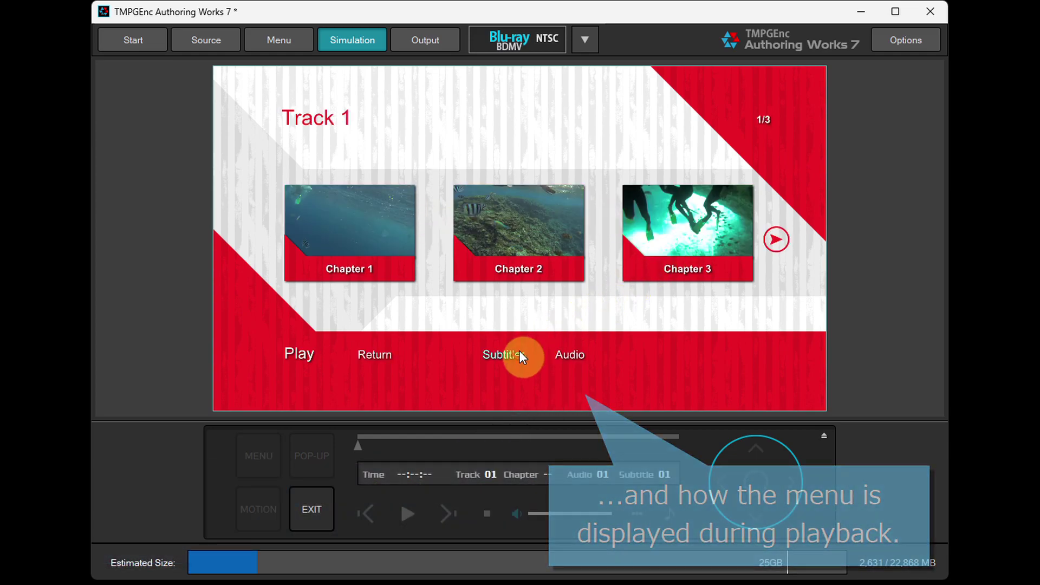
pyautogui.click(314, 353)
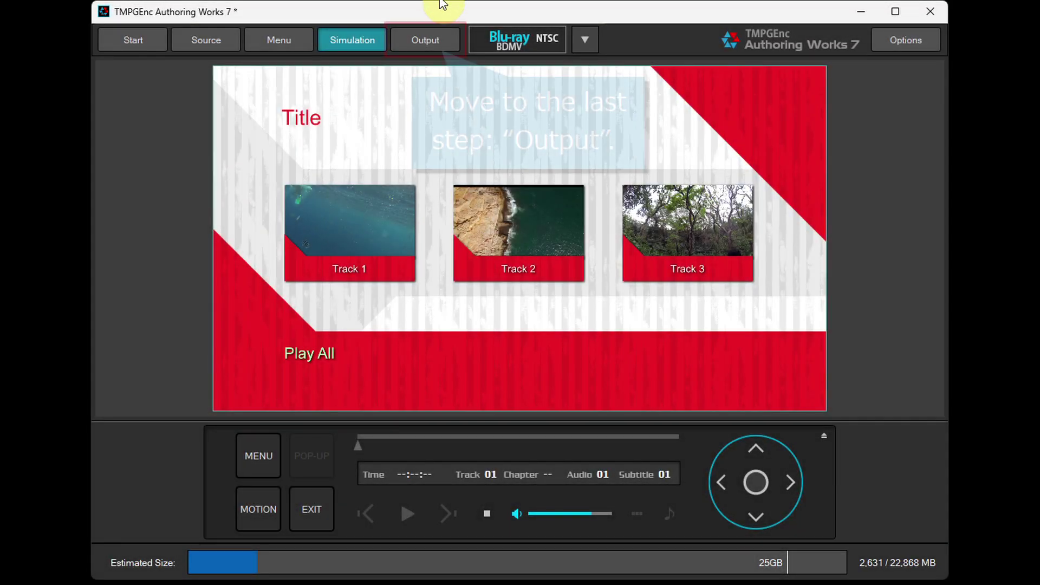
# Turn on burning to Blu-ray disc after output, accept the drive and media settings, and start output.
pyautogui.click(444, 34)
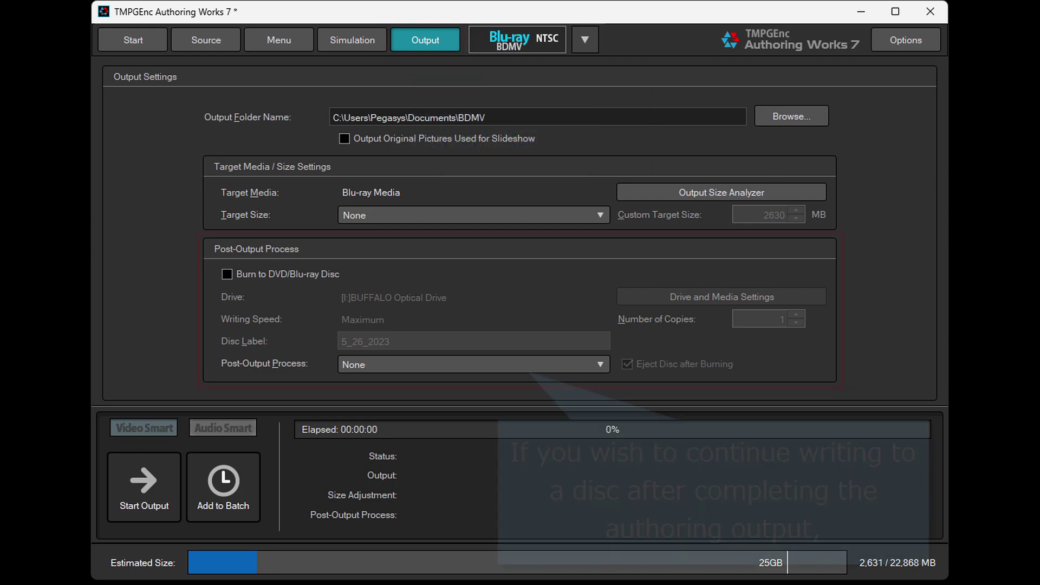
pyautogui.click(226, 274)
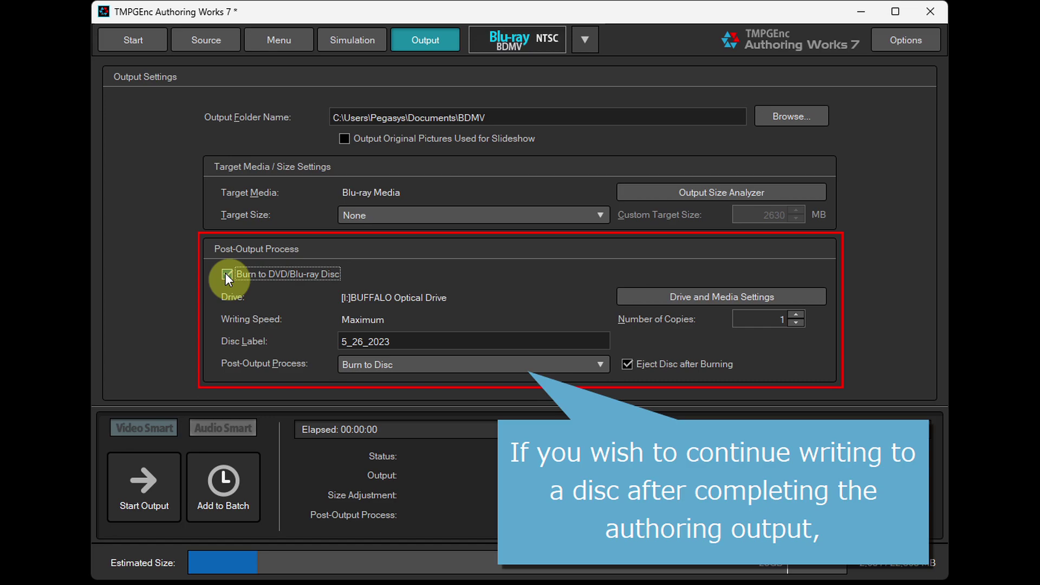
pyautogui.click(794, 297)
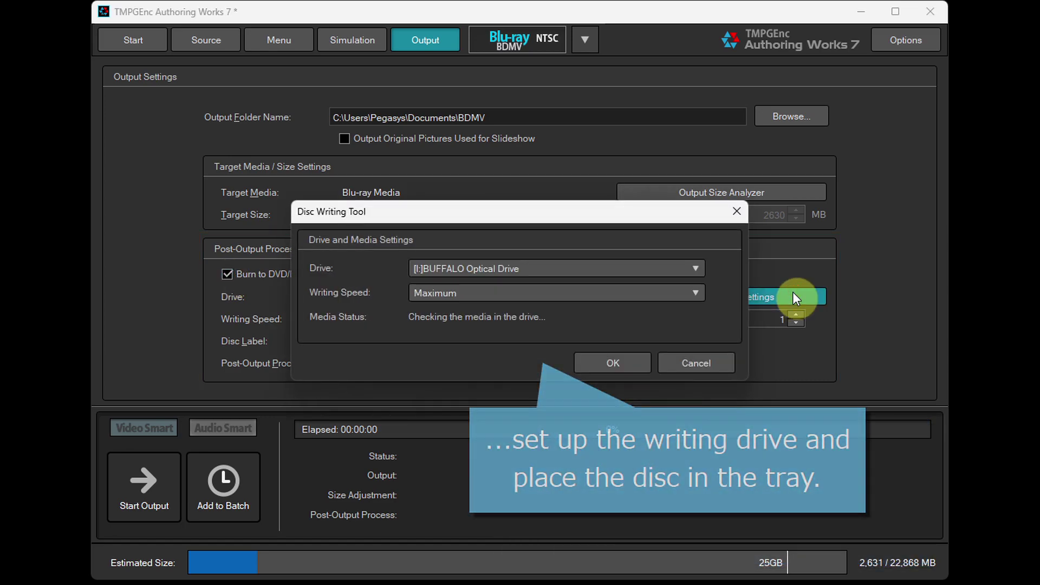
pyautogui.click(629, 358)
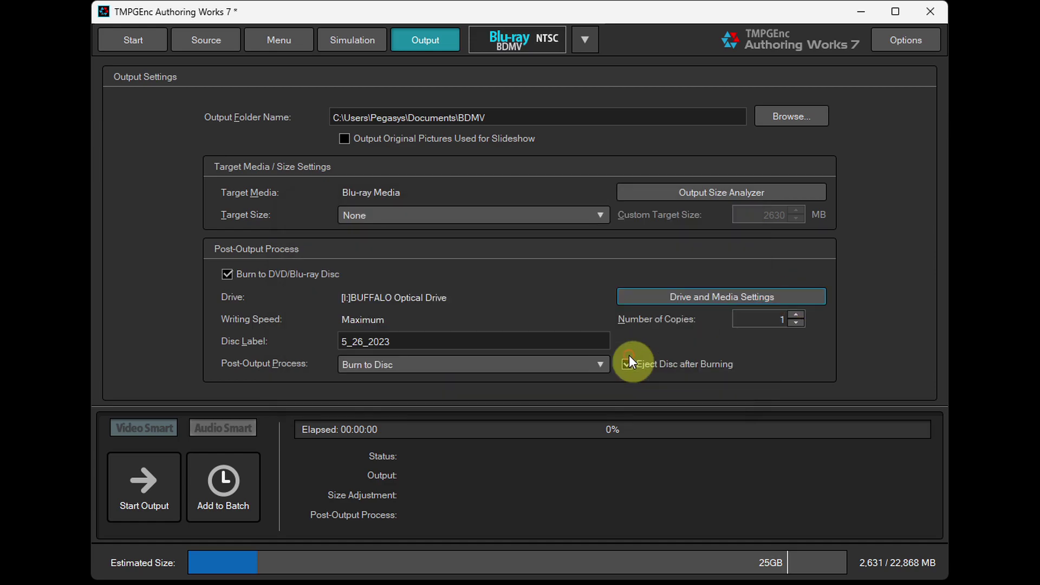
pyautogui.click(161, 481)
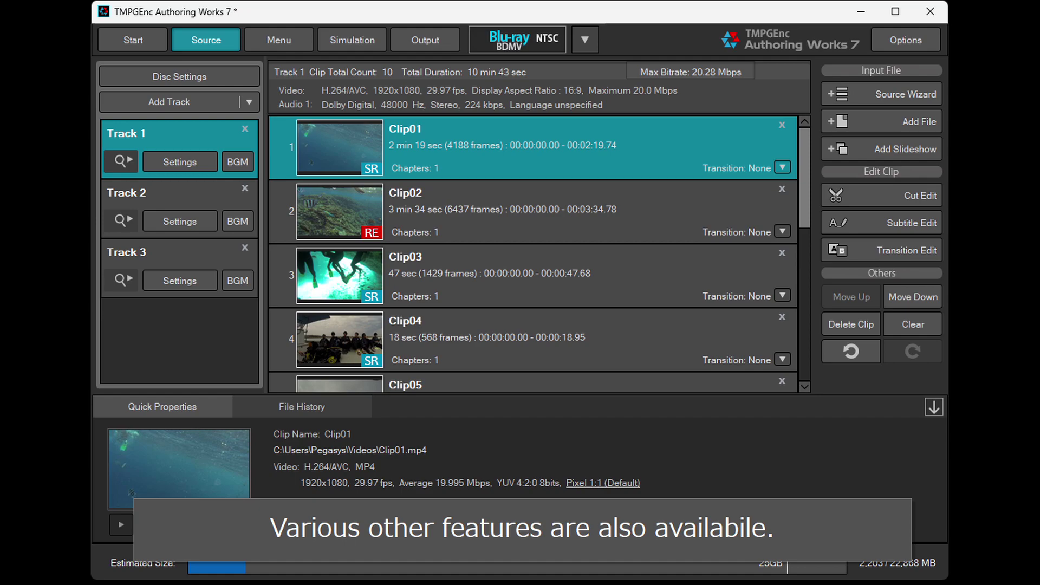
# Convert the project's output format to DVD-Video.
pyautogui.click(584, 37)
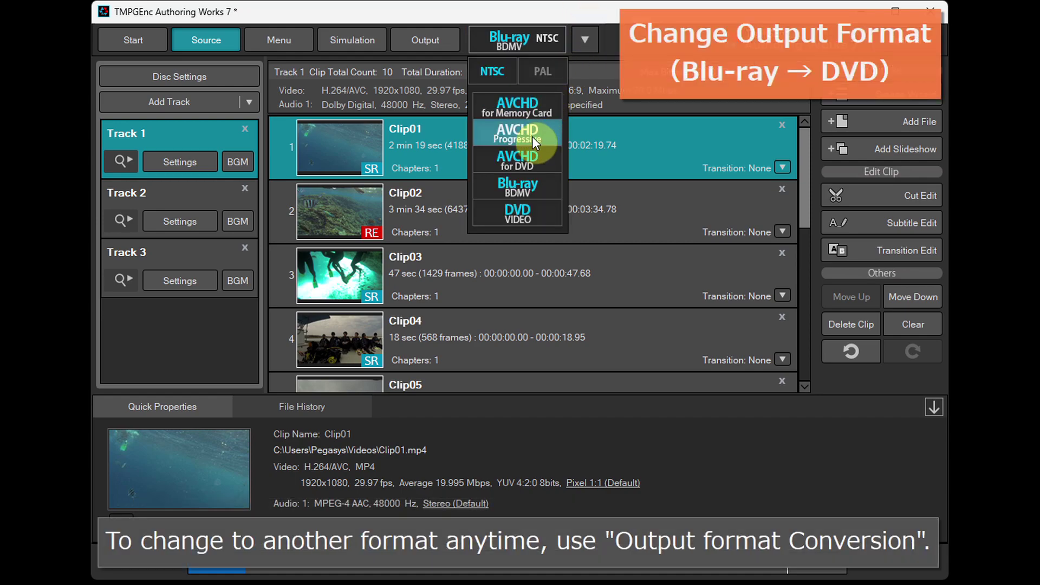
pyautogui.click(531, 208)
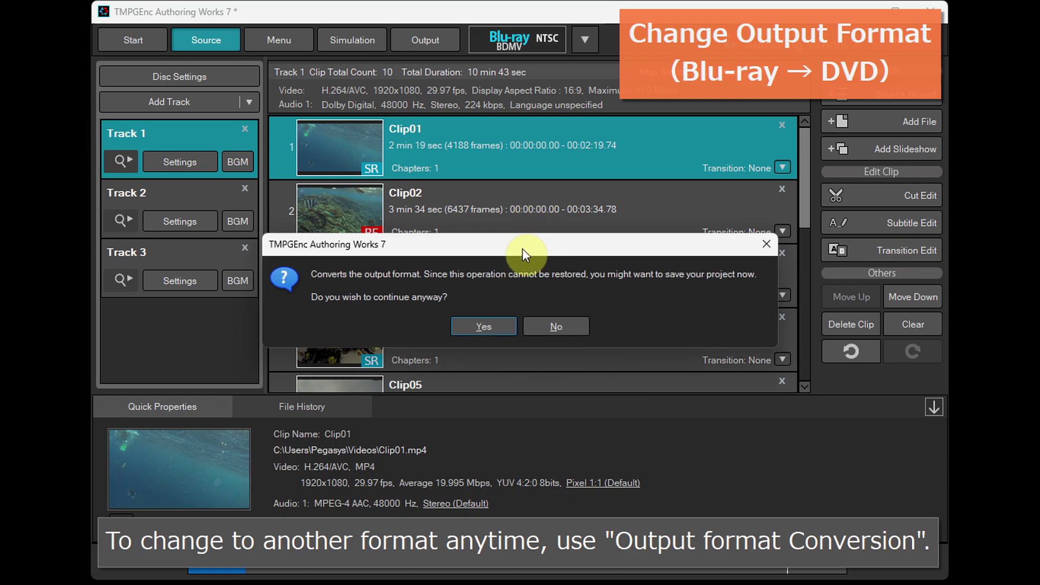
pyautogui.click(497, 324)
pyautogui.click(674, 485)
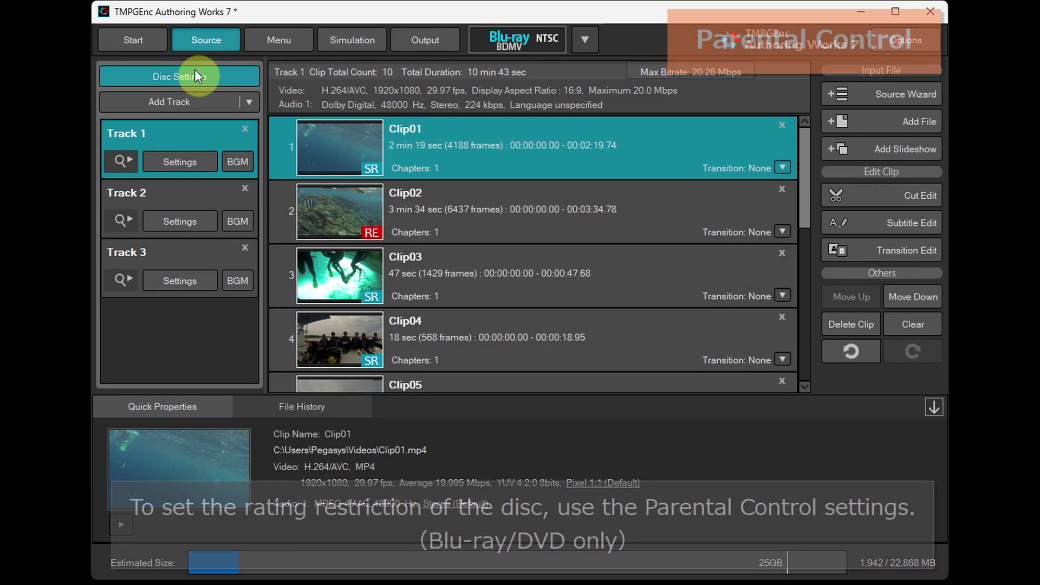
# Enable parental control in the disc settings and add a First Play track.
pyautogui.click(216, 71)
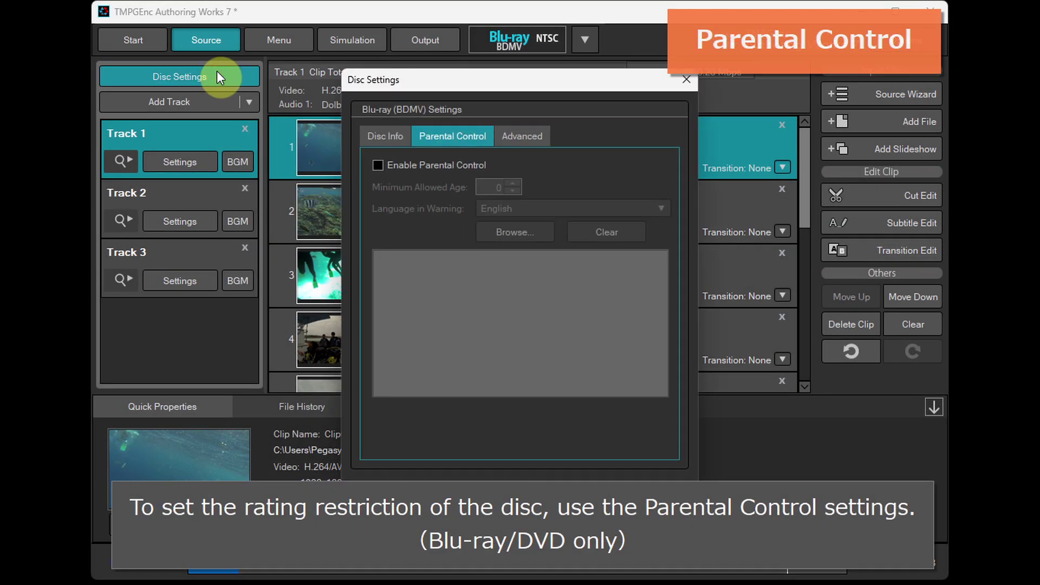
pyautogui.click(378, 165)
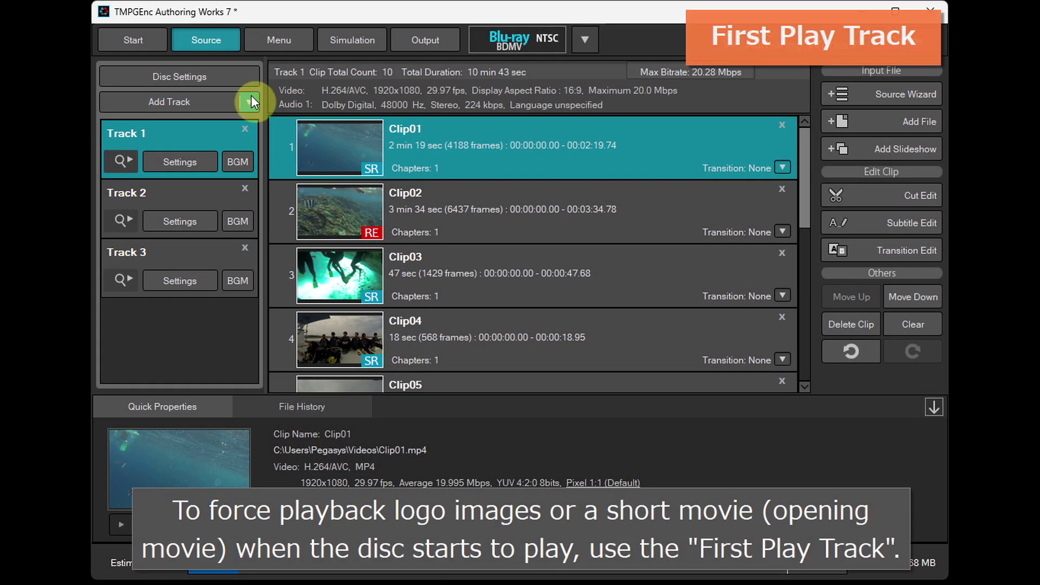
pyautogui.click(252, 98)
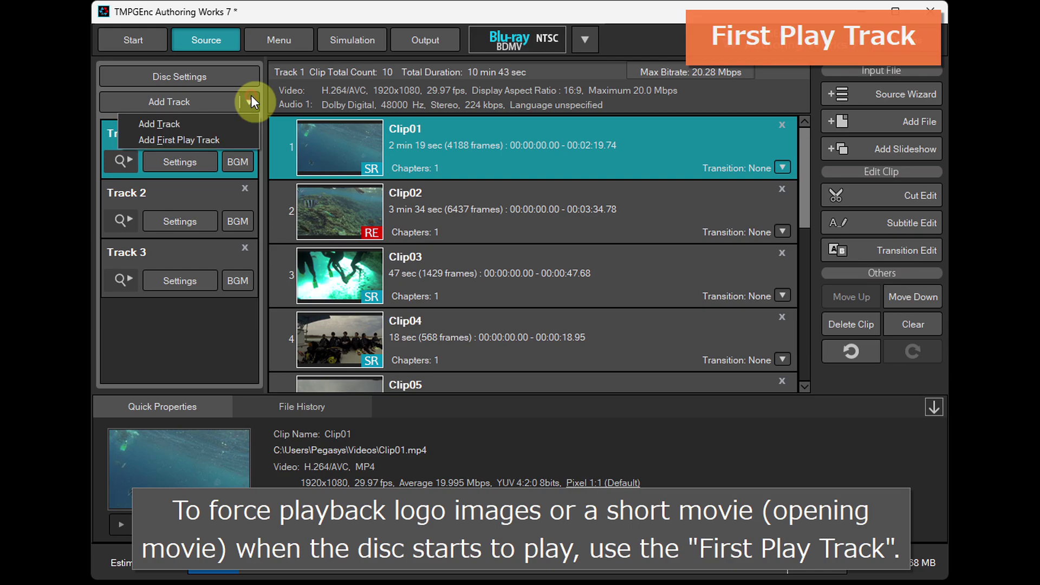
pyautogui.click(225, 137)
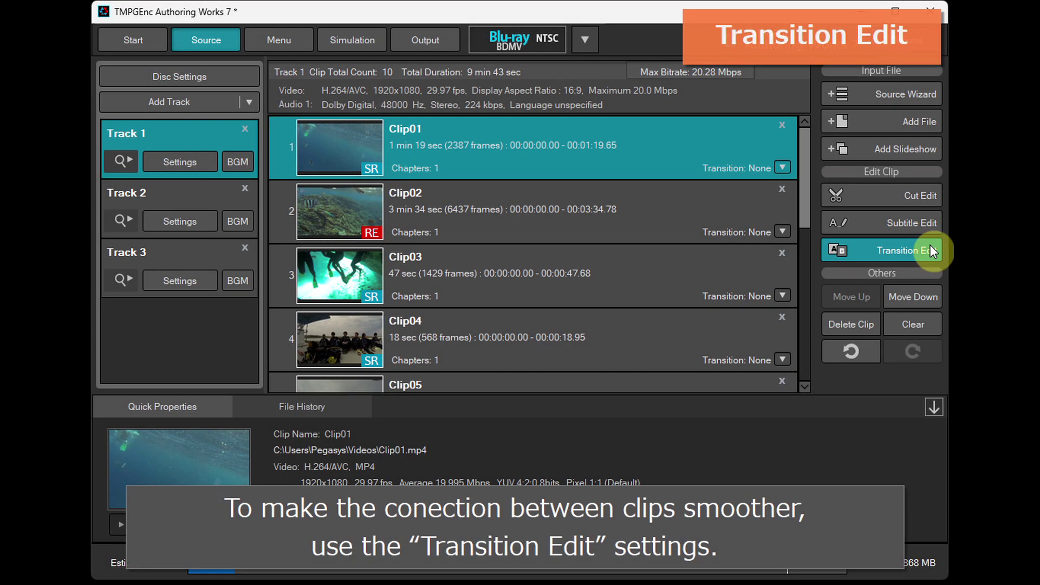
# Choose the Slide In (Right) transition for Track 1.
pyautogui.click(931, 247)
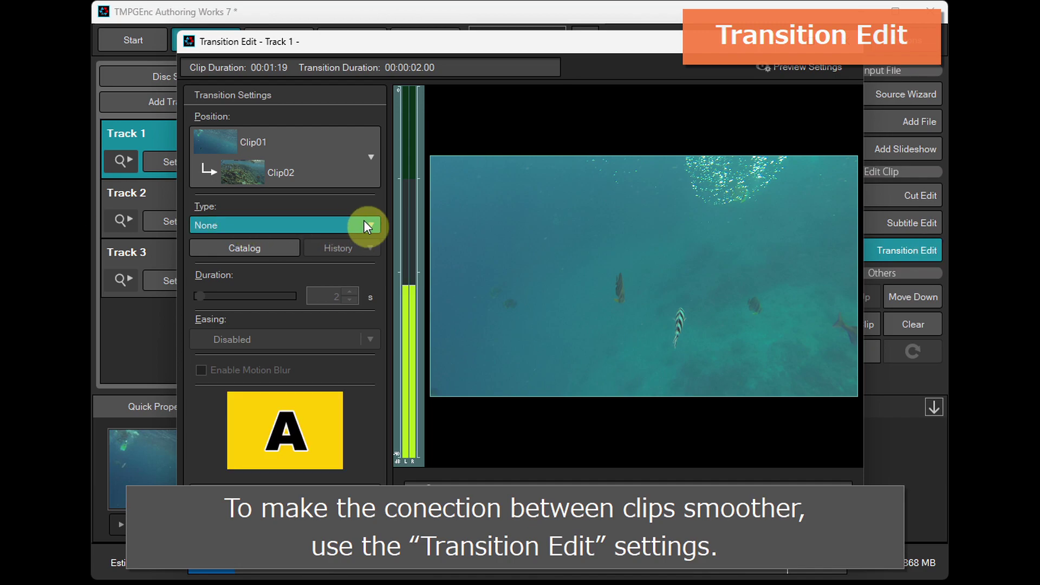
pyautogui.click(365, 223)
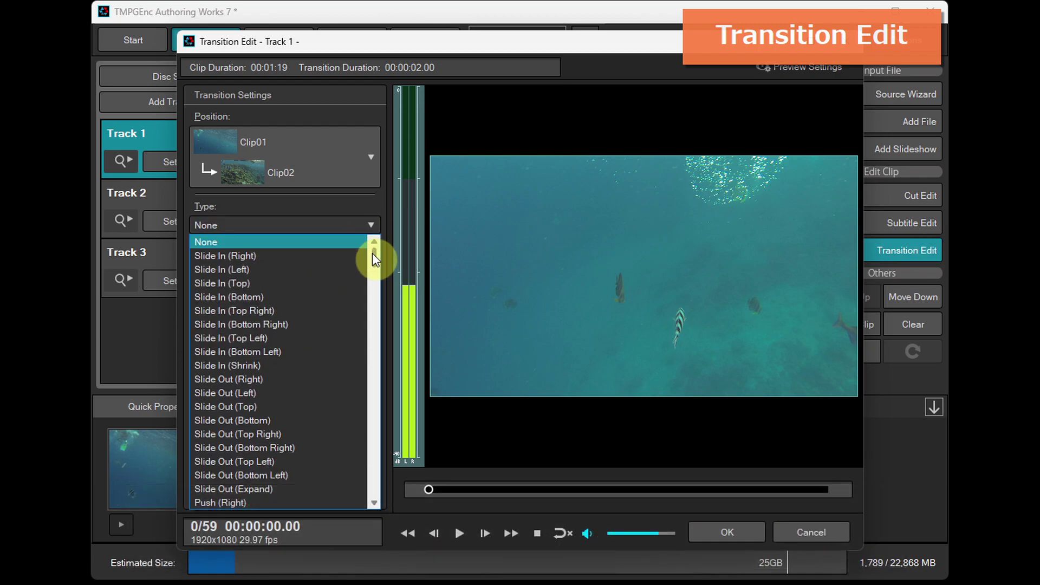
pyautogui.moveTo(373, 253)
pyautogui.mouseDown()
pyautogui.moveTo(374, 329)
pyautogui.moveTo(375, 246)
pyautogui.mouseUp()
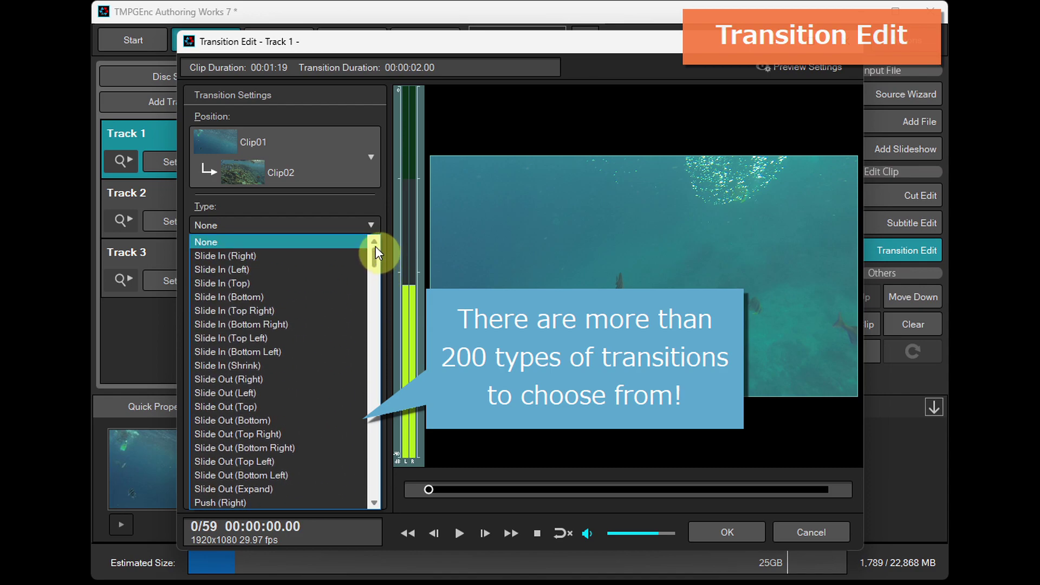
pyautogui.click(287, 251)
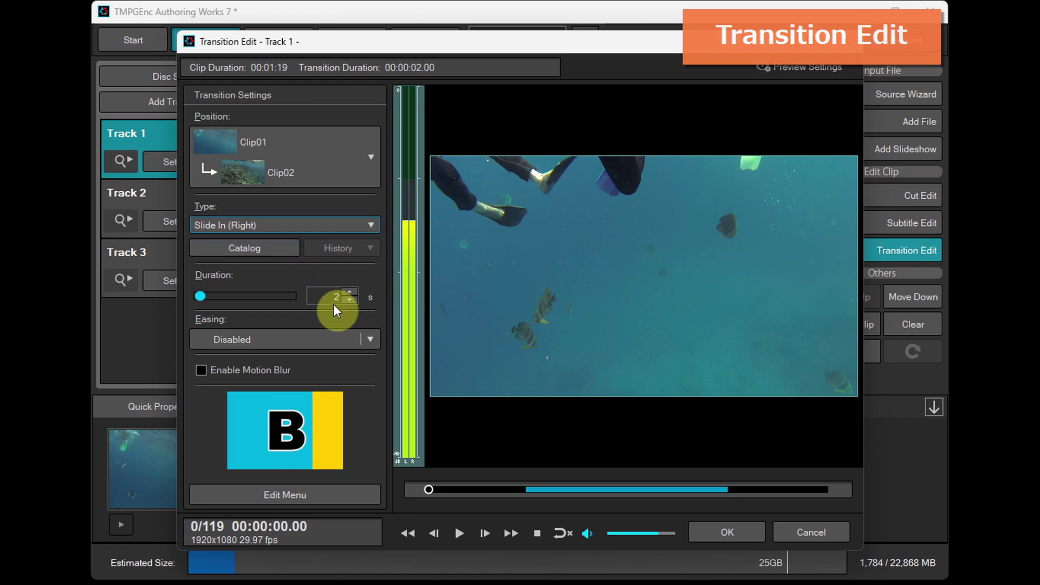
# Try Bounce and Elastic easing, settle on Sine In, and apply transitions randomly to all clips.
pyautogui.click(340, 331)
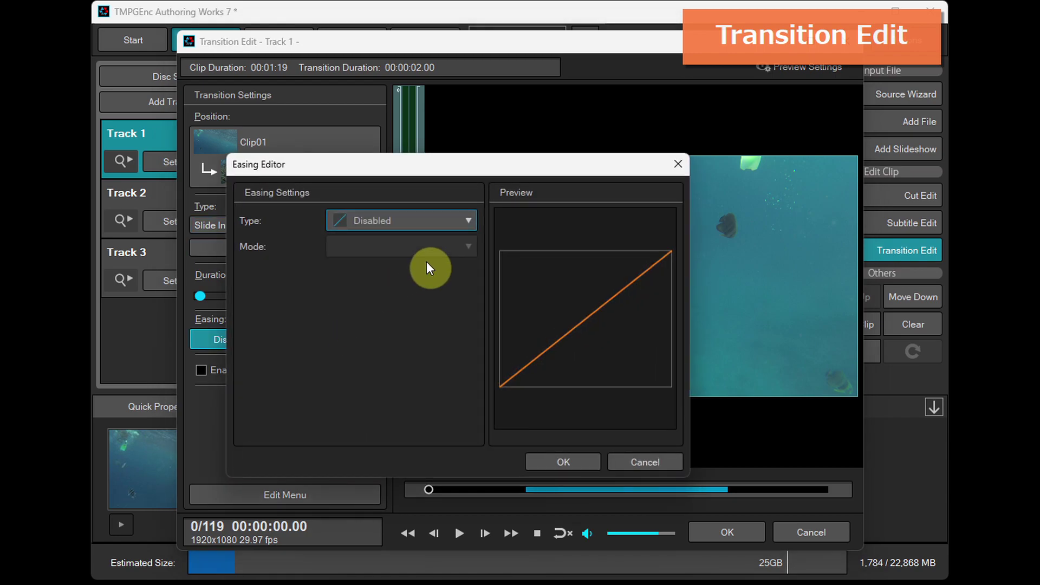
pyautogui.click(463, 220)
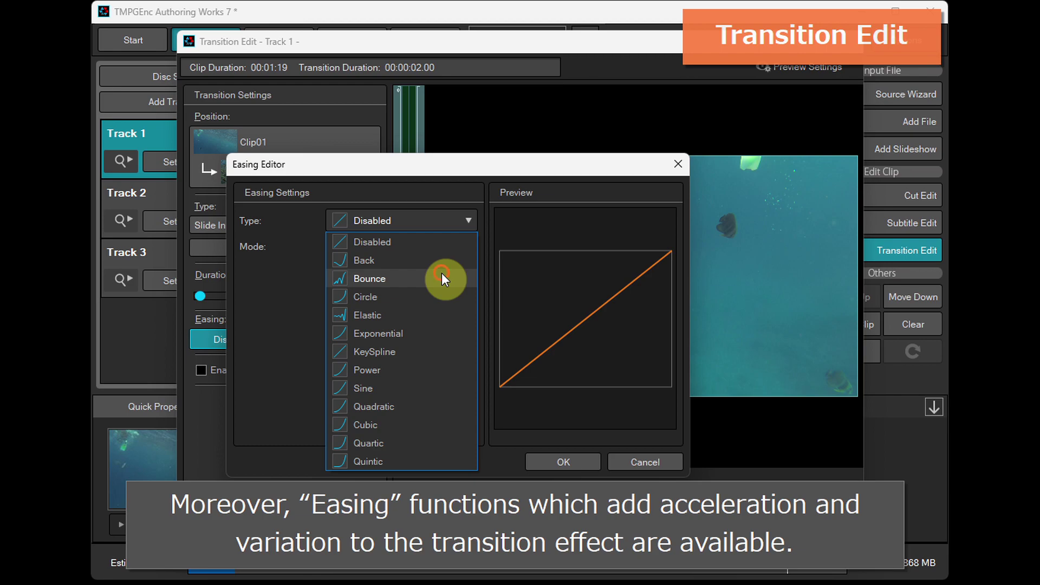
pyautogui.click(441, 272)
pyautogui.click(467, 220)
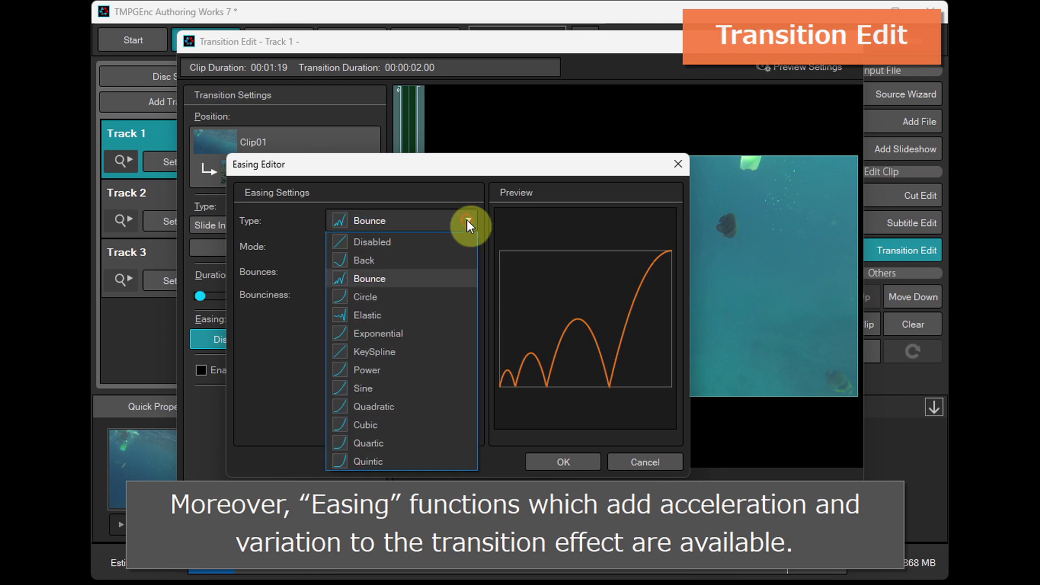
pyautogui.click(424, 311)
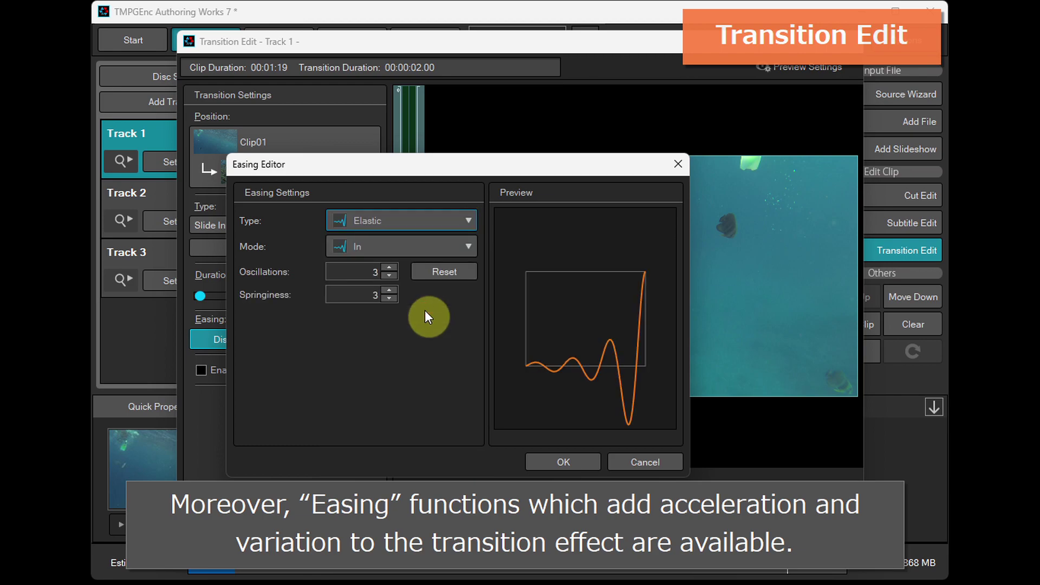
pyautogui.click(466, 219)
pyautogui.click(410, 388)
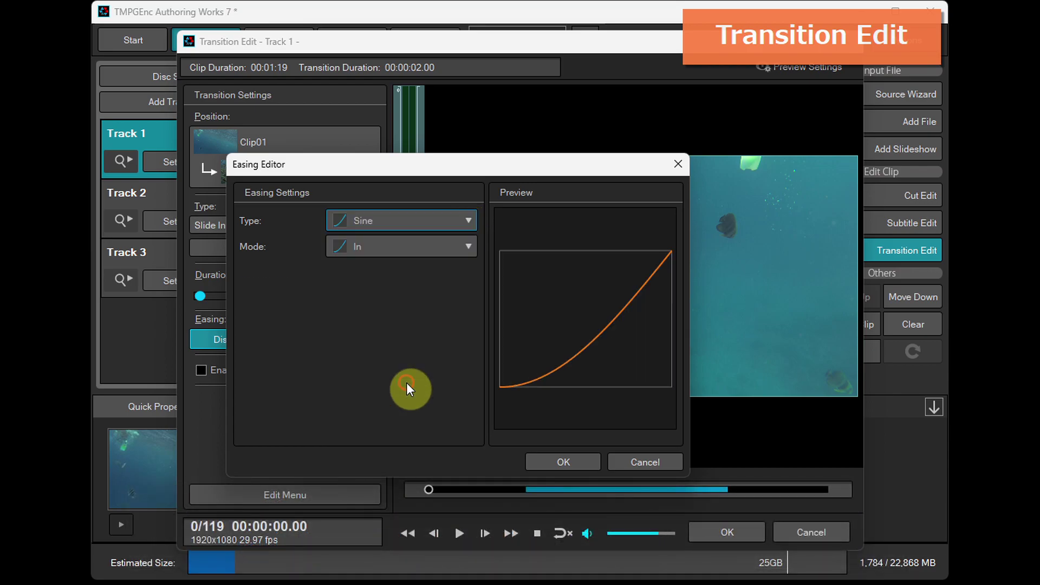
pyautogui.click(586, 456)
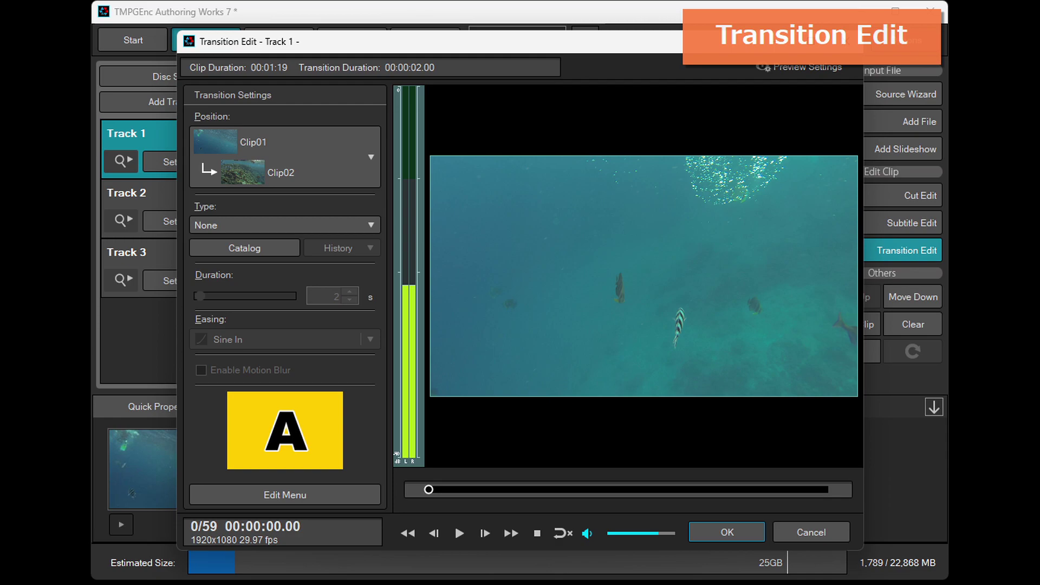
pyautogui.click(321, 495)
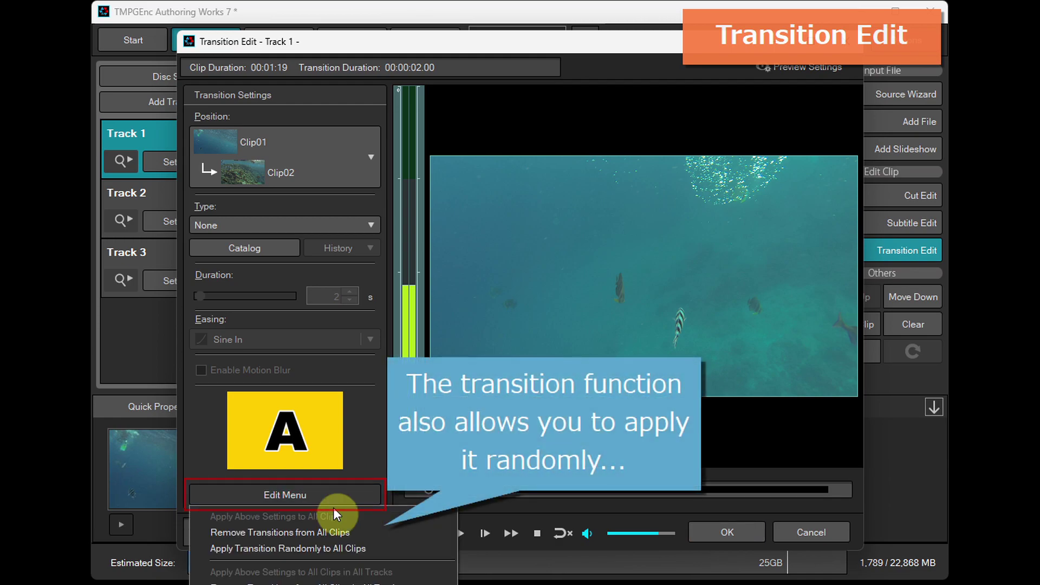
pyautogui.click(354, 543)
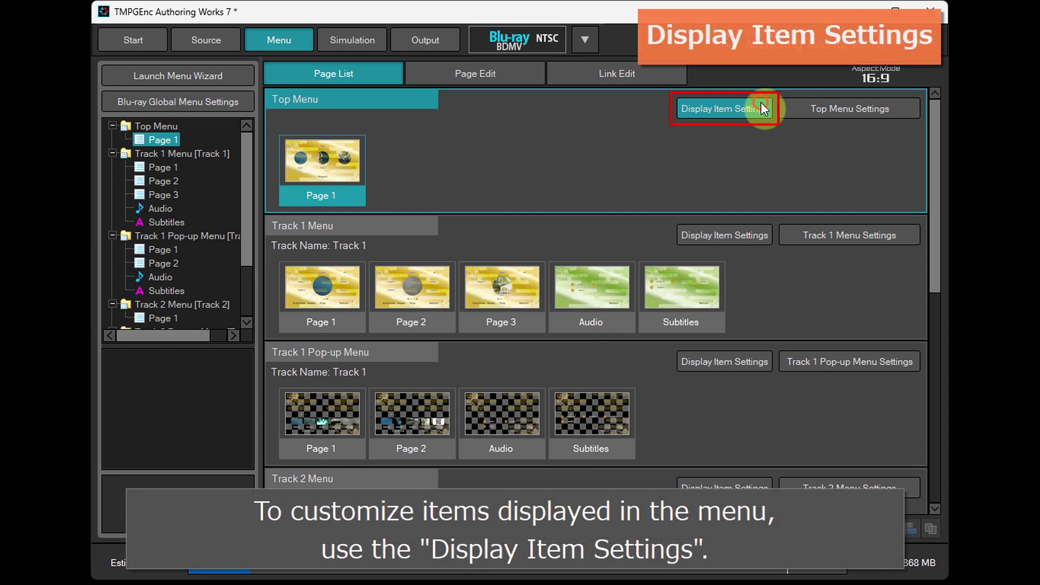
# Enable custom display items for the top menu and add a Track Display Branch.
pyautogui.click(762, 104)
pyautogui.click(272, 121)
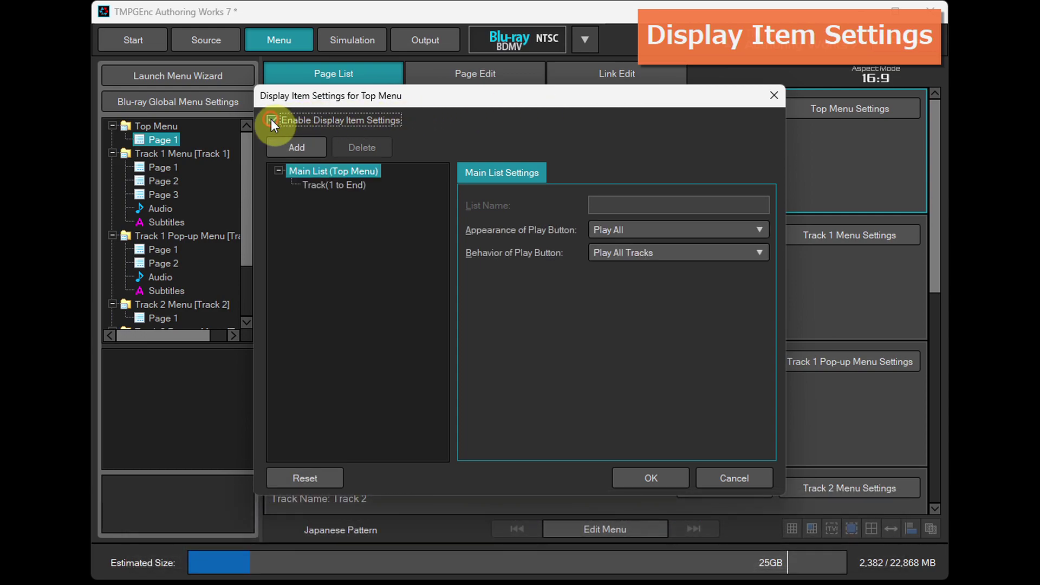
pyautogui.click(314, 144)
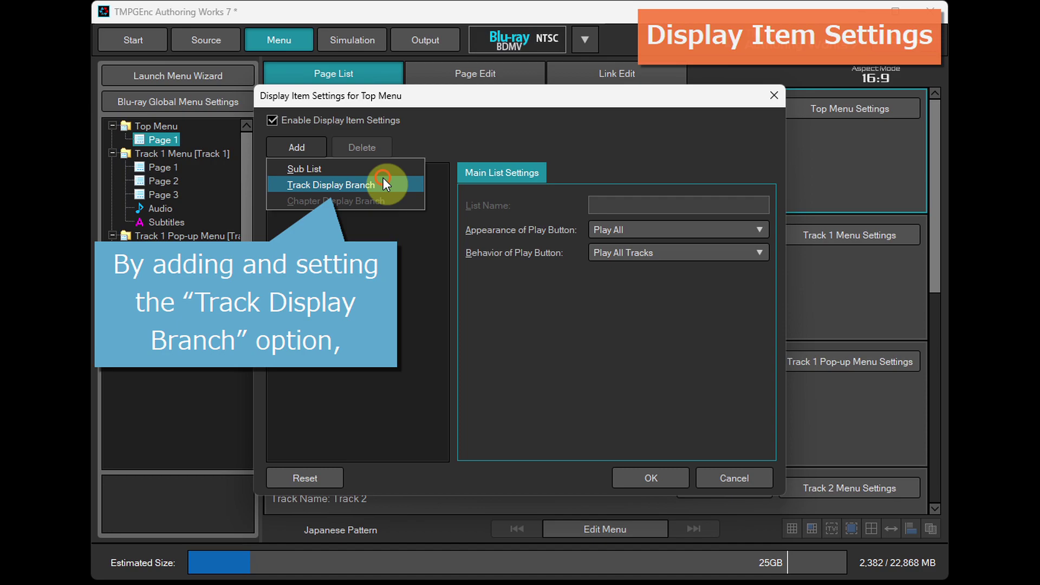
pyautogui.click(383, 184)
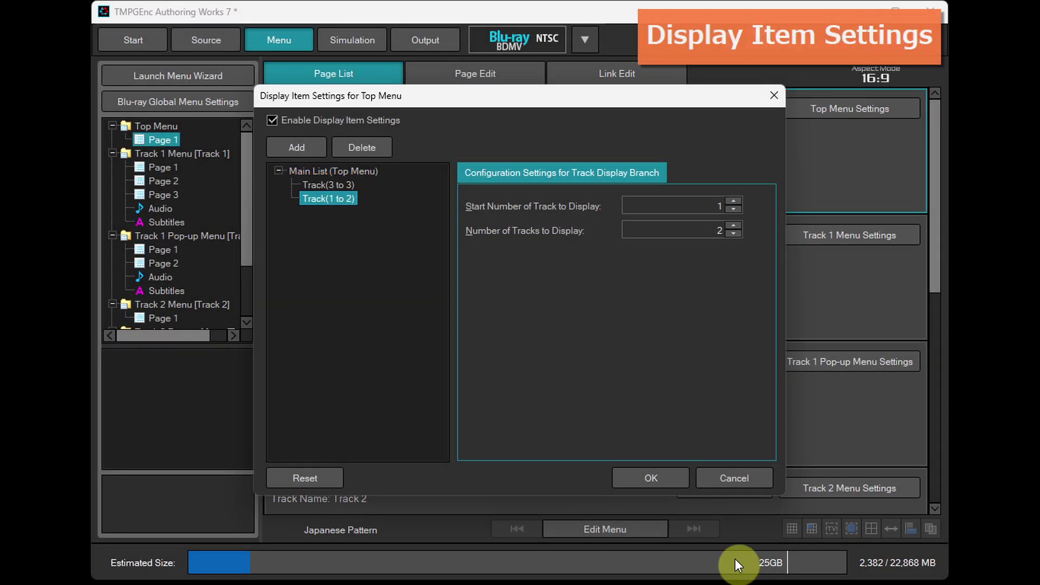
pyautogui.click(664, 472)
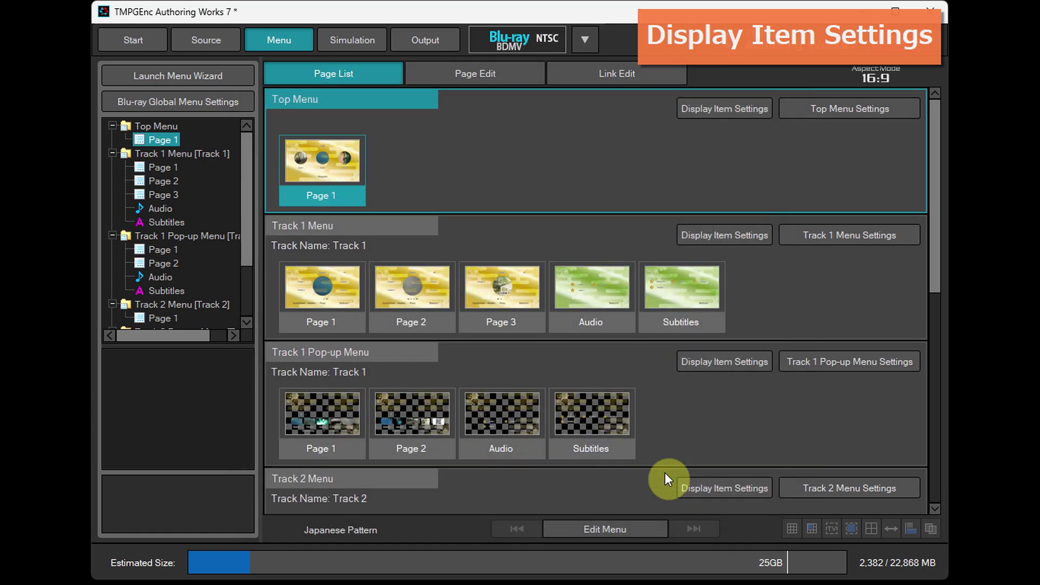
# Add a Track Display Branch starting at track 3 to the sub list, then open Top Menu page 1.
pyautogui.doubleClick(172, 139)
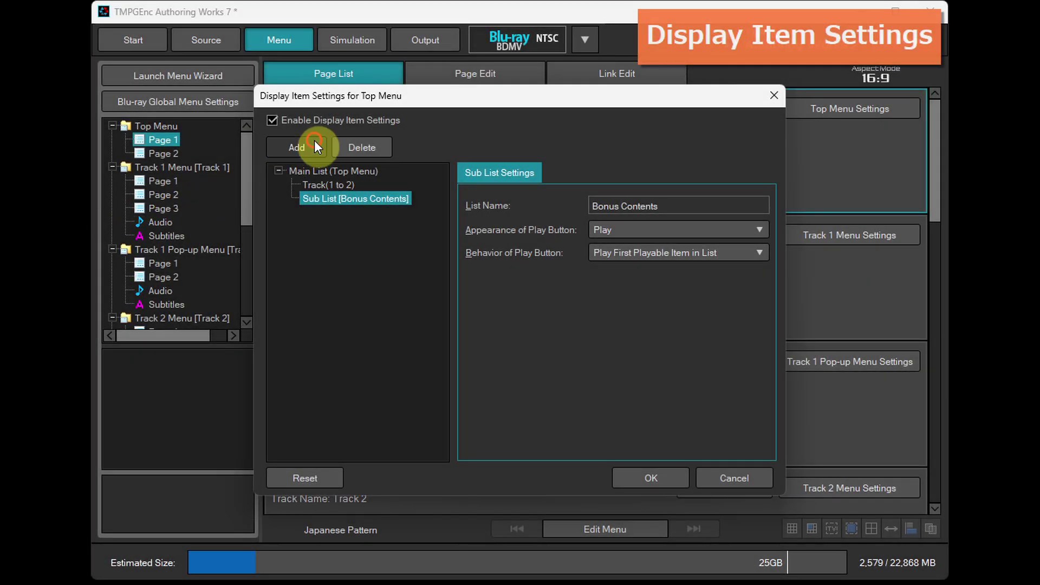
pyautogui.click(315, 142)
pyautogui.click(379, 185)
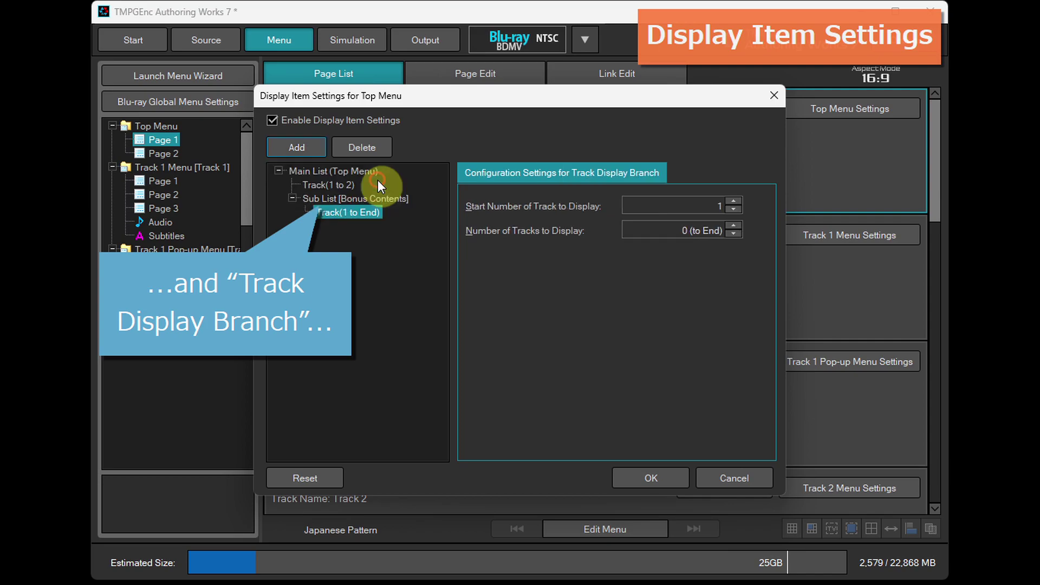
pyautogui.click(735, 201)
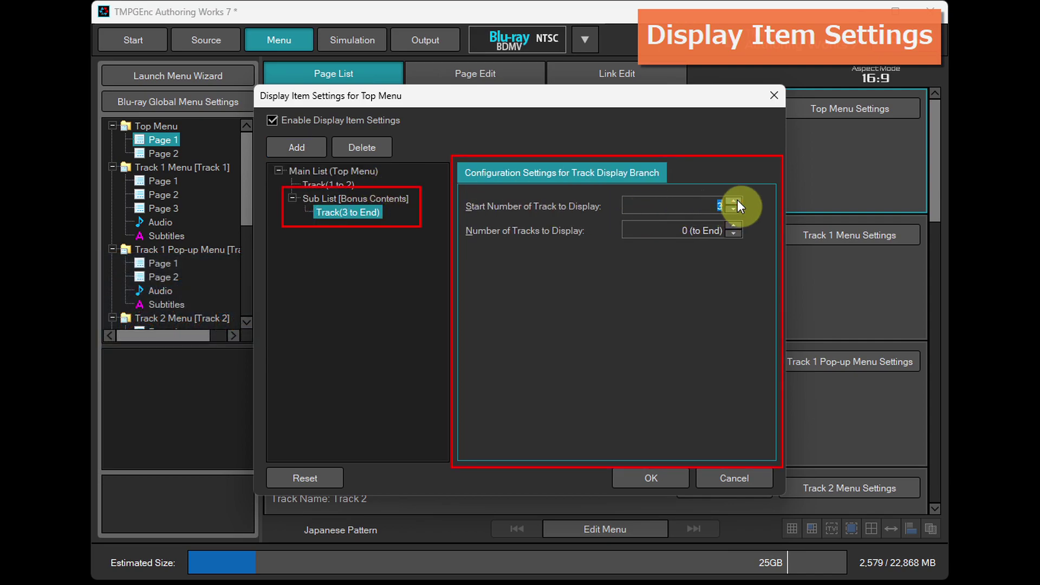
pyautogui.click(667, 471)
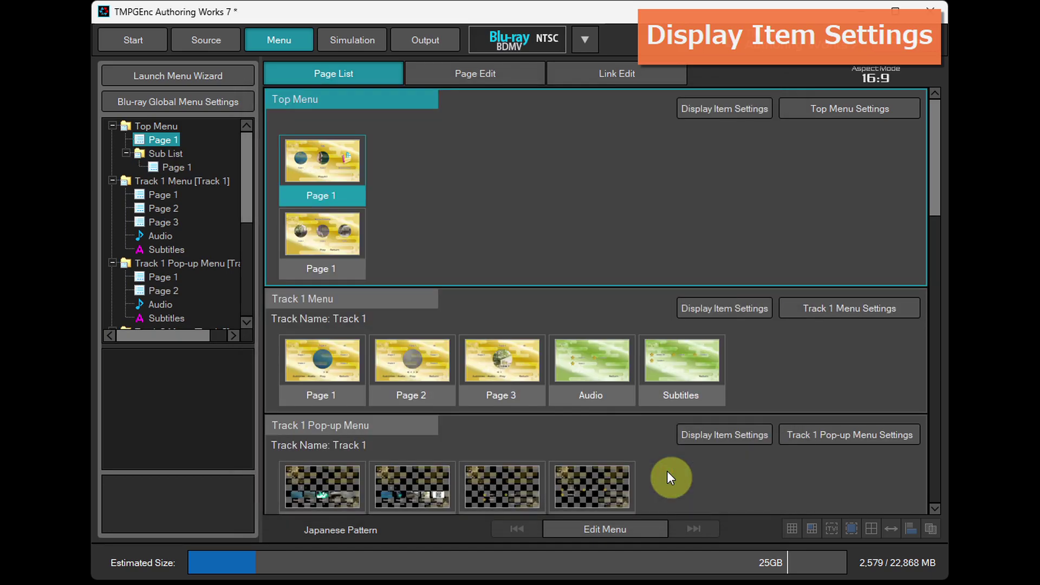
pyautogui.doubleClick(172, 138)
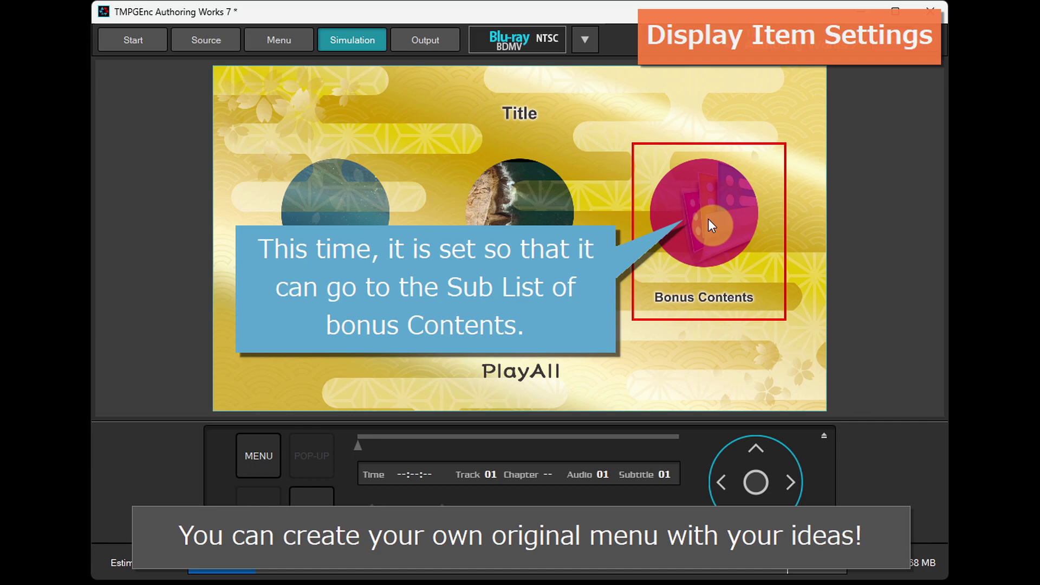
# In simulation, select Bonus Contents to reach the Track 3–5 list, then Return to the top menu.
pyautogui.click(708, 220)
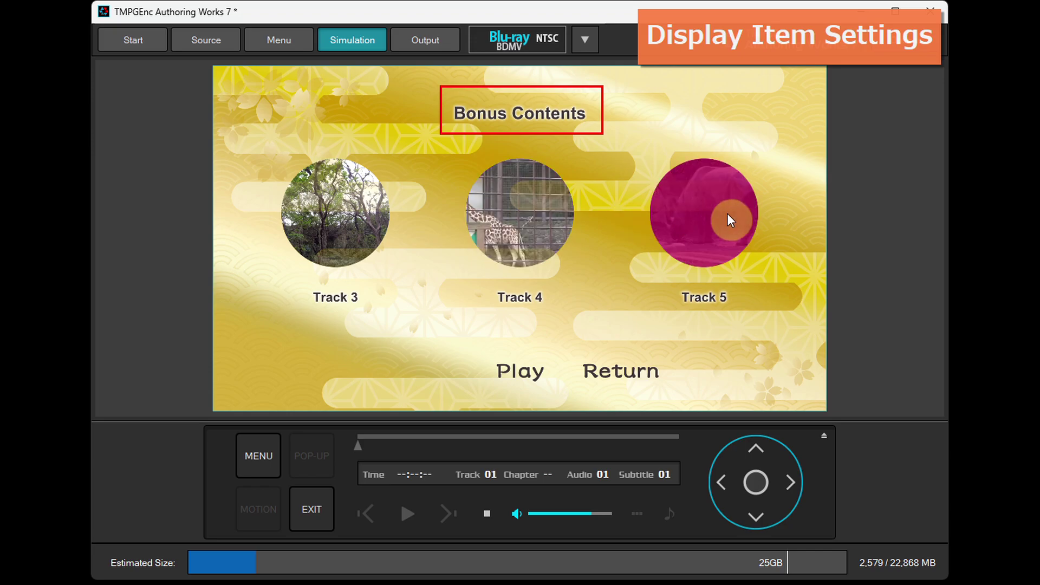
pyautogui.click(652, 372)
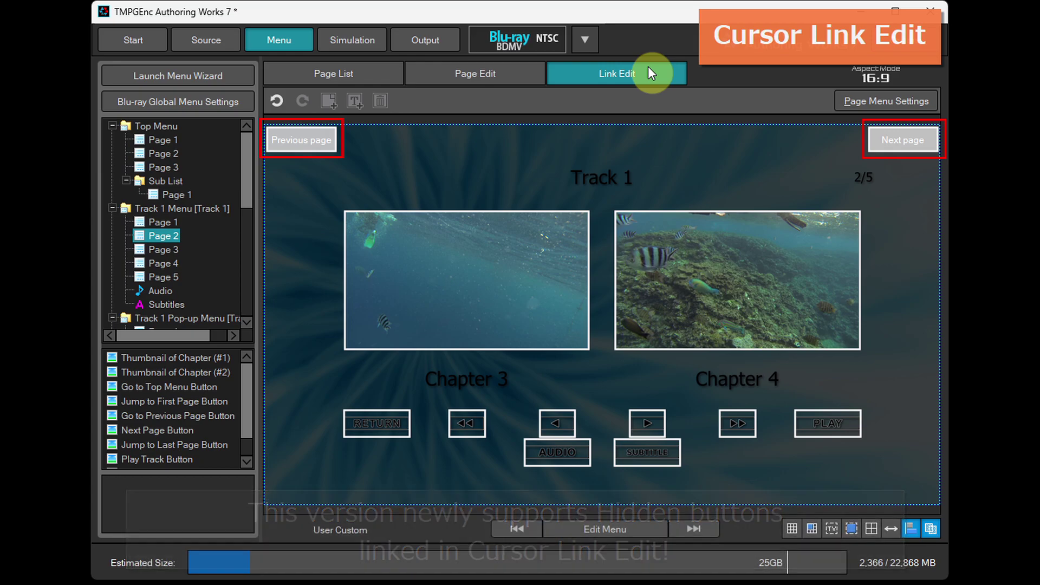
# Link RETURN's left cursor to Previous page and PLAY's right cursor to Next page, then show all links.
pyautogui.click(388, 418)
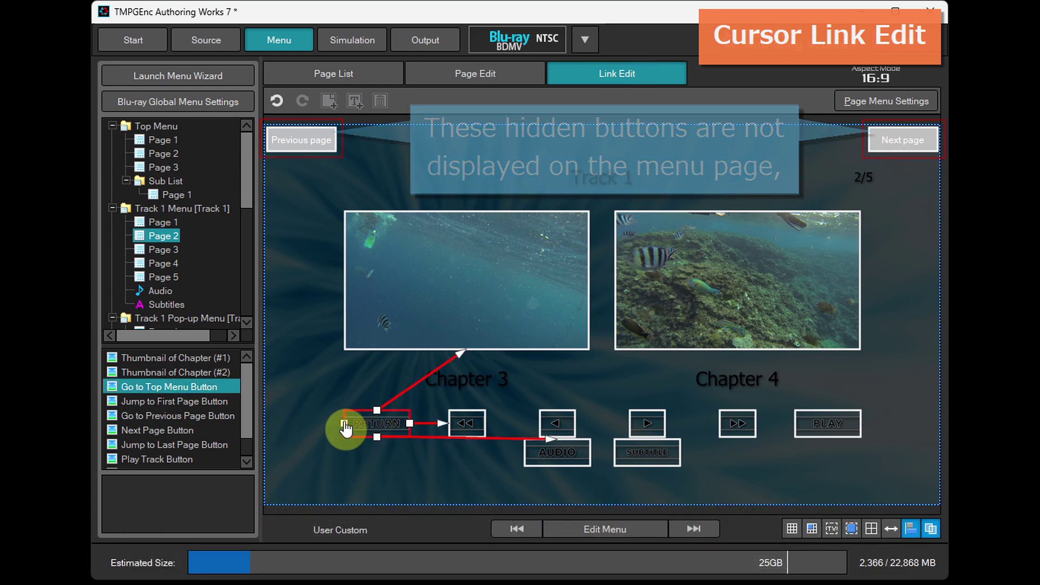
pyautogui.moveTo(345, 428); pyautogui.dragTo(333, 150)
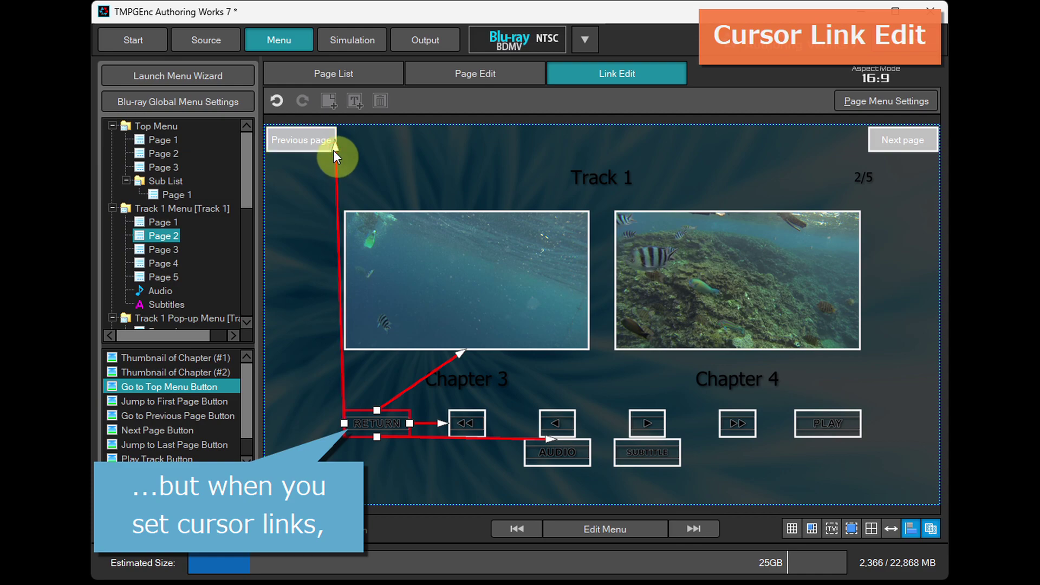
pyautogui.click(836, 420)
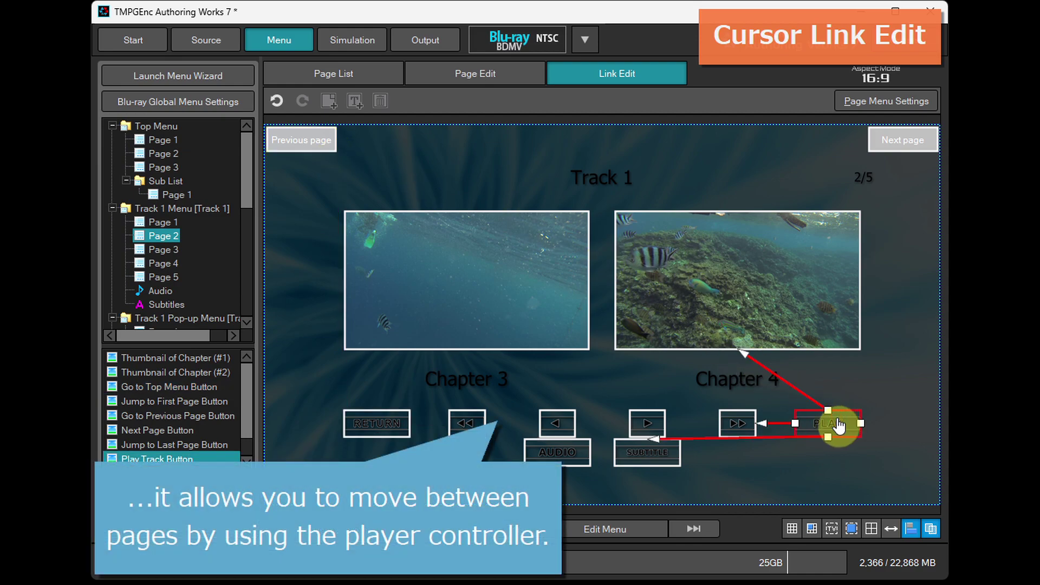
pyautogui.moveTo(861, 425); pyautogui.dragTo(869, 144)
pyautogui.click(891, 528)
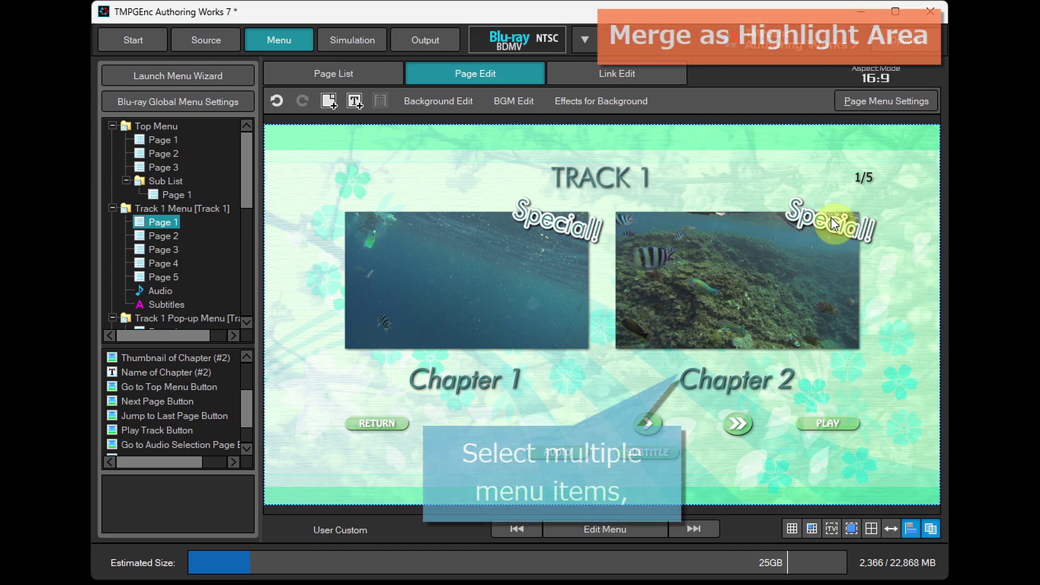
# Merge the Special!! image, Chapter 2 name and Chapter 2 thumbnail into one highlight area, then preview in Simulation.
pyautogui.click(838, 217)
pyautogui.keyDown('ctrl'); pyautogui.click(728, 380); pyautogui.keyUp('ctrl')
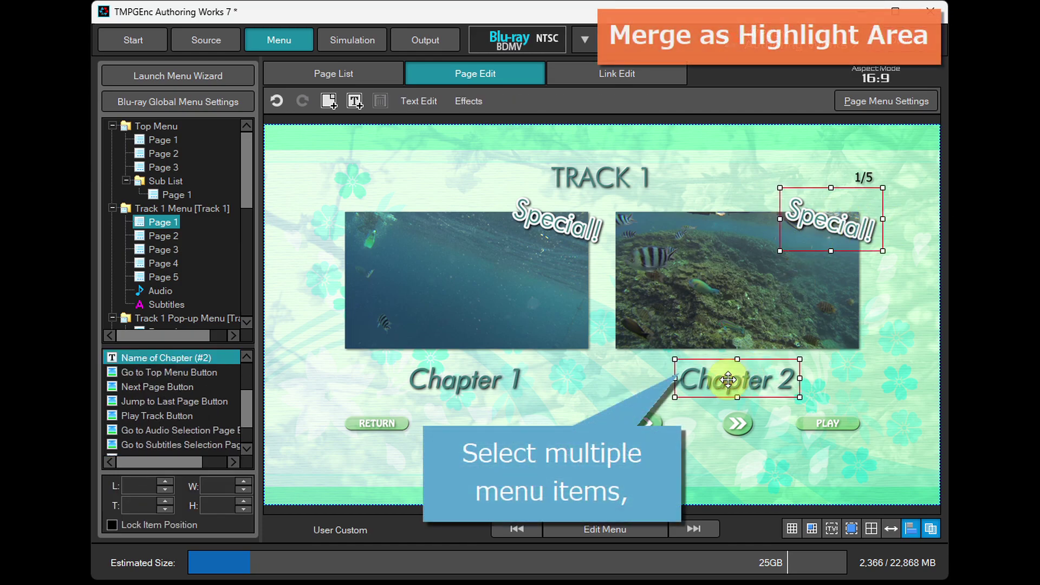
pyautogui.keyDown('ctrl'); pyautogui.click(627, 223); pyautogui.keyUp('ctrl')
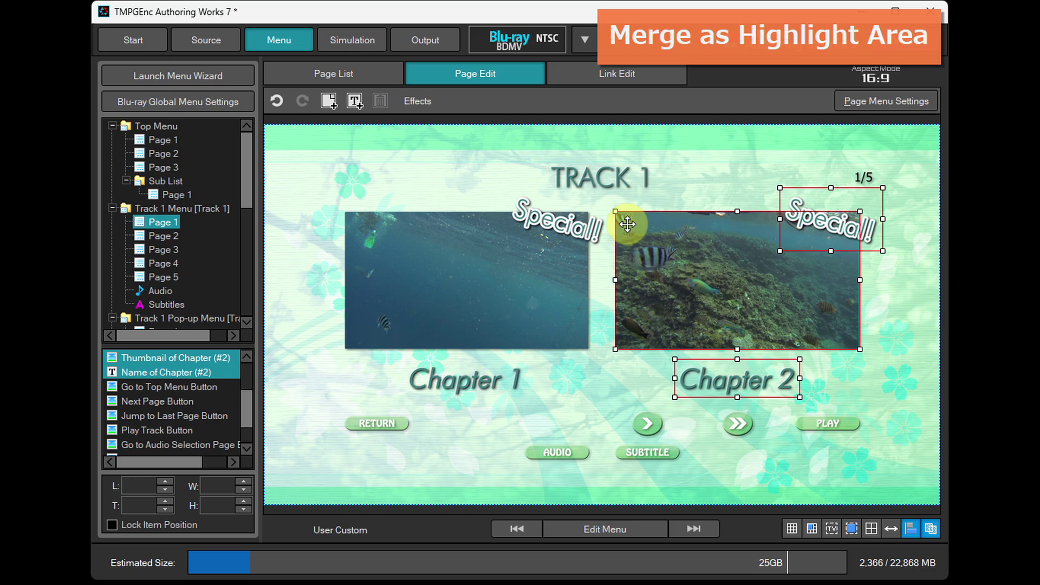
pyautogui.rightClick(628, 223)
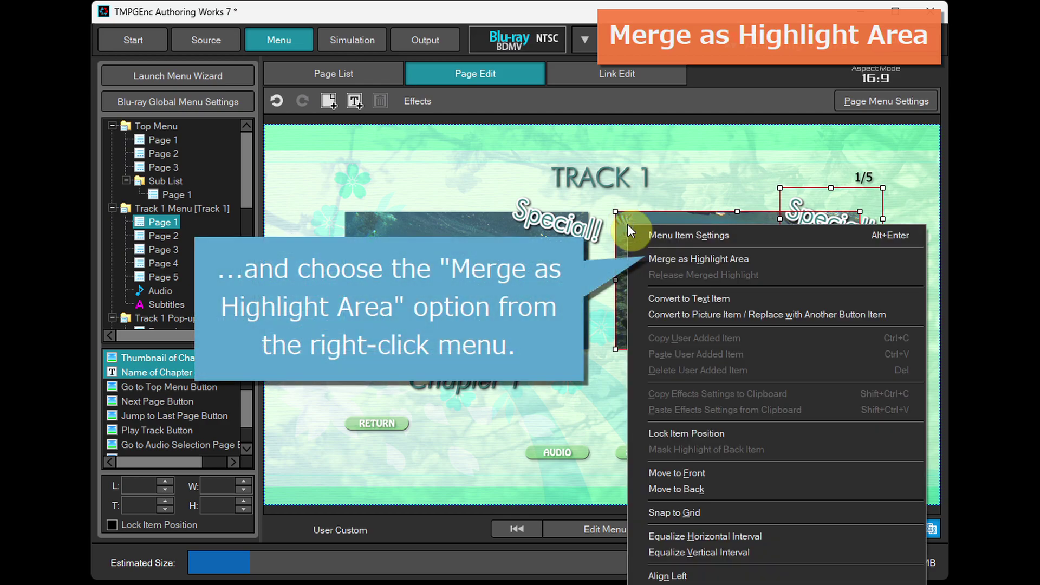
pyautogui.click(759, 252)
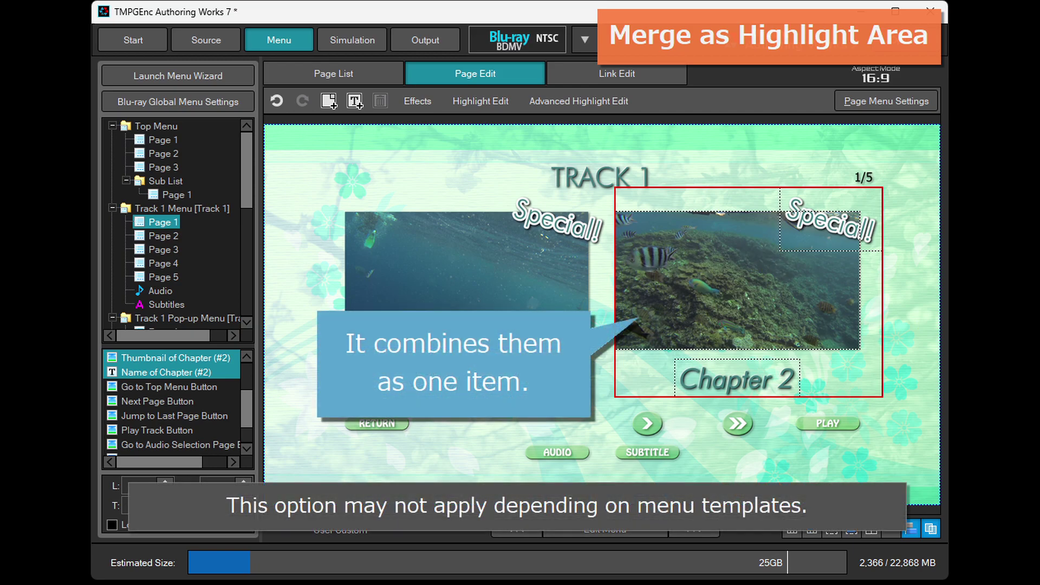
pyautogui.click(371, 33)
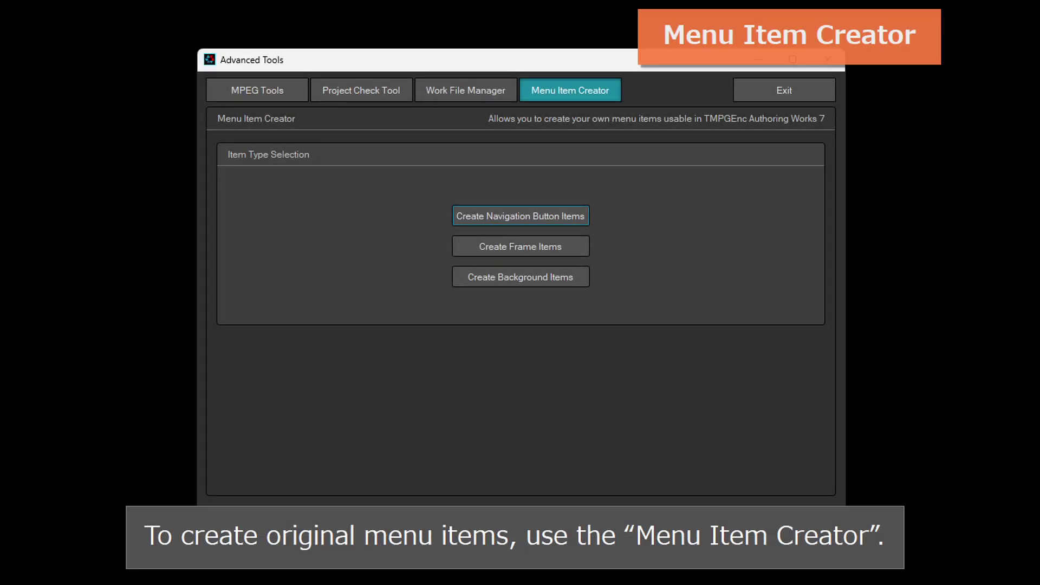
# Start creating navigation button items with a custom layout-and-items menu and reach the button designs.
pyautogui.click(573, 209)
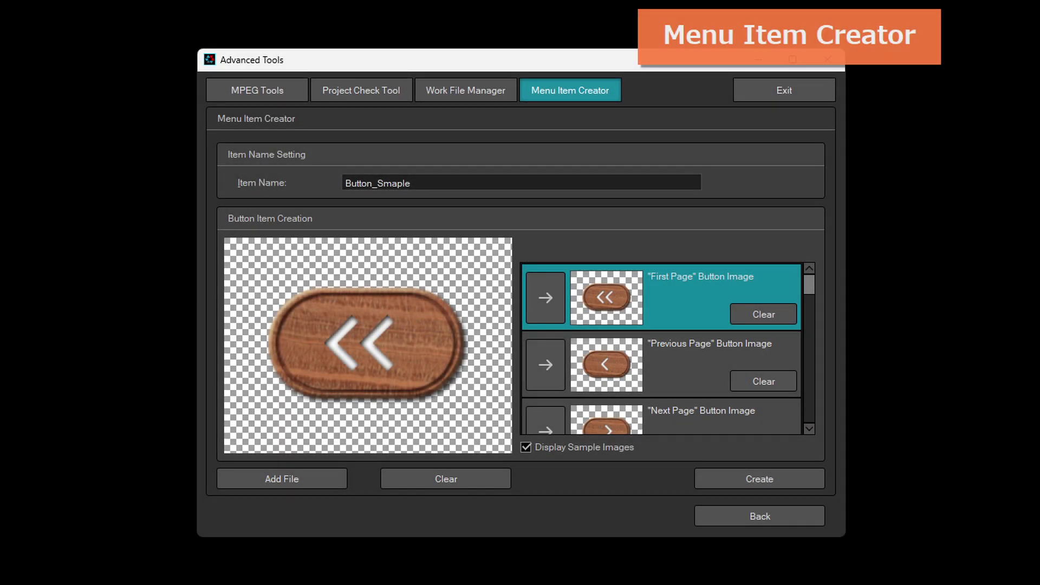
pyautogui.moveTo(809, 287)
pyautogui.mouseDown()
pyautogui.moveTo(809, 408)
pyautogui.moveTo(809, 280)
pyautogui.mouseUp()
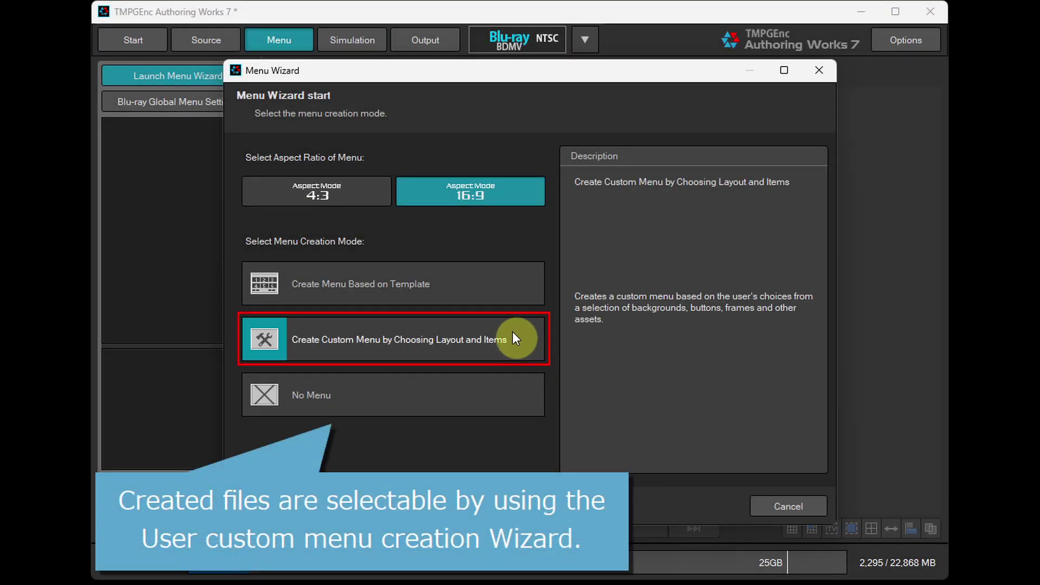
pyautogui.click(513, 333)
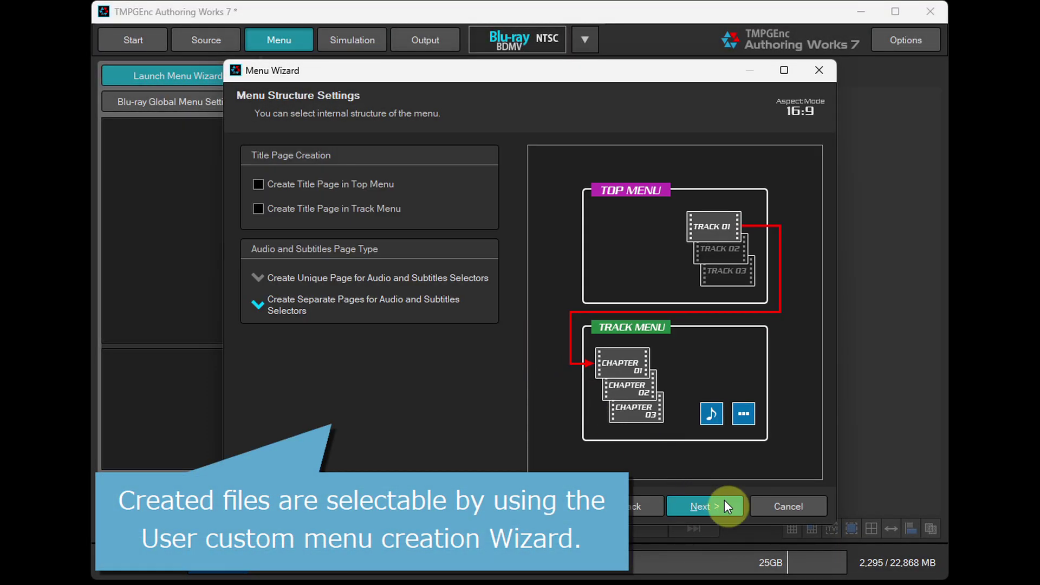
pyautogui.click(724, 499)
pyautogui.click(600, 169)
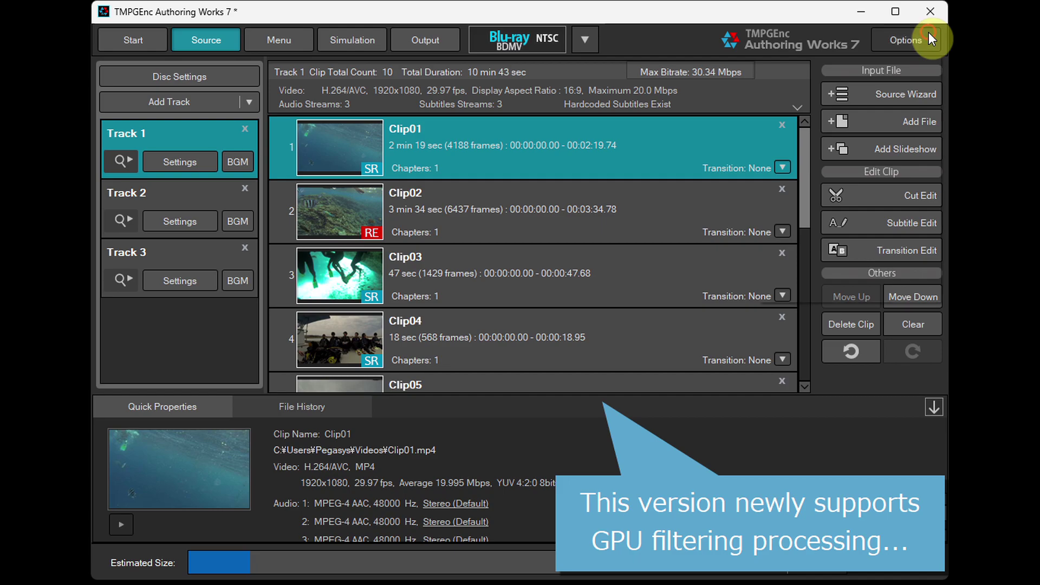
# Check the GPU Acceleration preferences, then create a proxy file for Clip01.
pyautogui.click(929, 38)
pyautogui.click(852, 246)
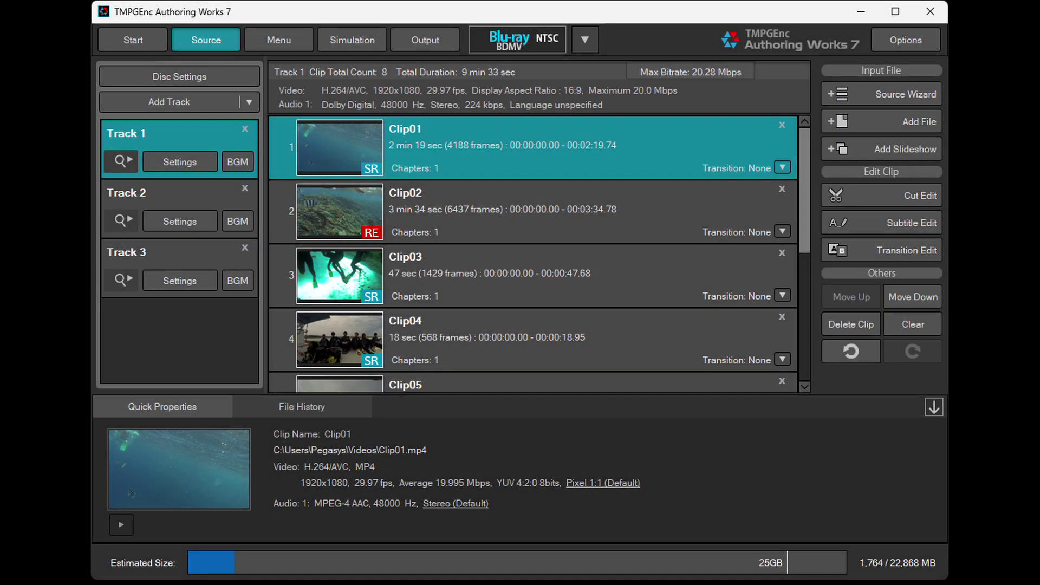
pyautogui.rightClick(541, 154)
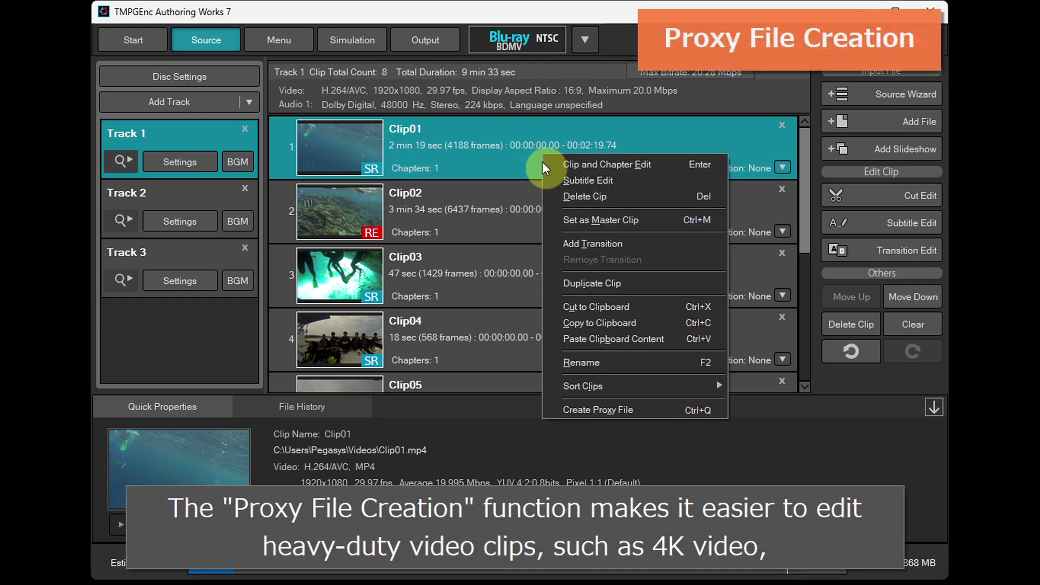
pyautogui.click(644, 403)
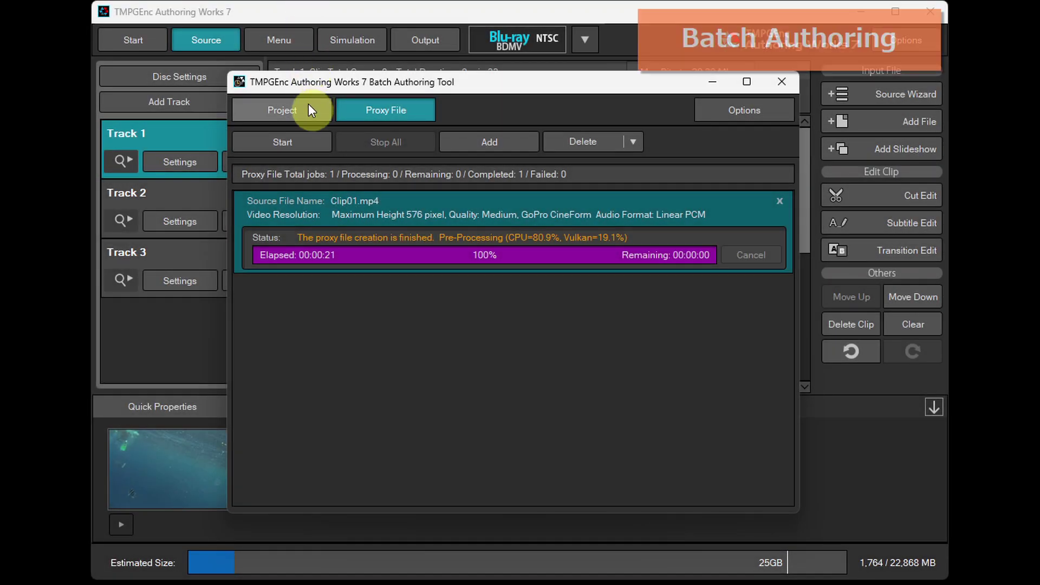
# Show the three queued project jobs in the Batch Authoring Tool and start outputting them.
pyautogui.click(309, 106)
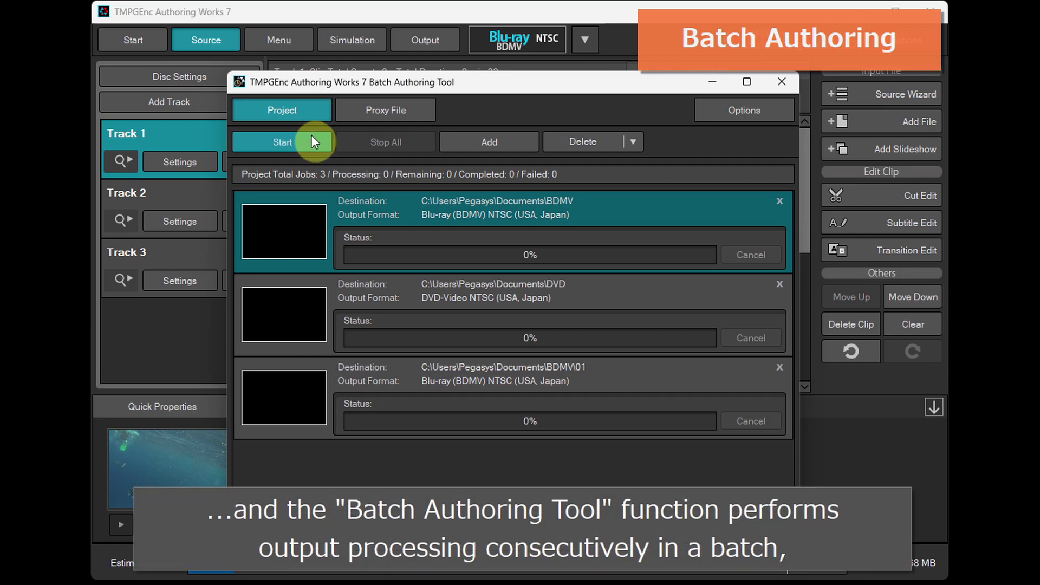
pyautogui.click(311, 136)
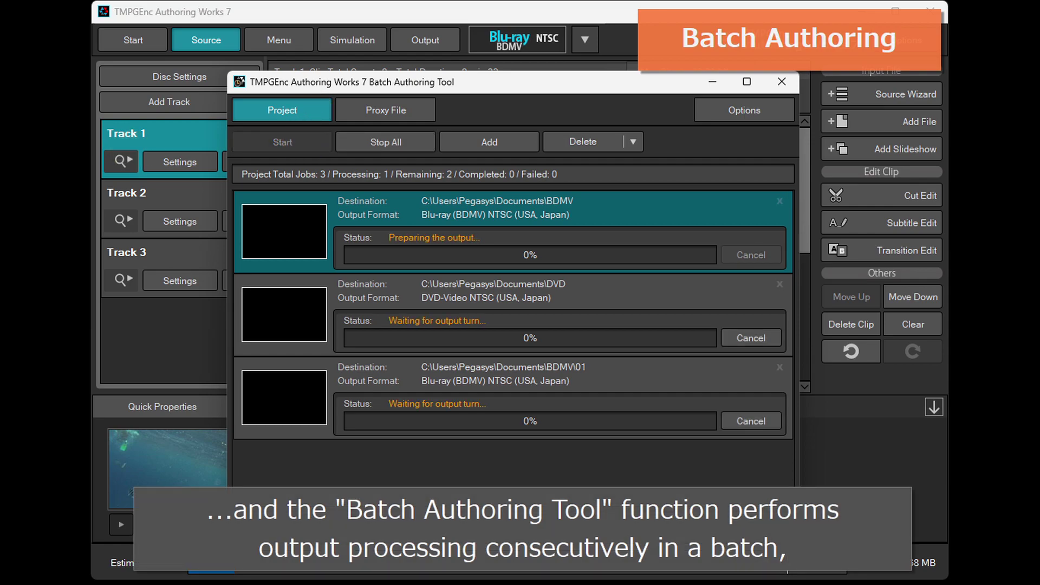